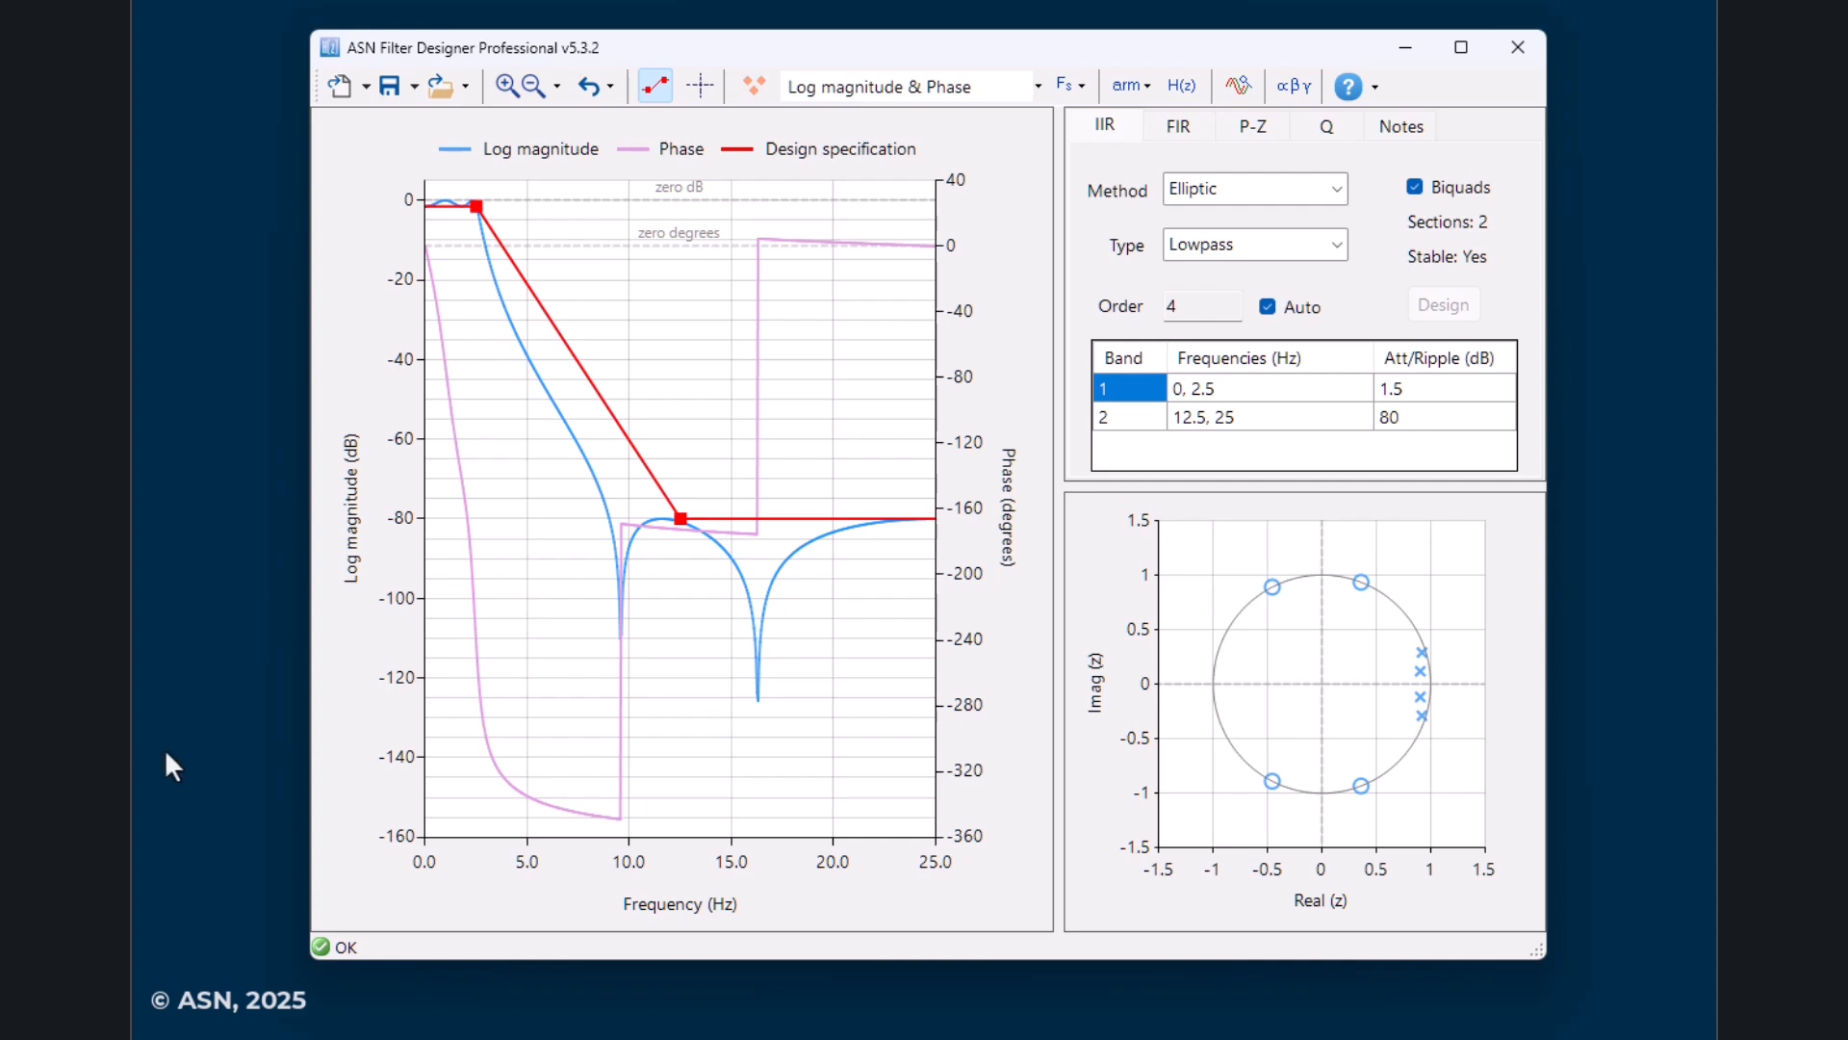
Open the PPG filter script in the FilterScript editor, enlarge the code pane, compile and run it, and uncover the frequency response chart
{"action": "left_click", "coordinate": [1294, 87]}
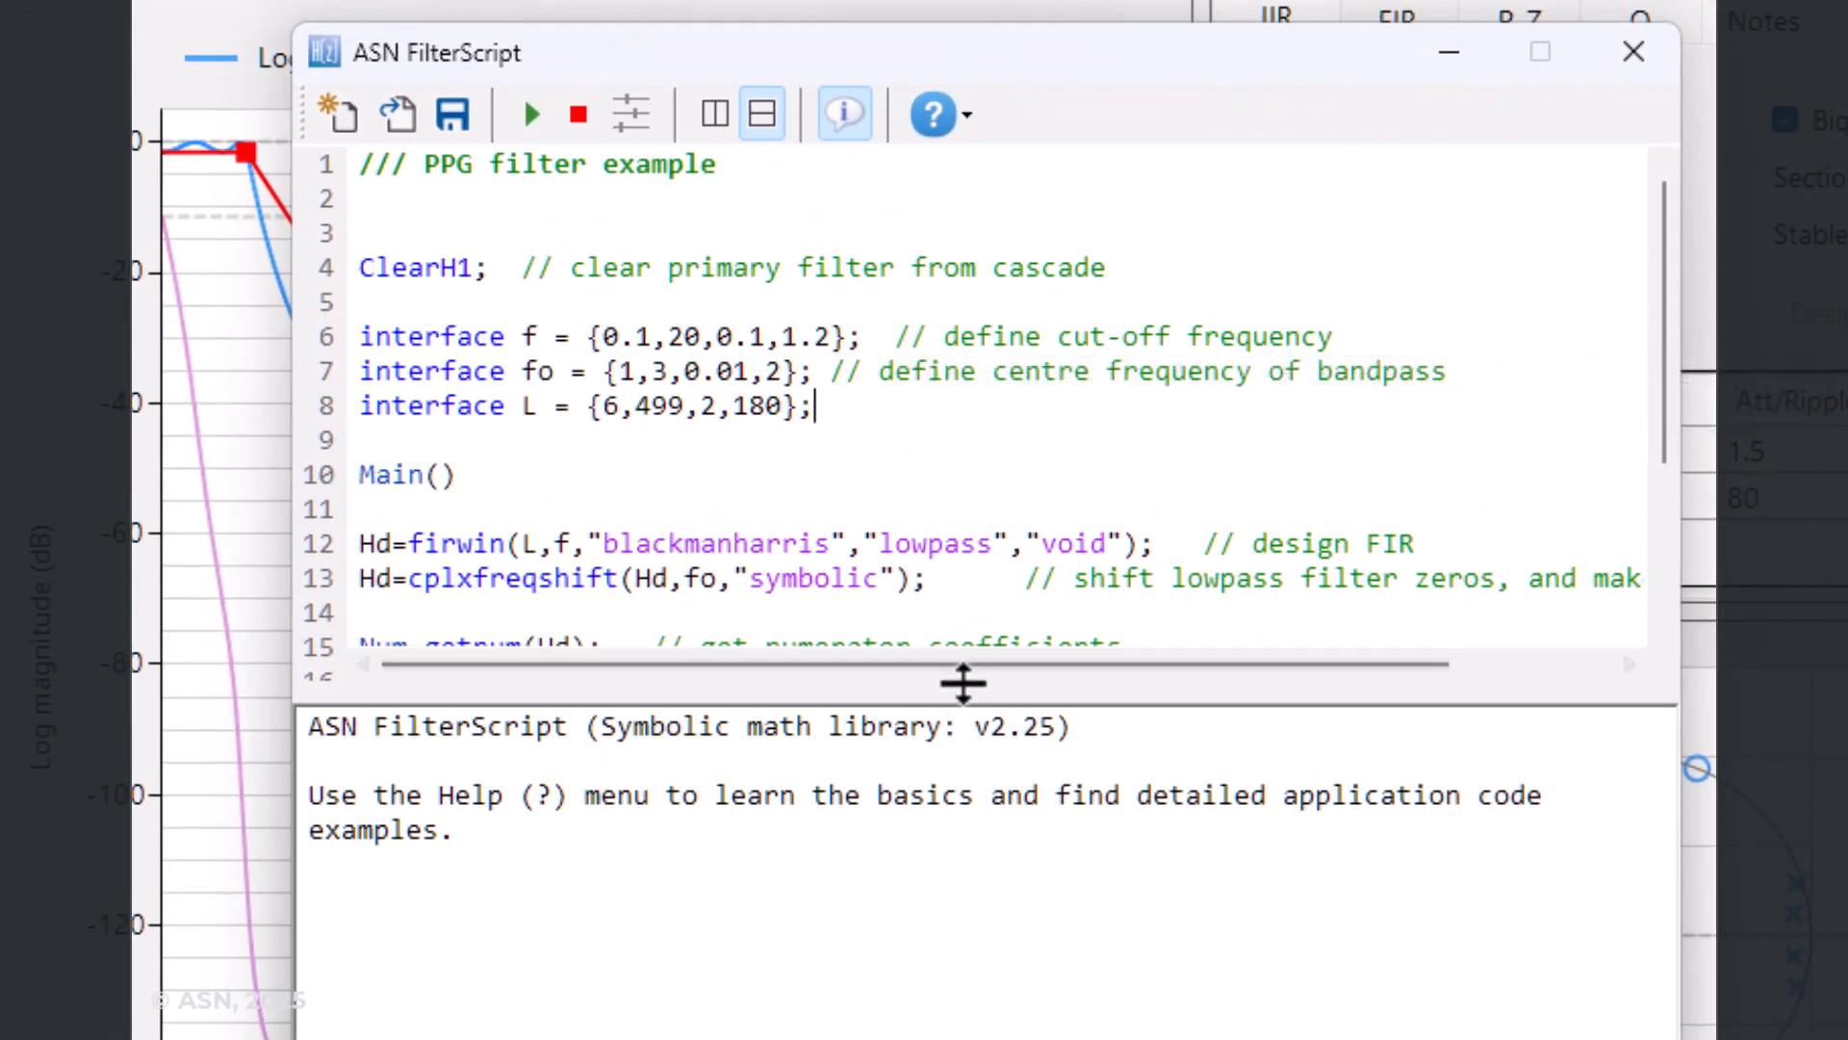
{"action": "mouse_move", "coordinate": [963, 687]}
{"action": "left_mouse_down"}
{"action": "mouse_move", "coordinate": [982, 928]}
{"action": "mouse_move", "coordinate": [977, 910]}
{"action": "left_mouse_up"}
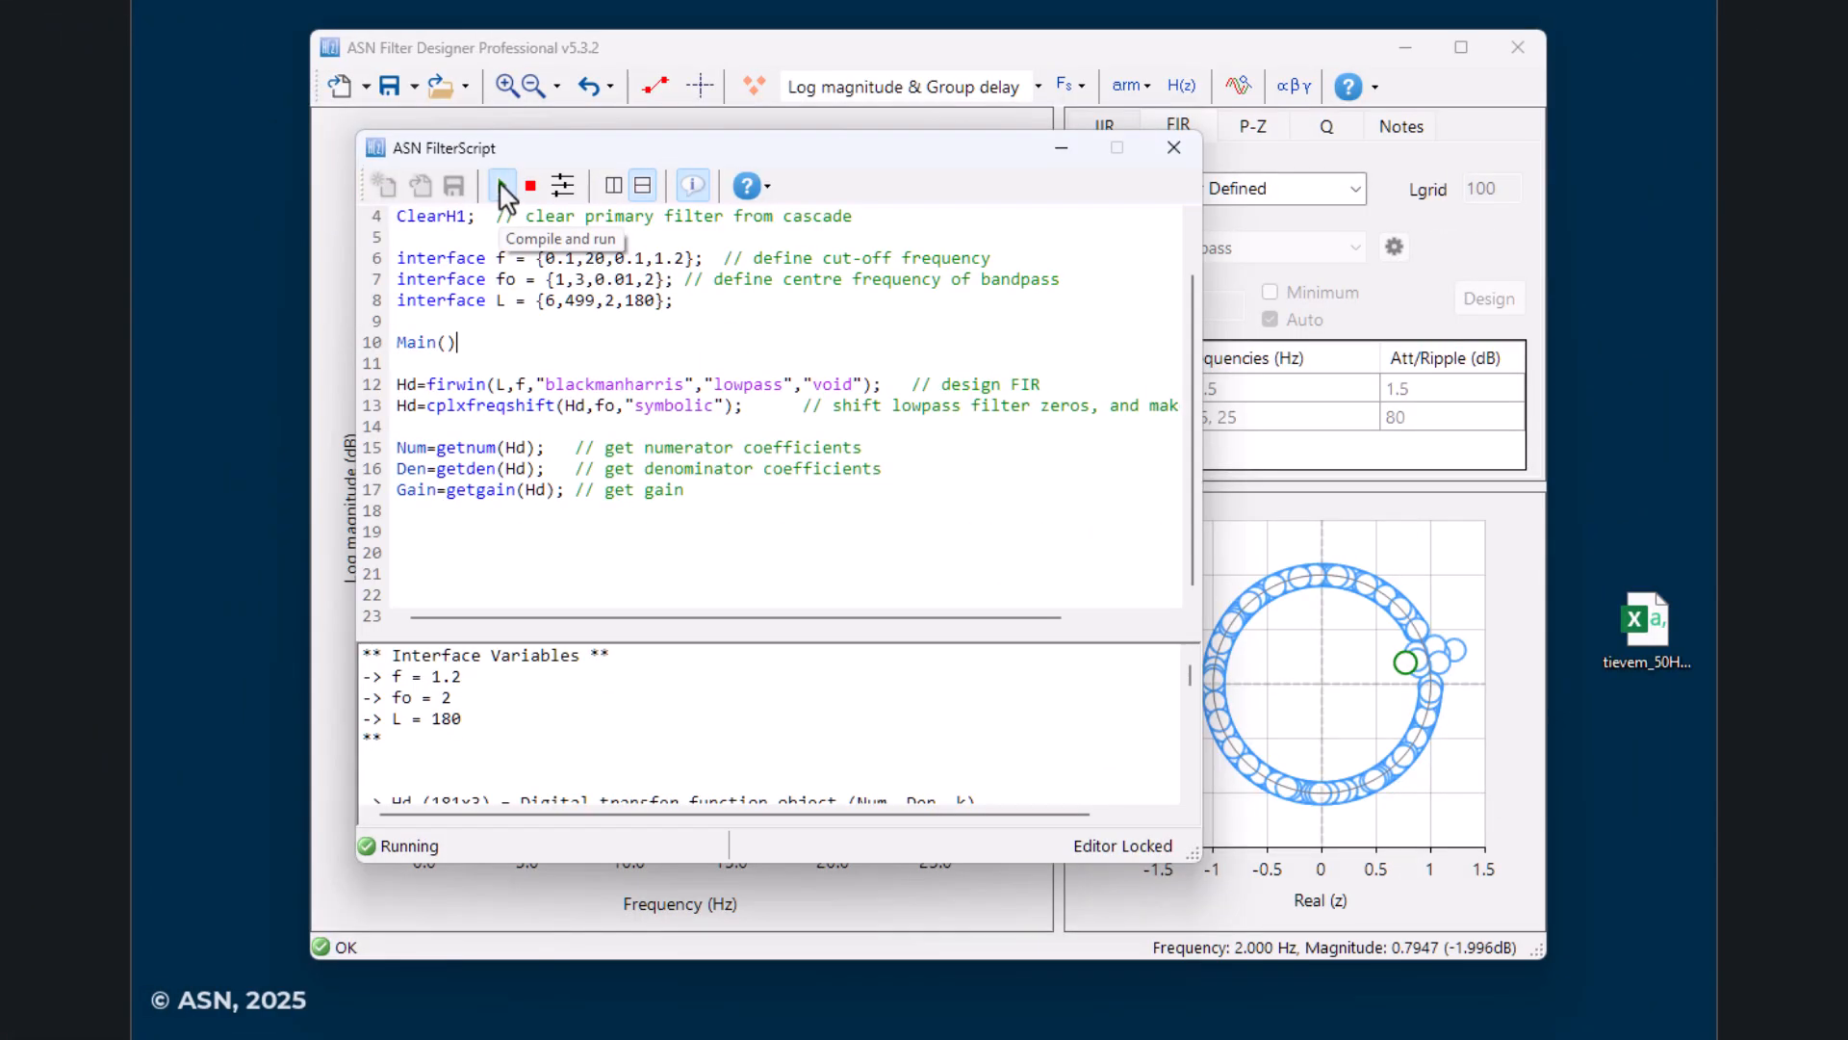
{"action": "left_click_drag", "start_coordinate": [507, 152], "coordinate": [1246, 179]}
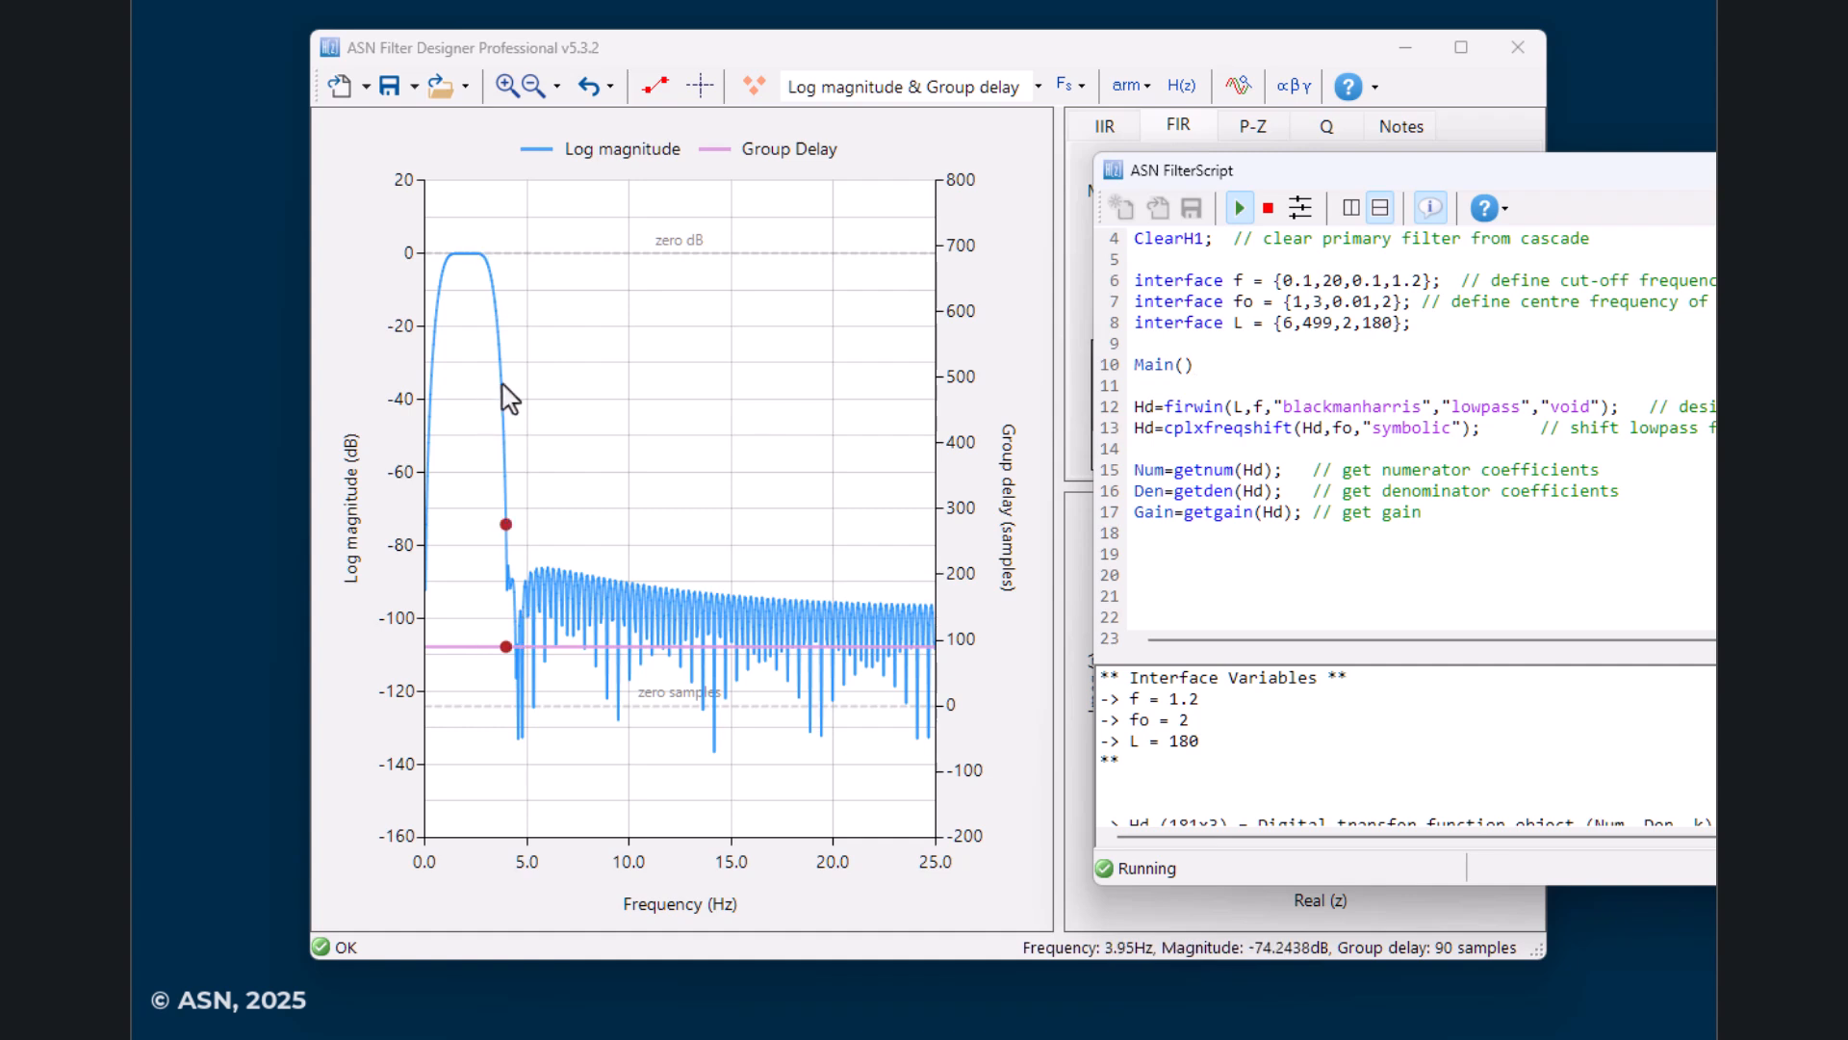
Lock the magnitude axis of the frequency response chart and frame the bandpass response between about -0.6 and 4.4 Hz
{"action": "scroll", "coordinate": [510, 413], "scroll_direction": "up", "scroll_amount": 2}
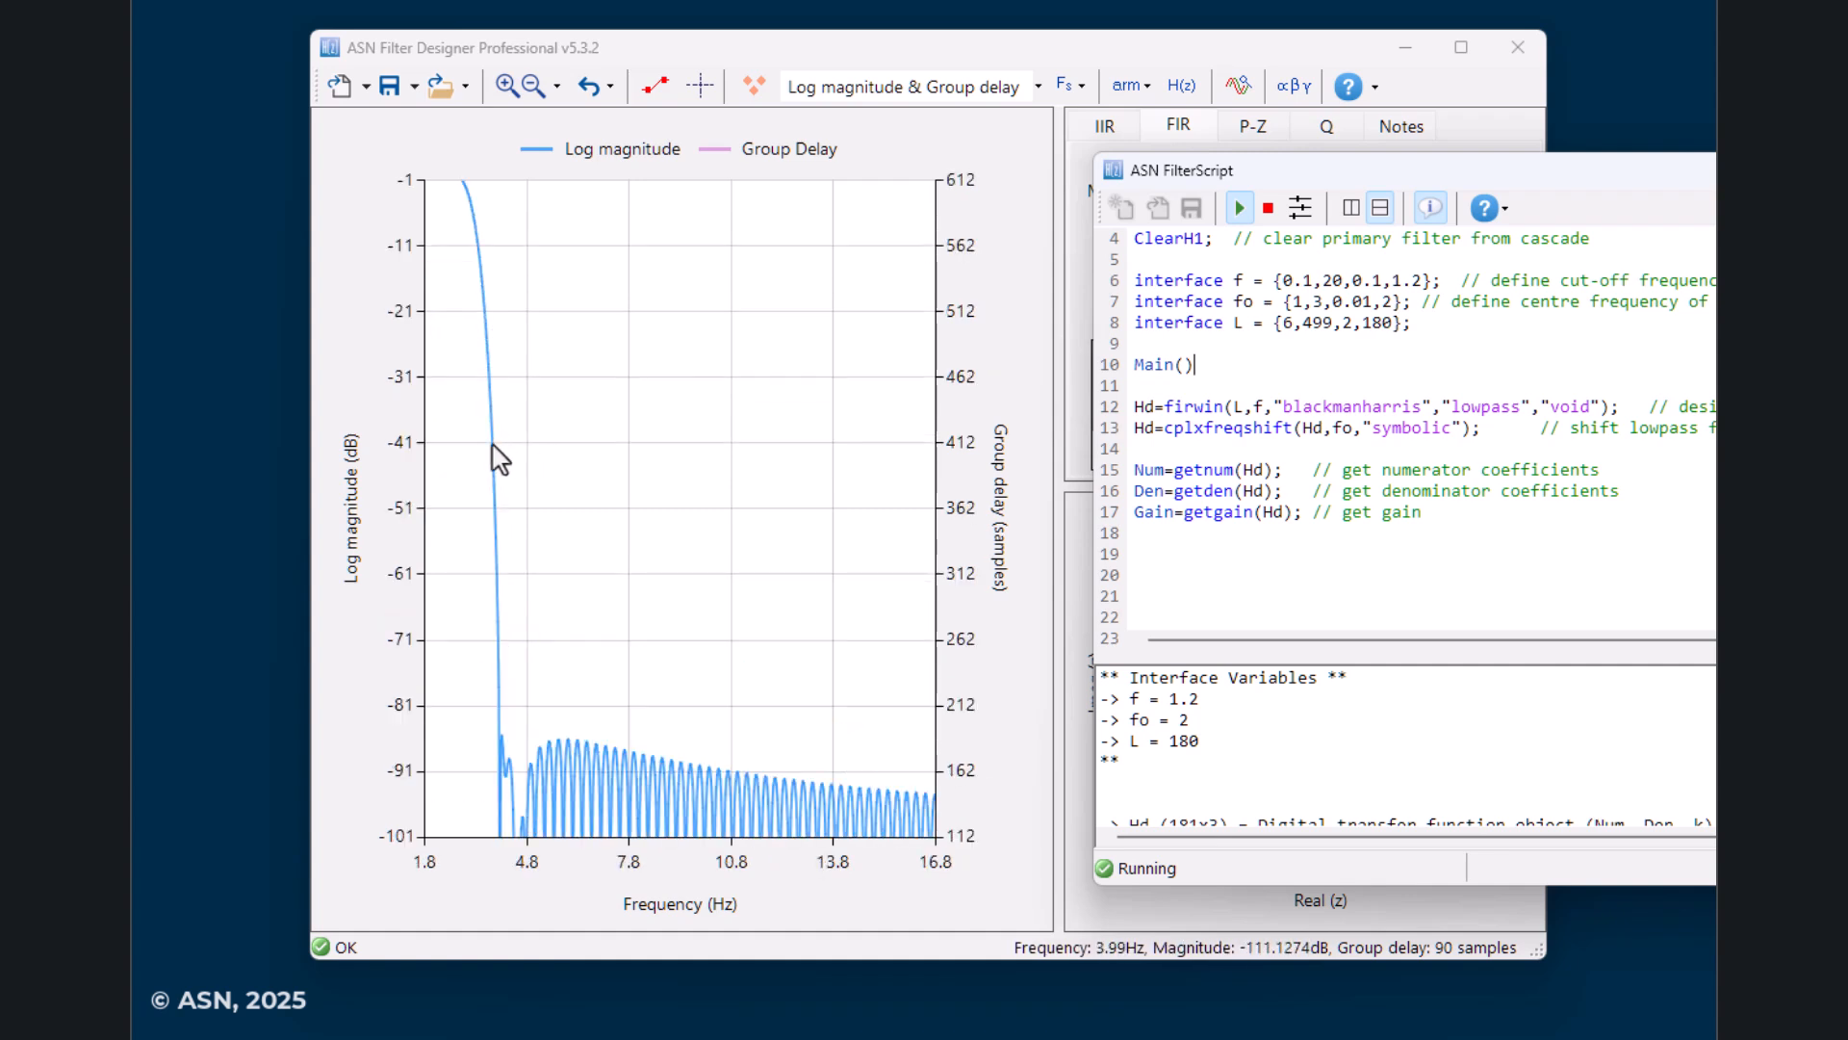
{"action": "scroll", "coordinate": [492, 453], "scroll_direction": "down", "scroll_amount": 1}
{"action": "right_click", "coordinate": [489, 460]}
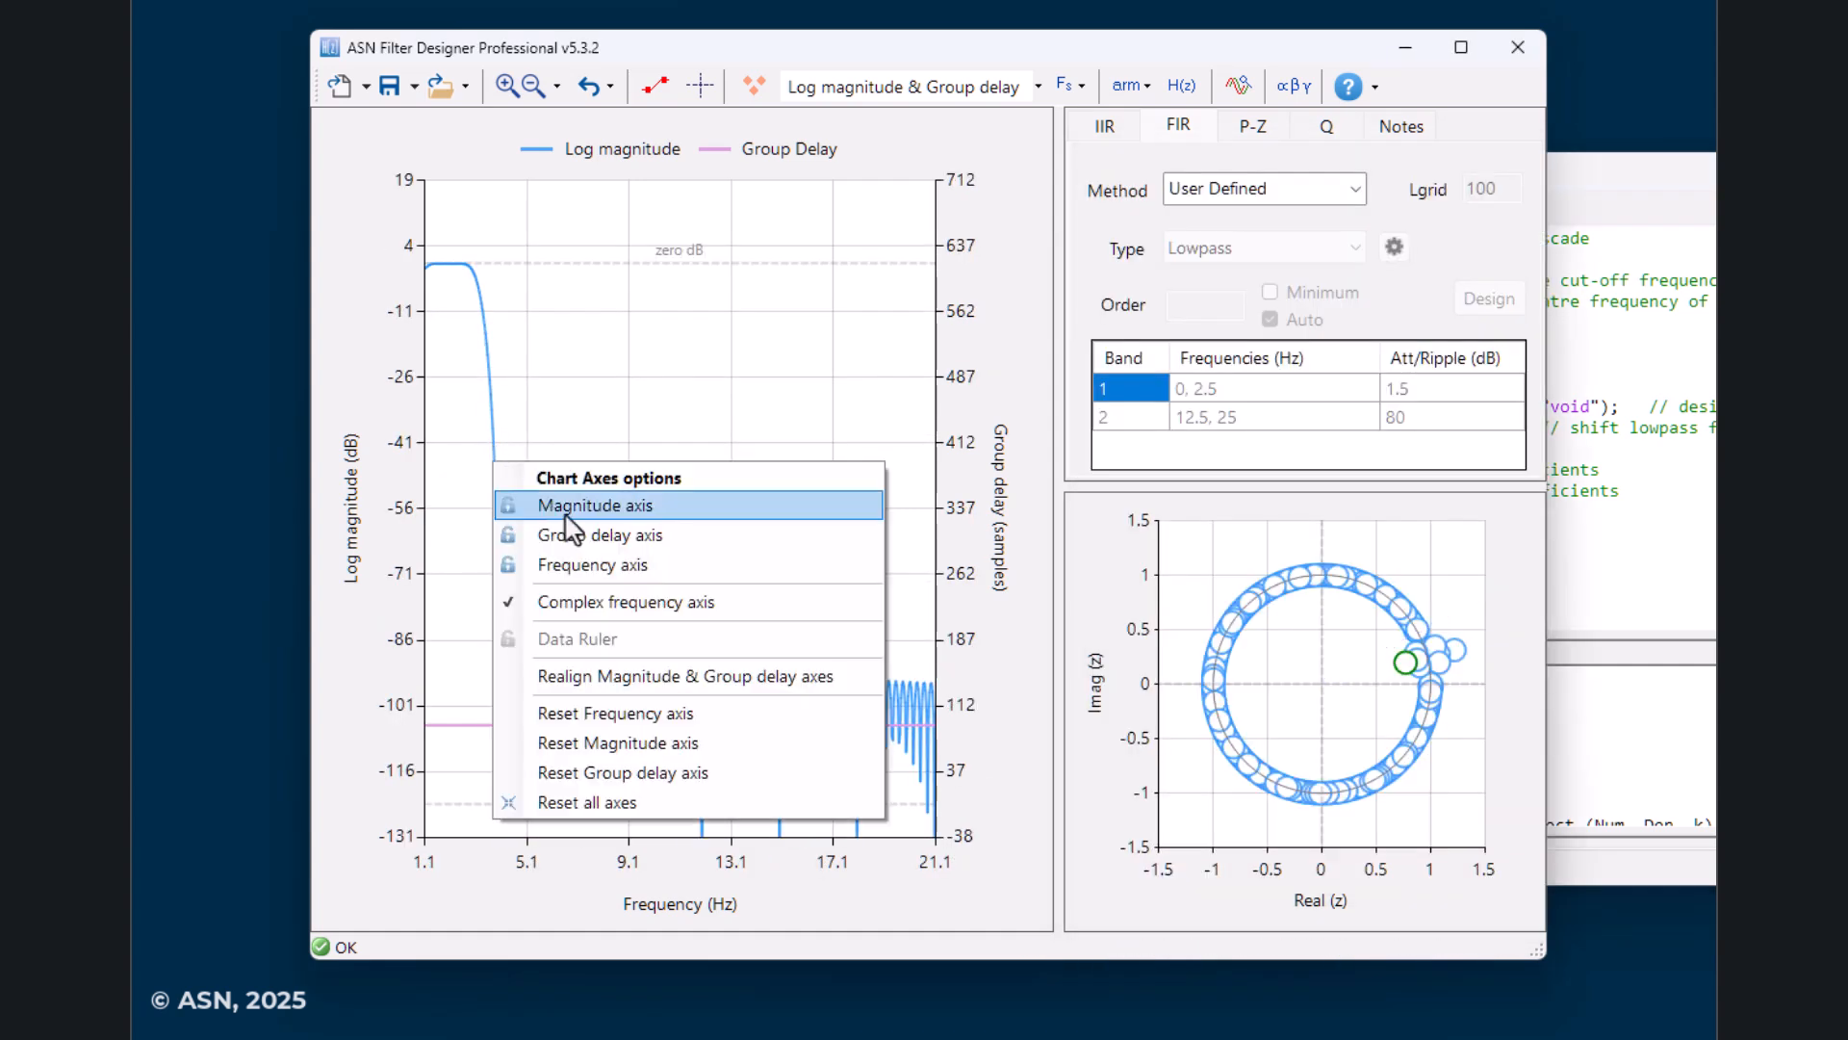
{"action": "left_click", "coordinate": [504, 500]}
{"action": "left_click", "coordinate": [491, 424]}
{"action": "scroll", "coordinate": [493, 437], "scroll_direction": "up", "scroll_amount": 3}
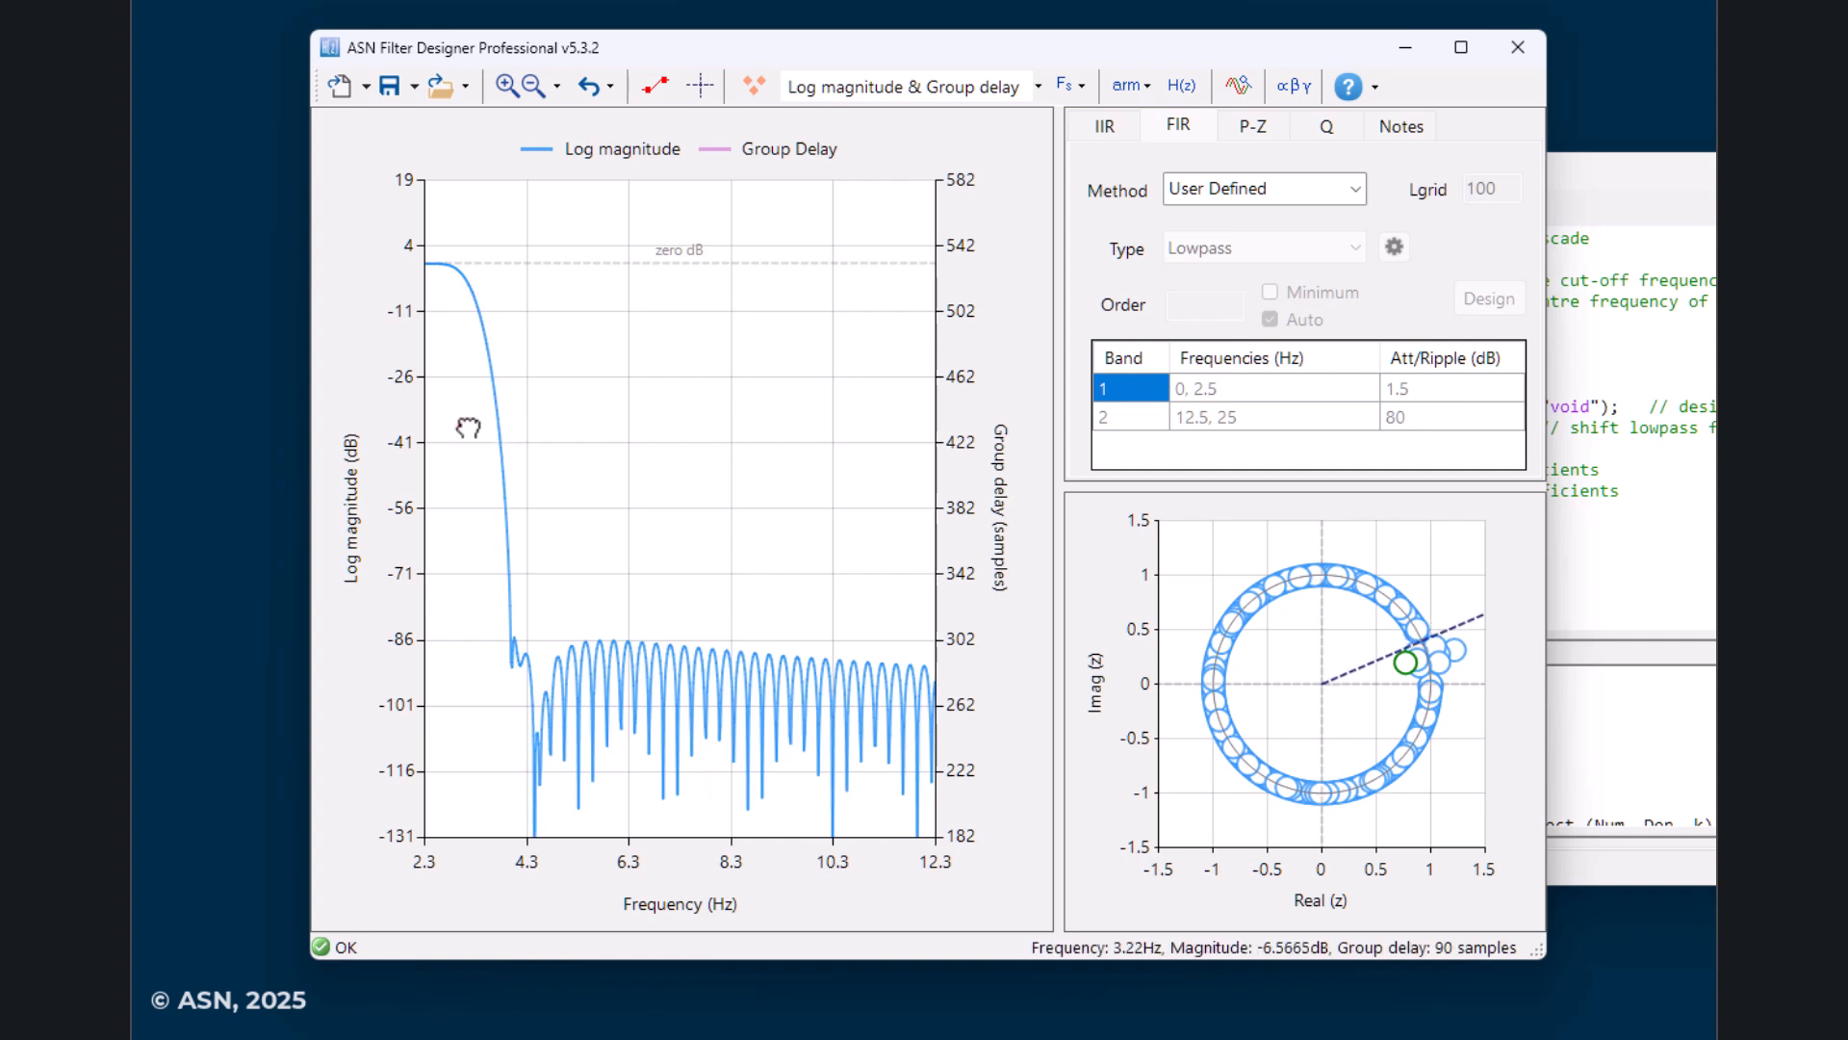
{"action": "left_click_drag", "start_coordinate": [484, 443], "coordinate": [866, 443]}
{"action": "left_click_drag", "start_coordinate": [595, 433], "coordinate": [747, 420]}
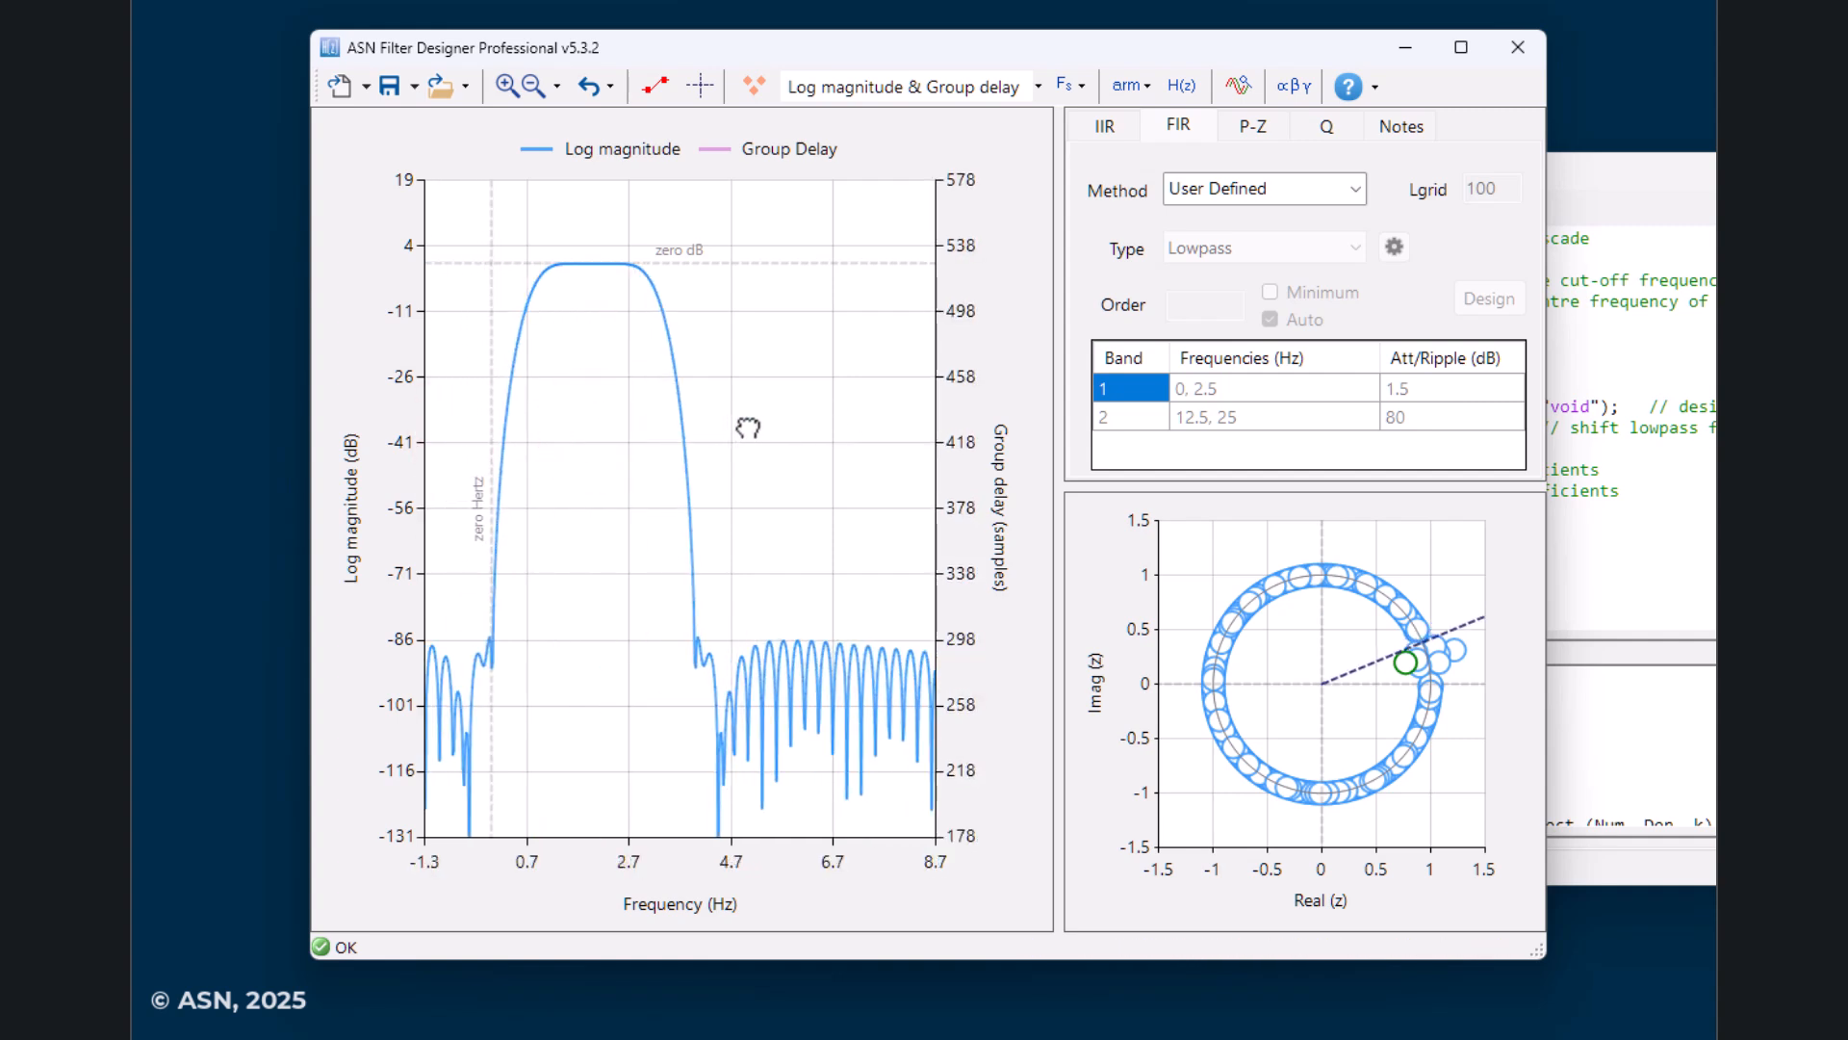
{"action": "left_click", "coordinate": [491, 678]}
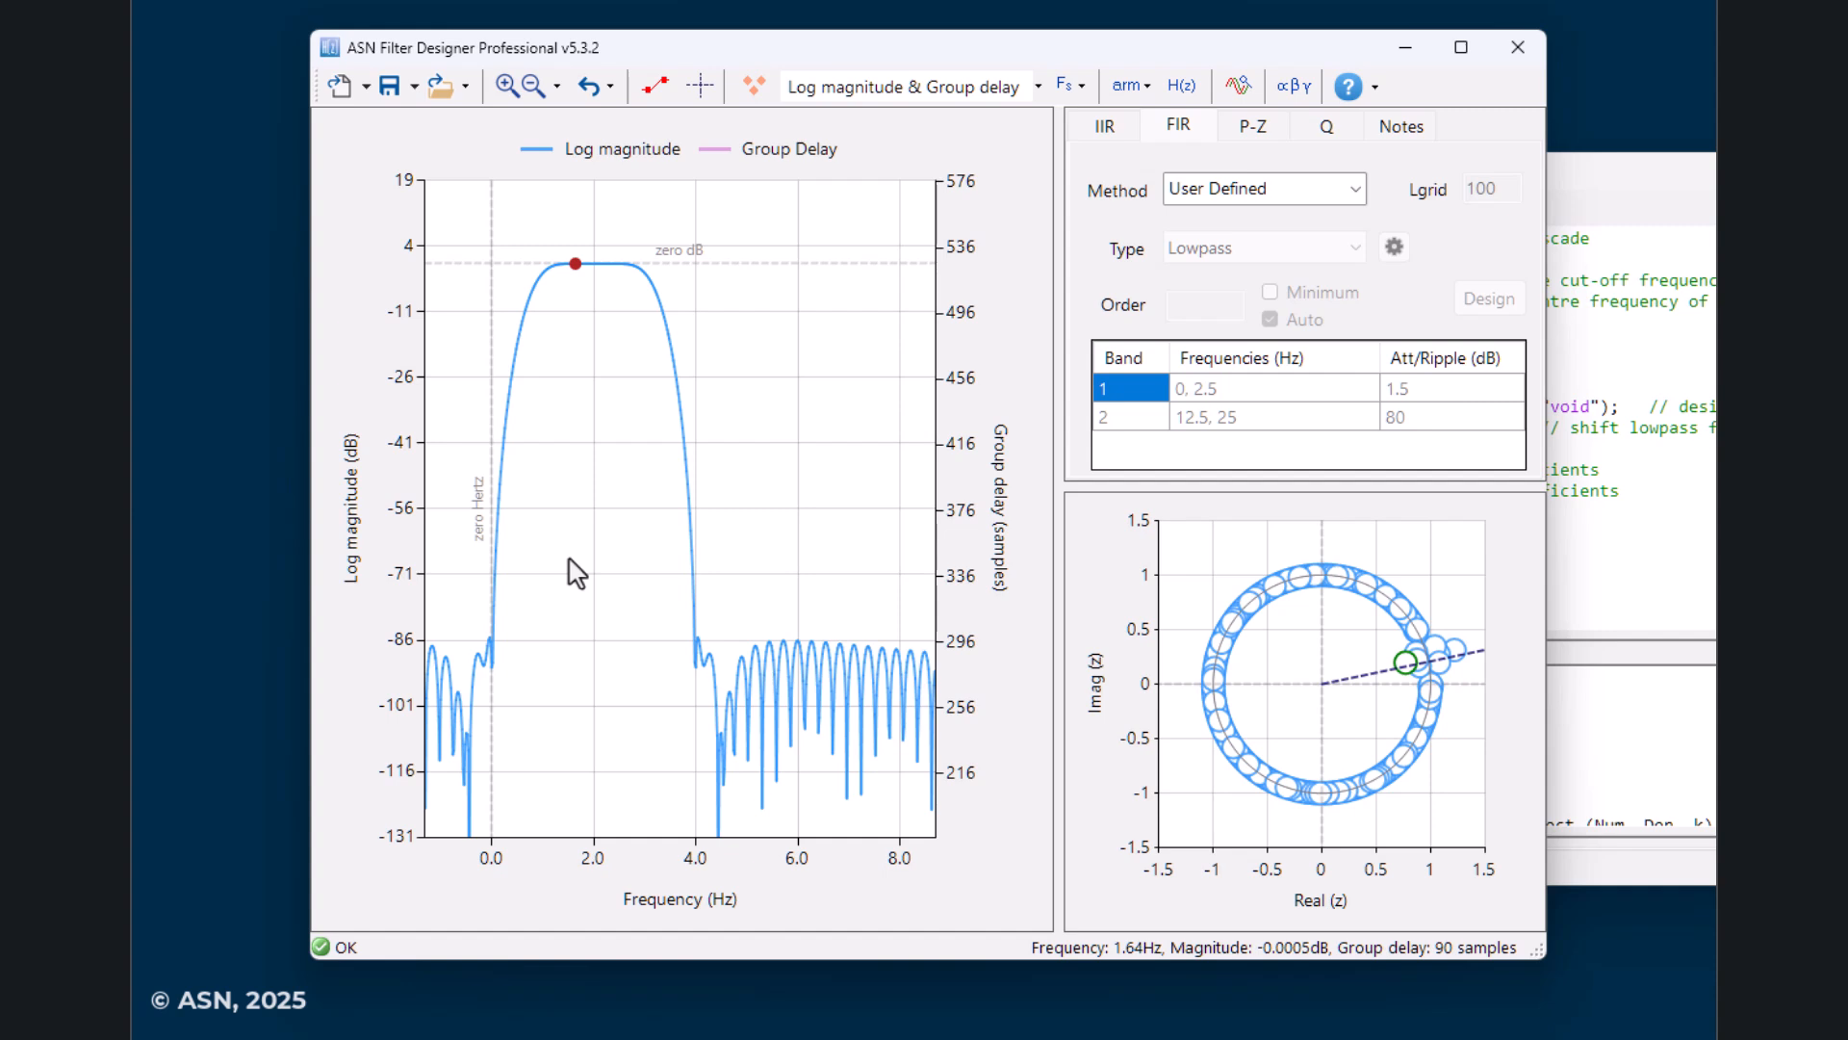
{"action": "scroll", "coordinate": [576, 574], "scroll_direction": "up", "scroll_amount": 3}
{"action": "left_click_drag", "start_coordinate": [576, 574], "coordinate": [767, 557]}
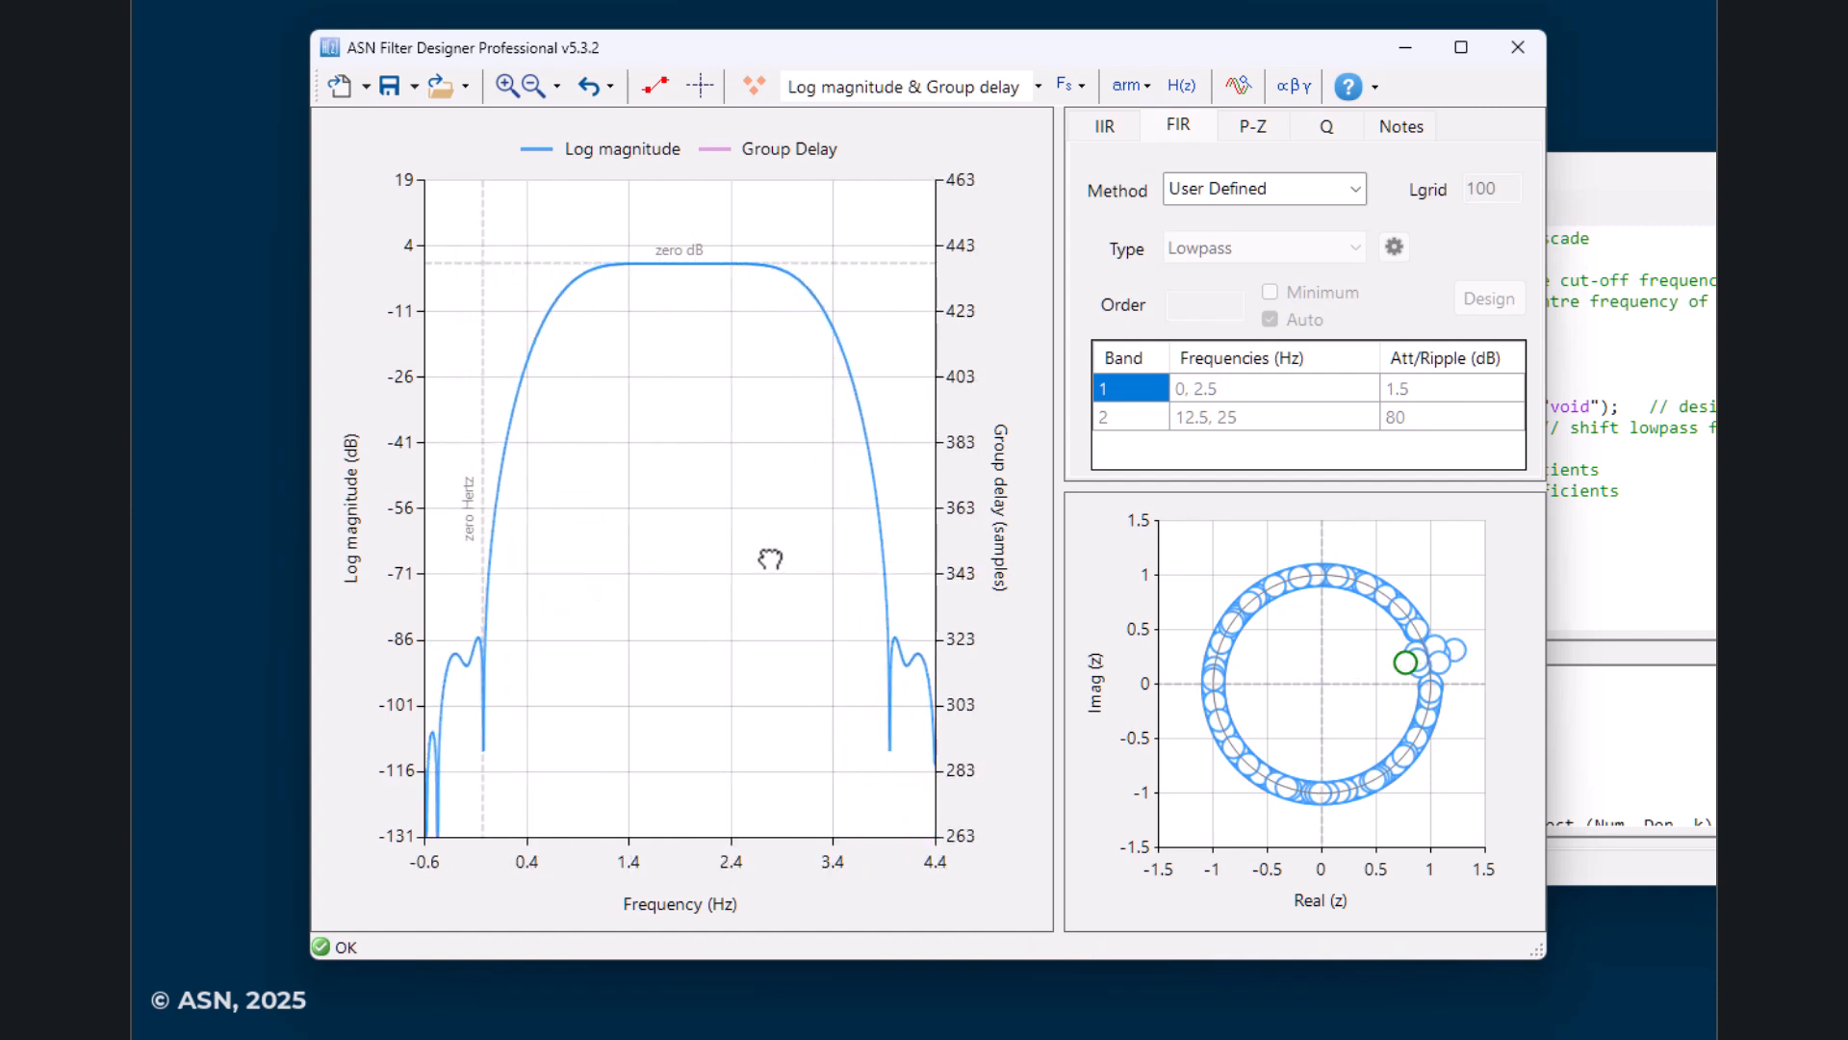
{"action": "left_click", "coordinate": [487, 788]}
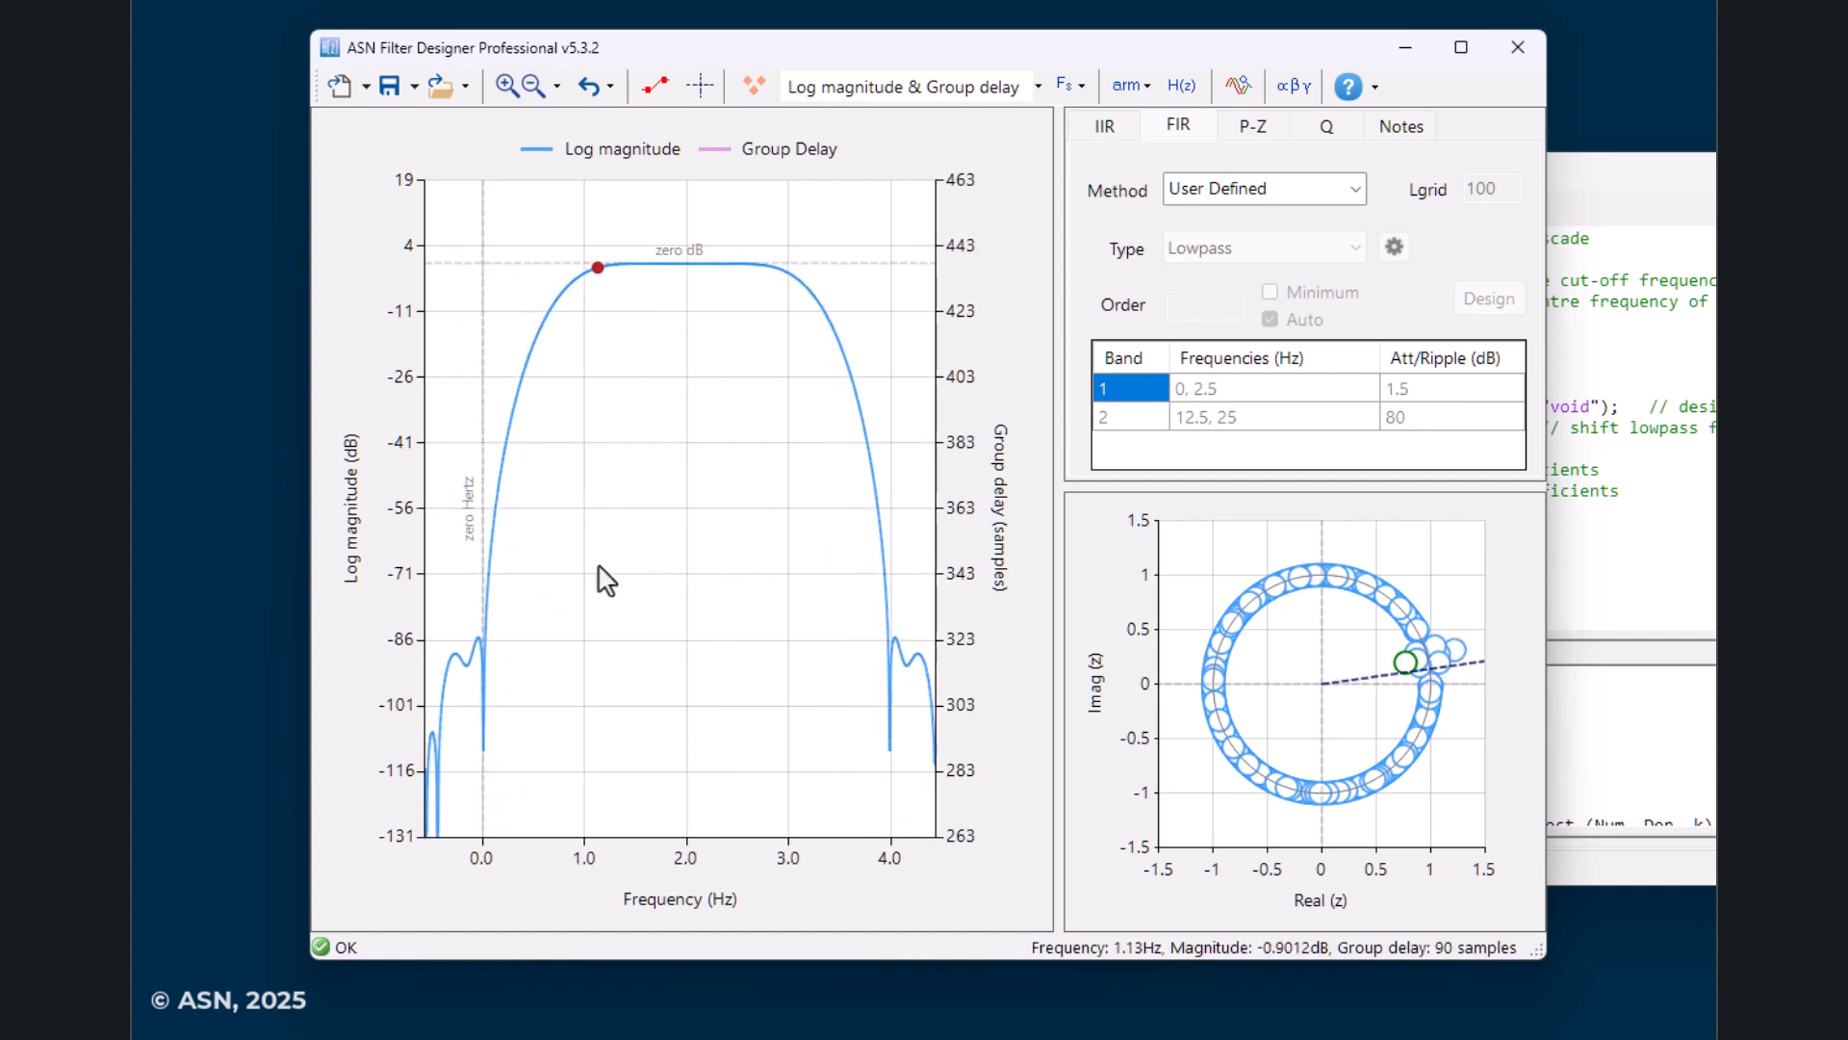
Show the data rulers and lock one at about 0.49 Hz and -3 dB on the frequency response chart
{"action": "left_click", "coordinate": [700, 84]}
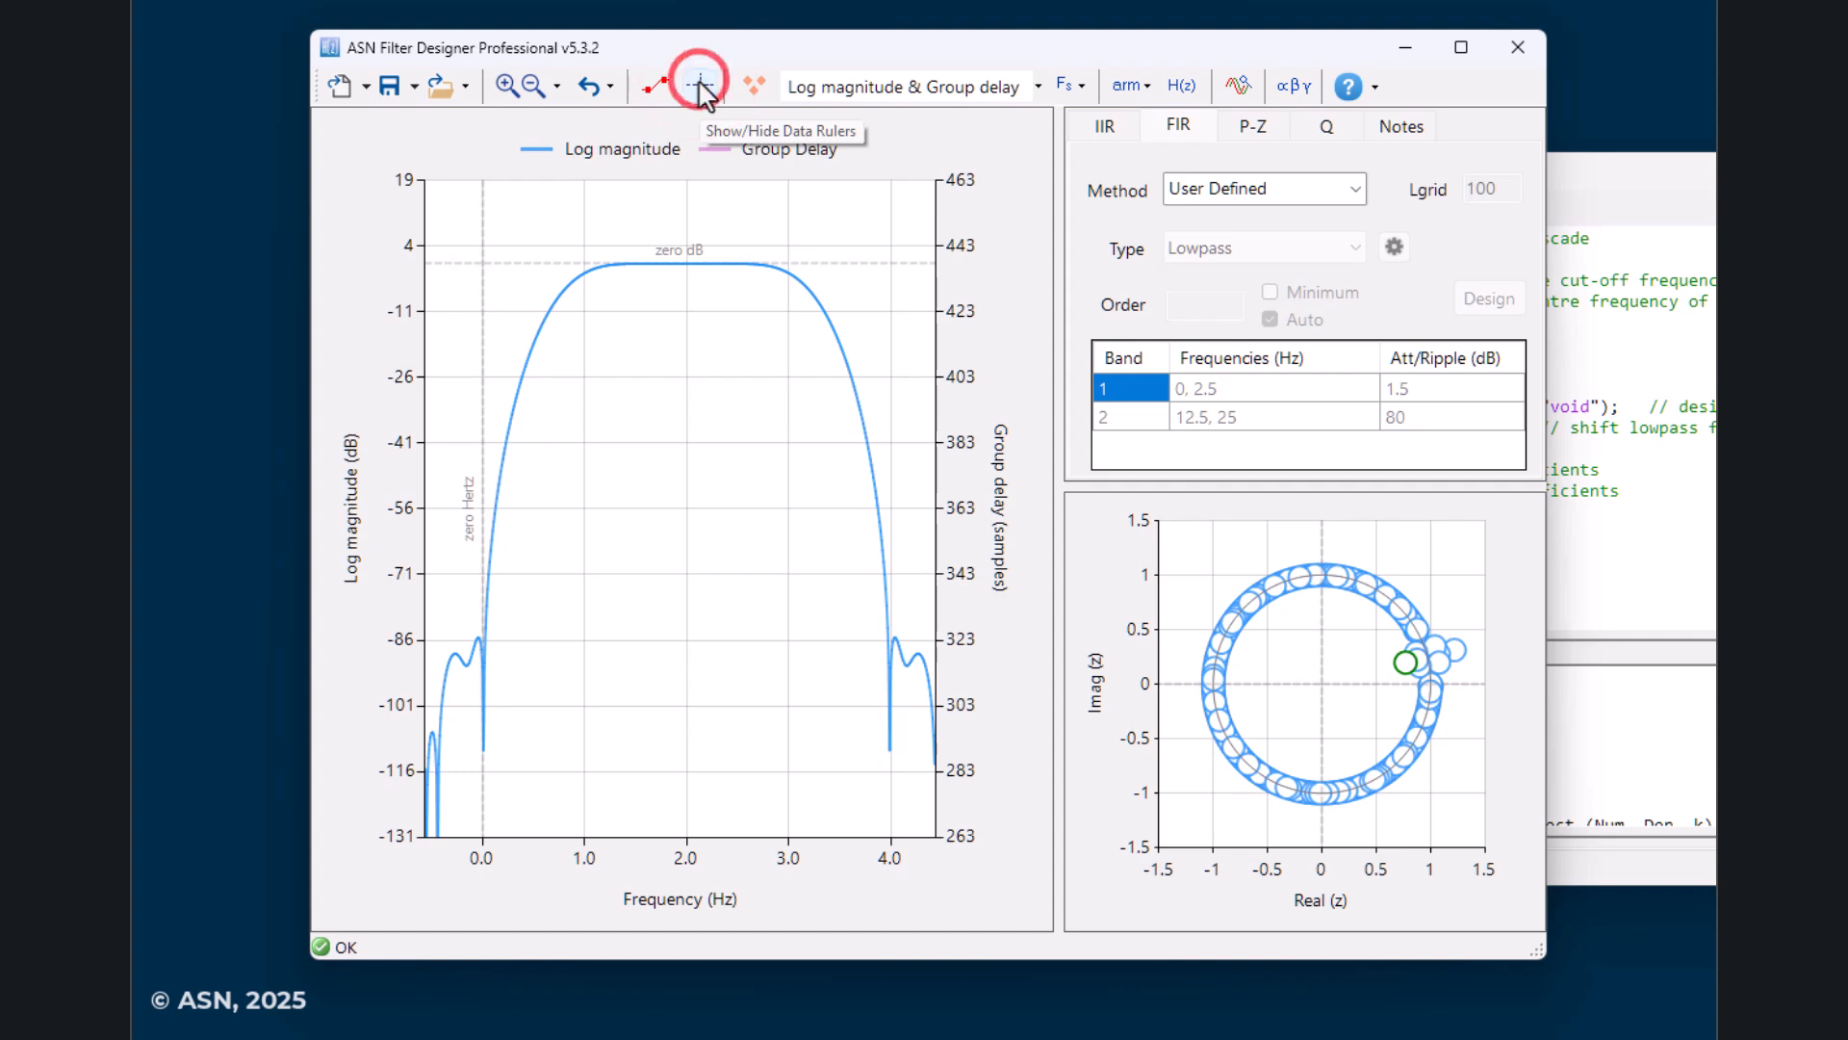
{"action": "left_click", "coordinate": [700, 86]}
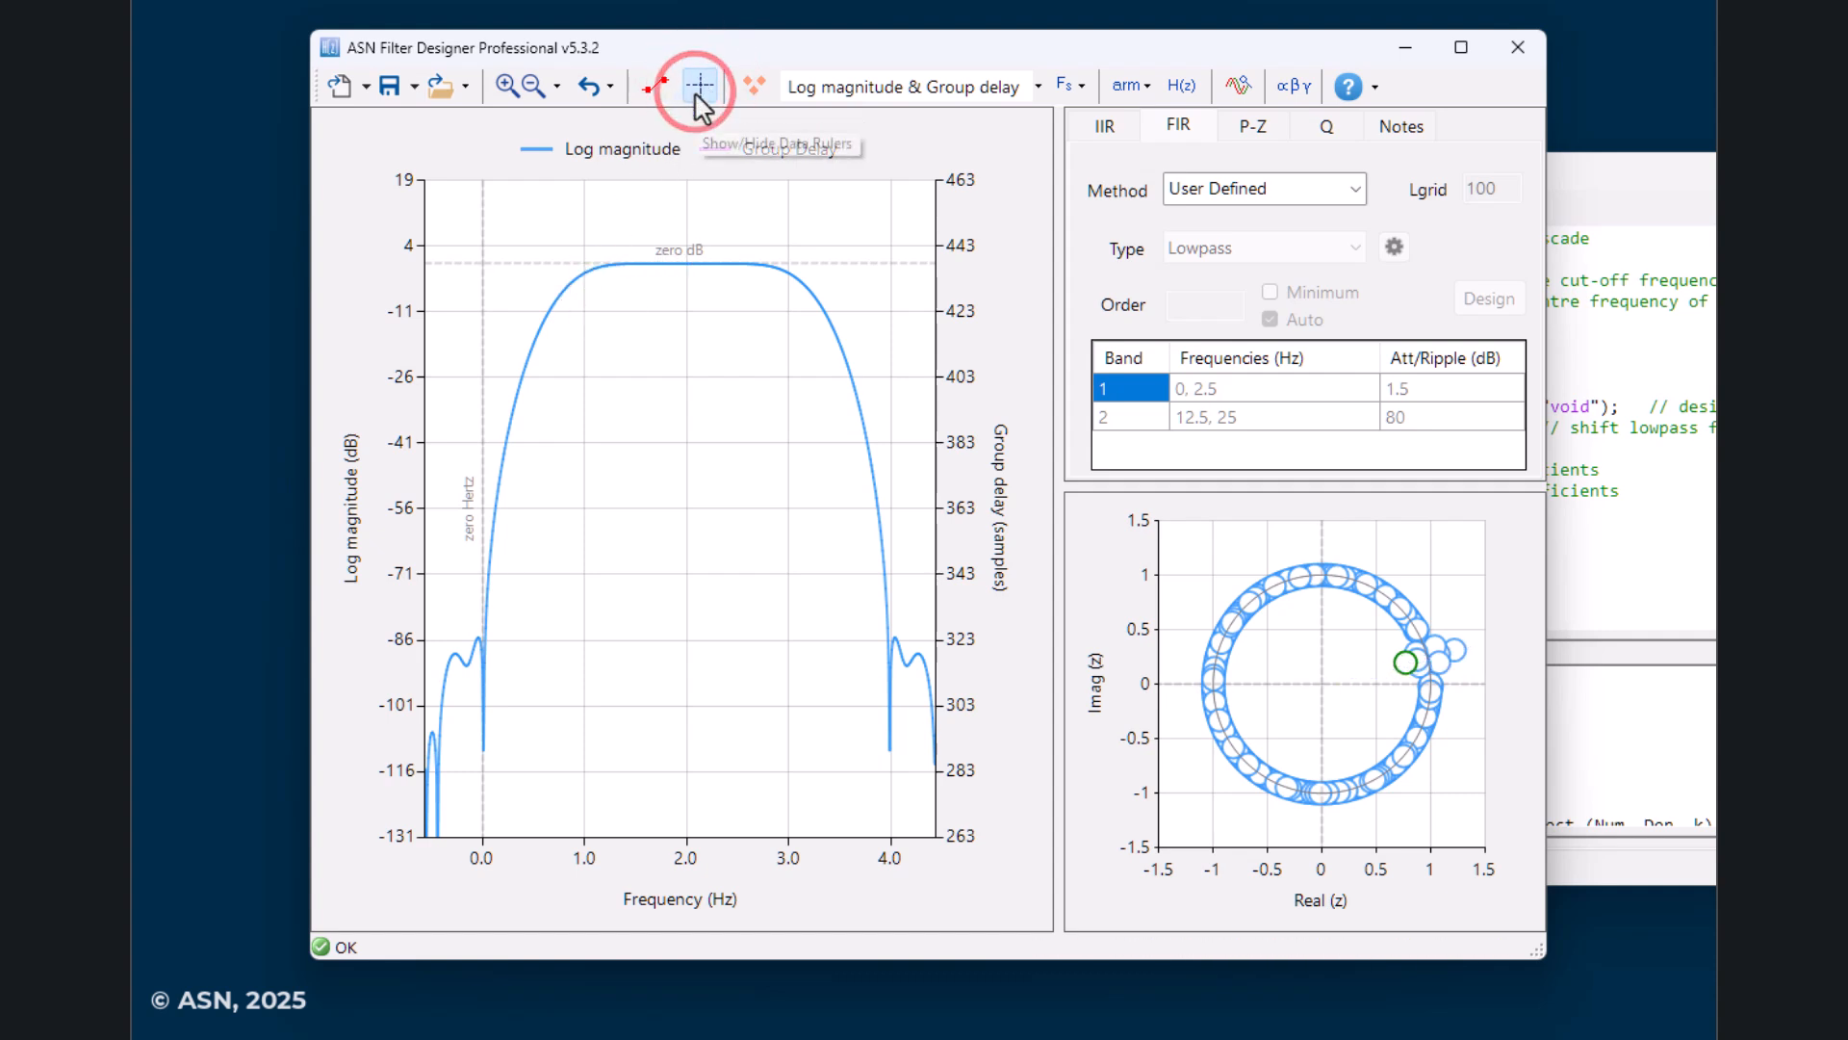
{"action": "right_click", "coordinate": [544, 298]}
{"action": "left_click", "coordinate": [592, 479]}
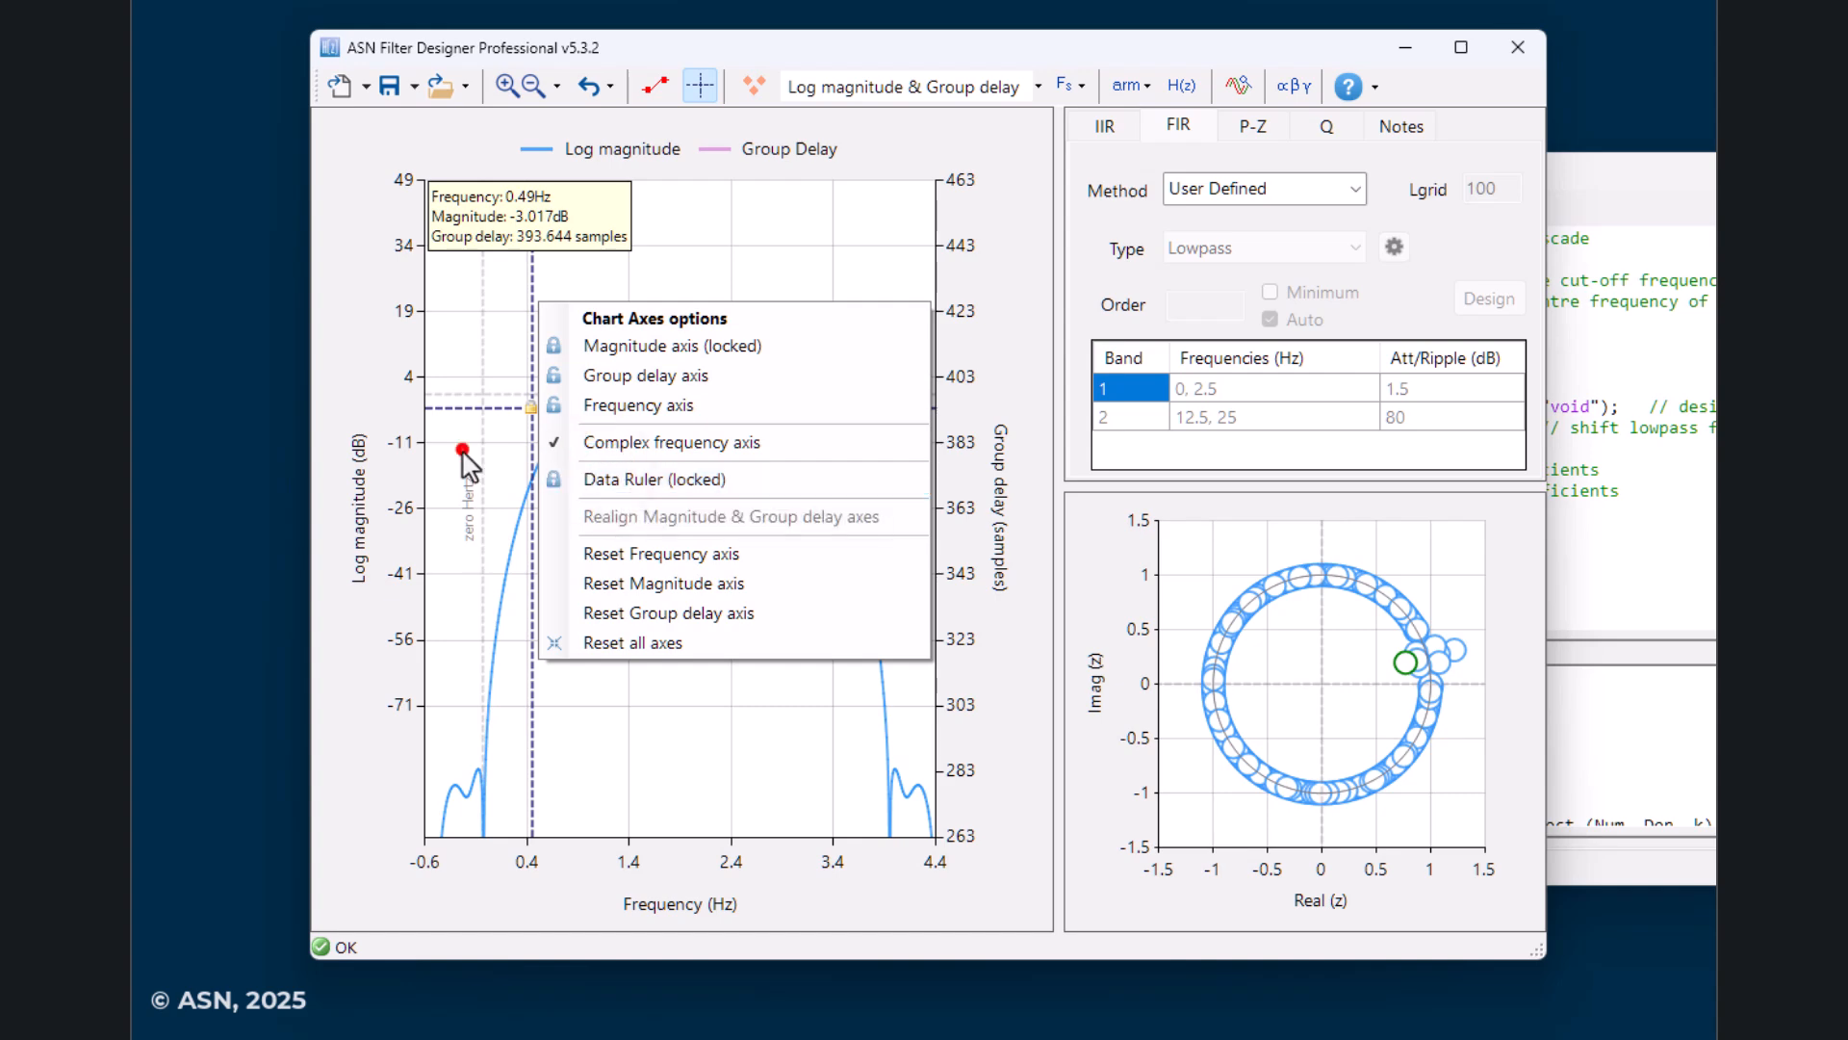
{"action": "left_click", "coordinate": [550, 394]}
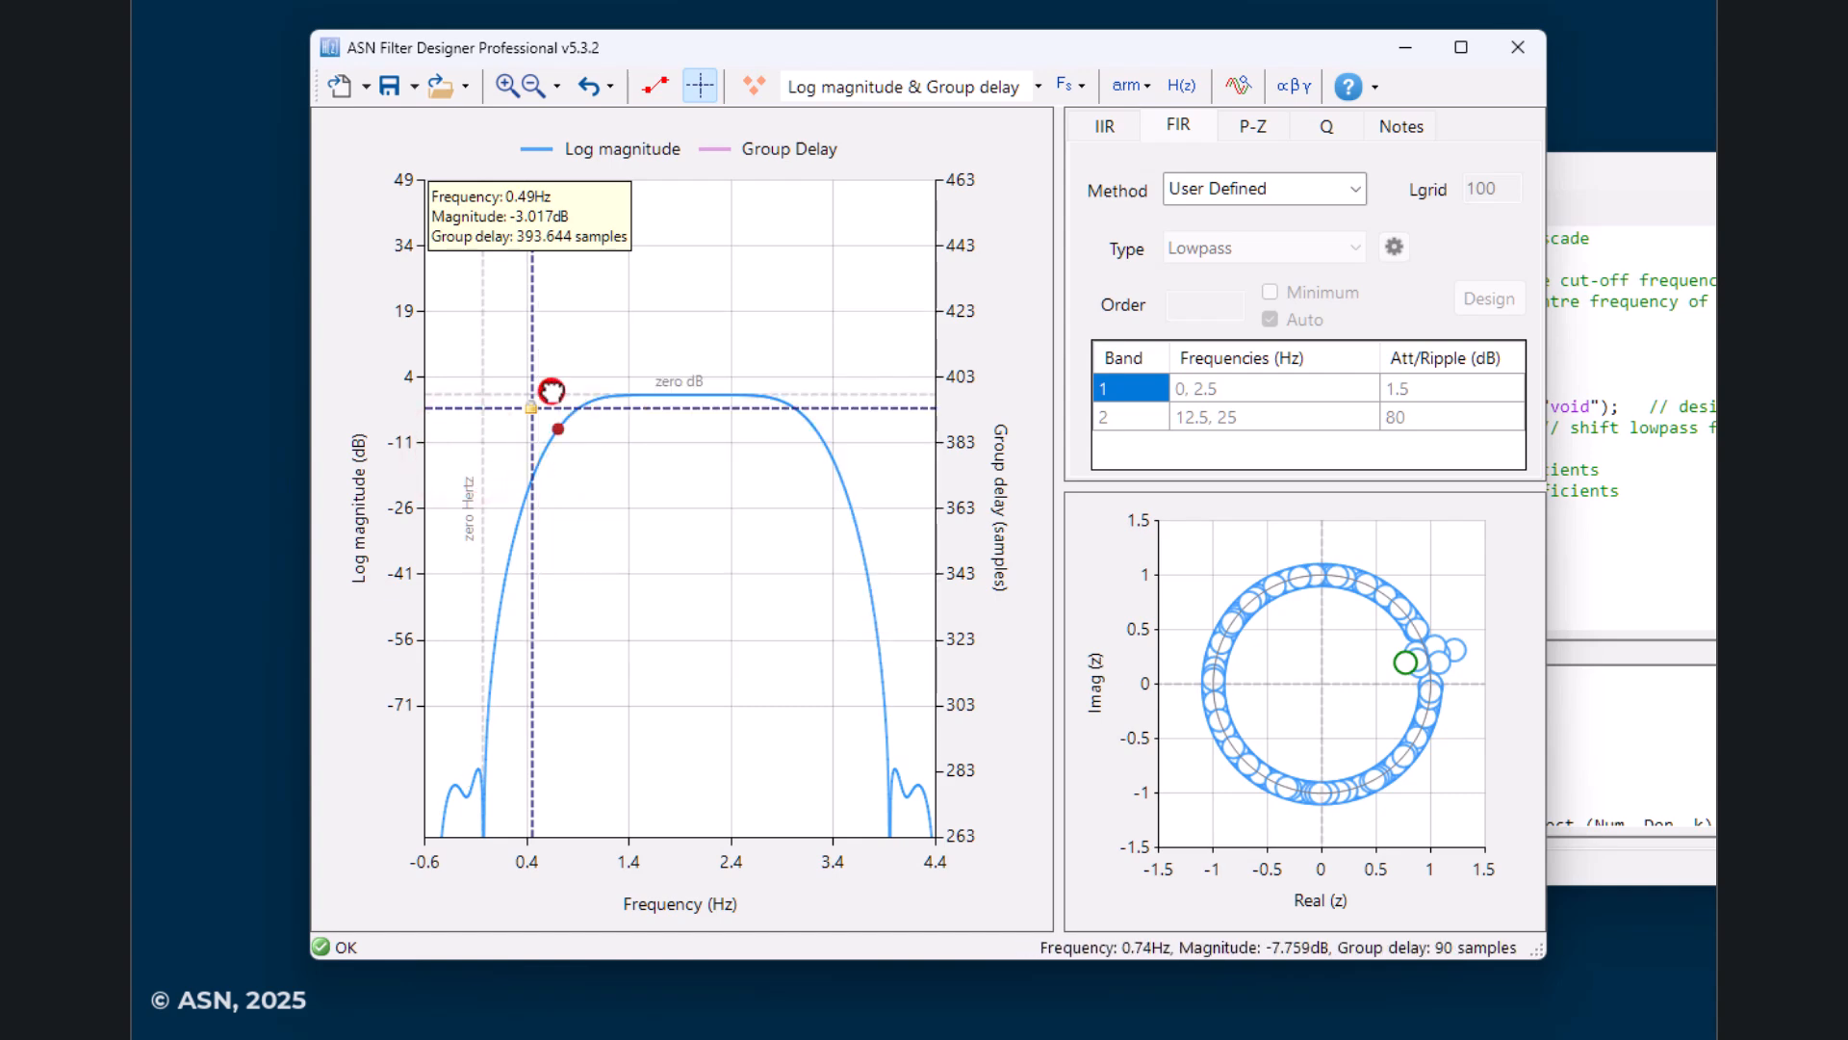
{"action": "left_click", "coordinate": [475, 536]}
Open the script's interface variable controller beside the chart and set f to 1.5 and L to 250
{"action": "left_click", "coordinate": [1563, 334]}
{"action": "left_click_drag", "start_coordinate": [1531, 171], "coordinate": [1443, 158]}
{"action": "left_click", "coordinate": [1211, 194]}
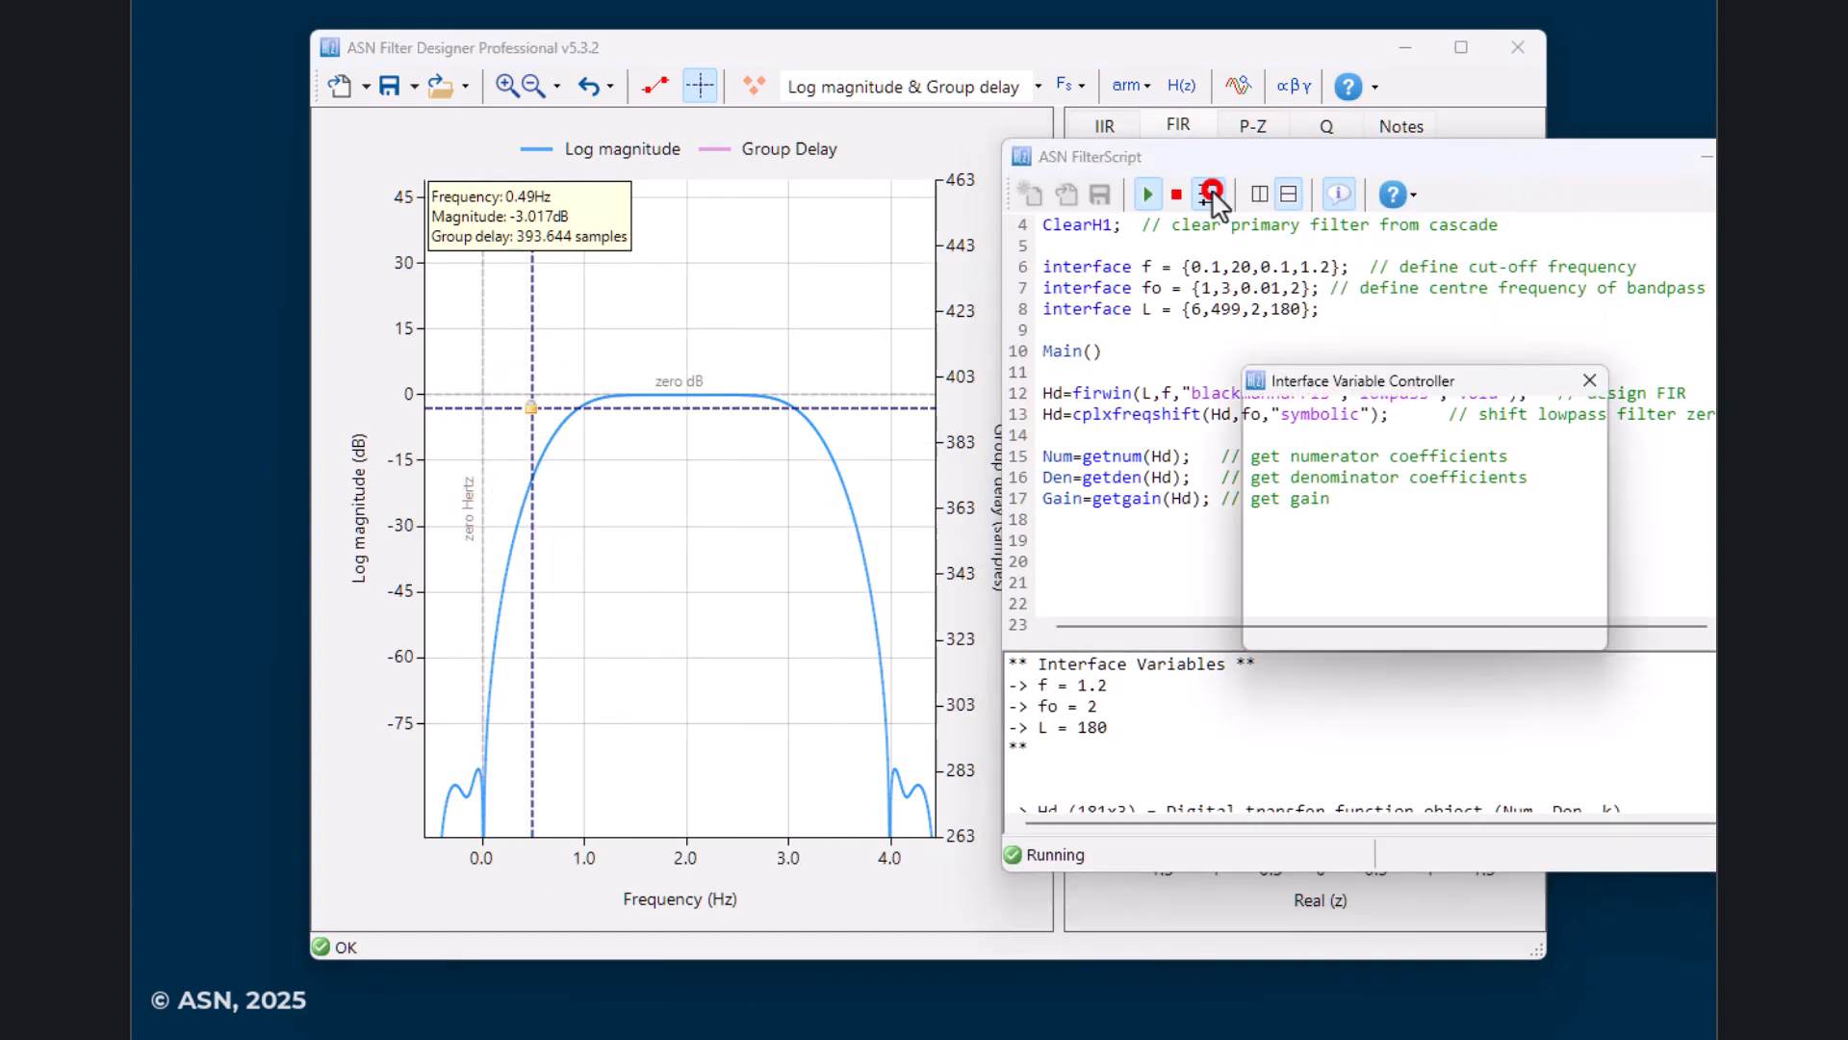
{"action": "left_click_drag", "start_coordinate": [1281, 159], "coordinate": [1579, 513]}
{"action": "left_click_drag", "start_coordinate": [1423, 377], "coordinate": [1220, 261]}
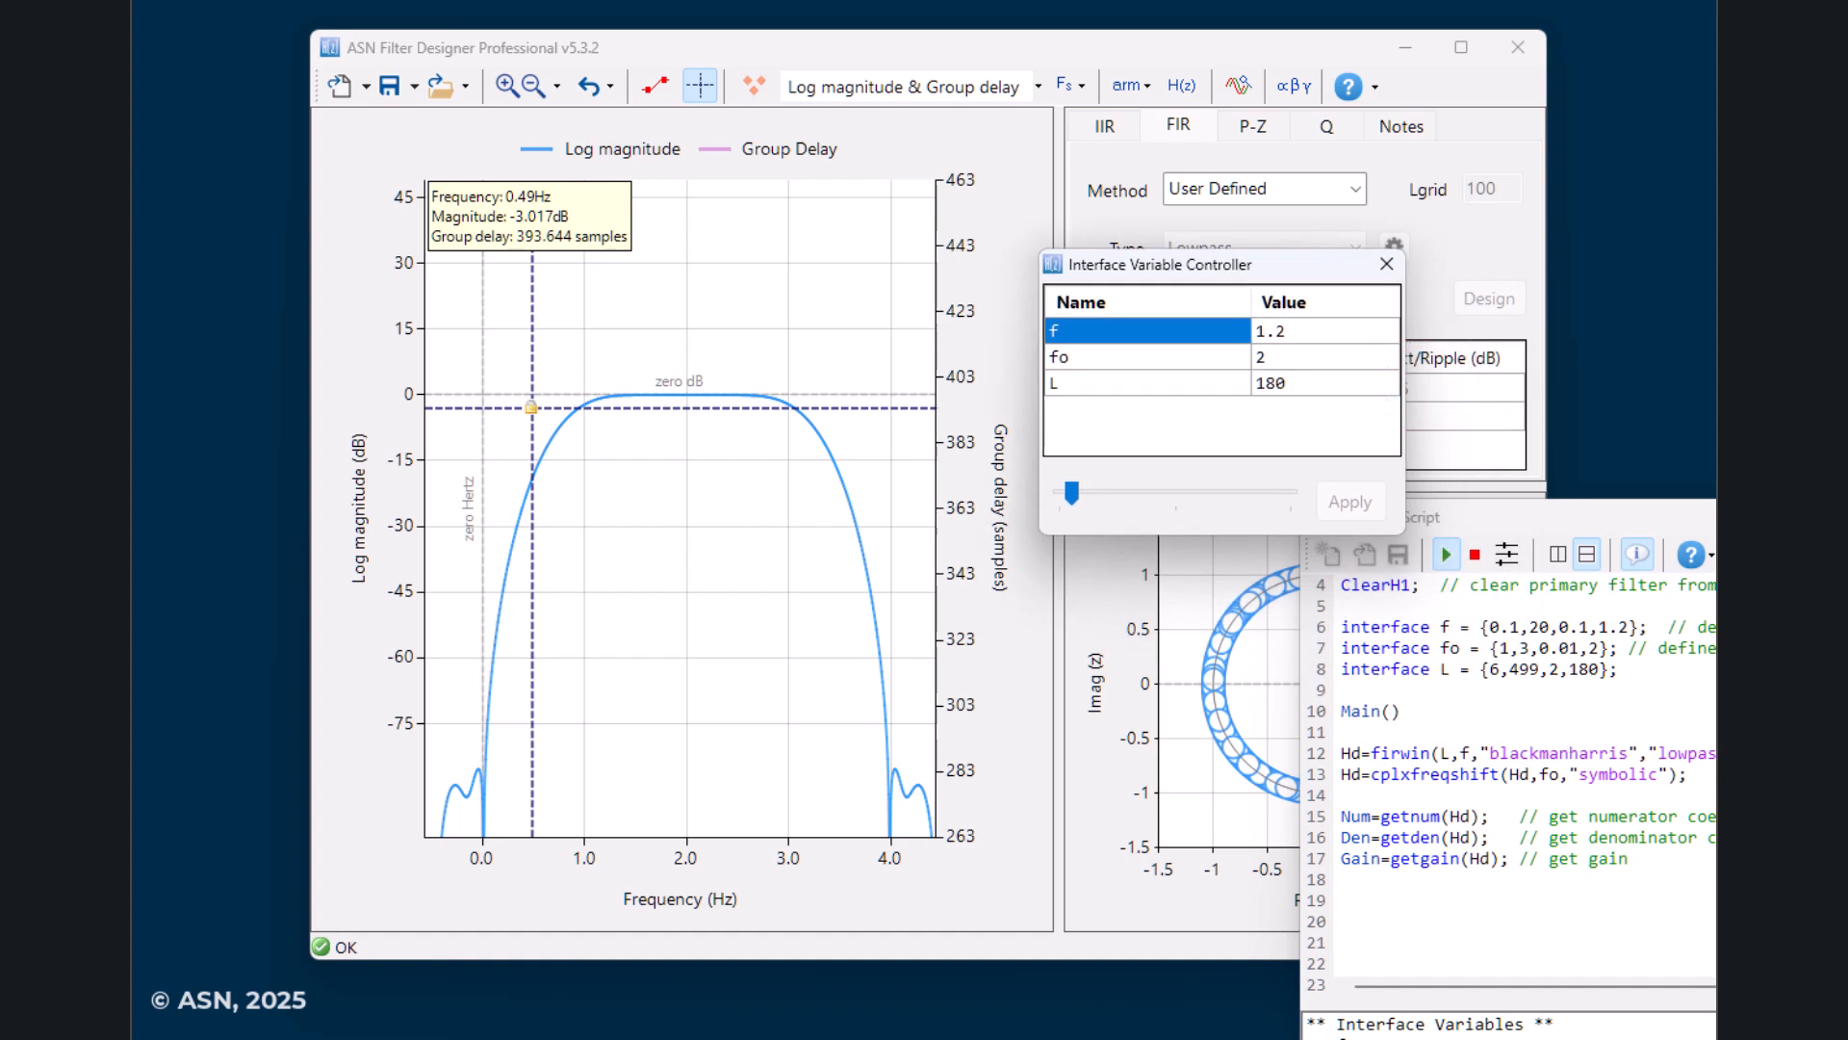
{"action": "left_click_drag", "start_coordinate": [1072, 493], "coordinate": [1180, 510]}
{"action": "left_click", "coordinate": [1107, 382]}
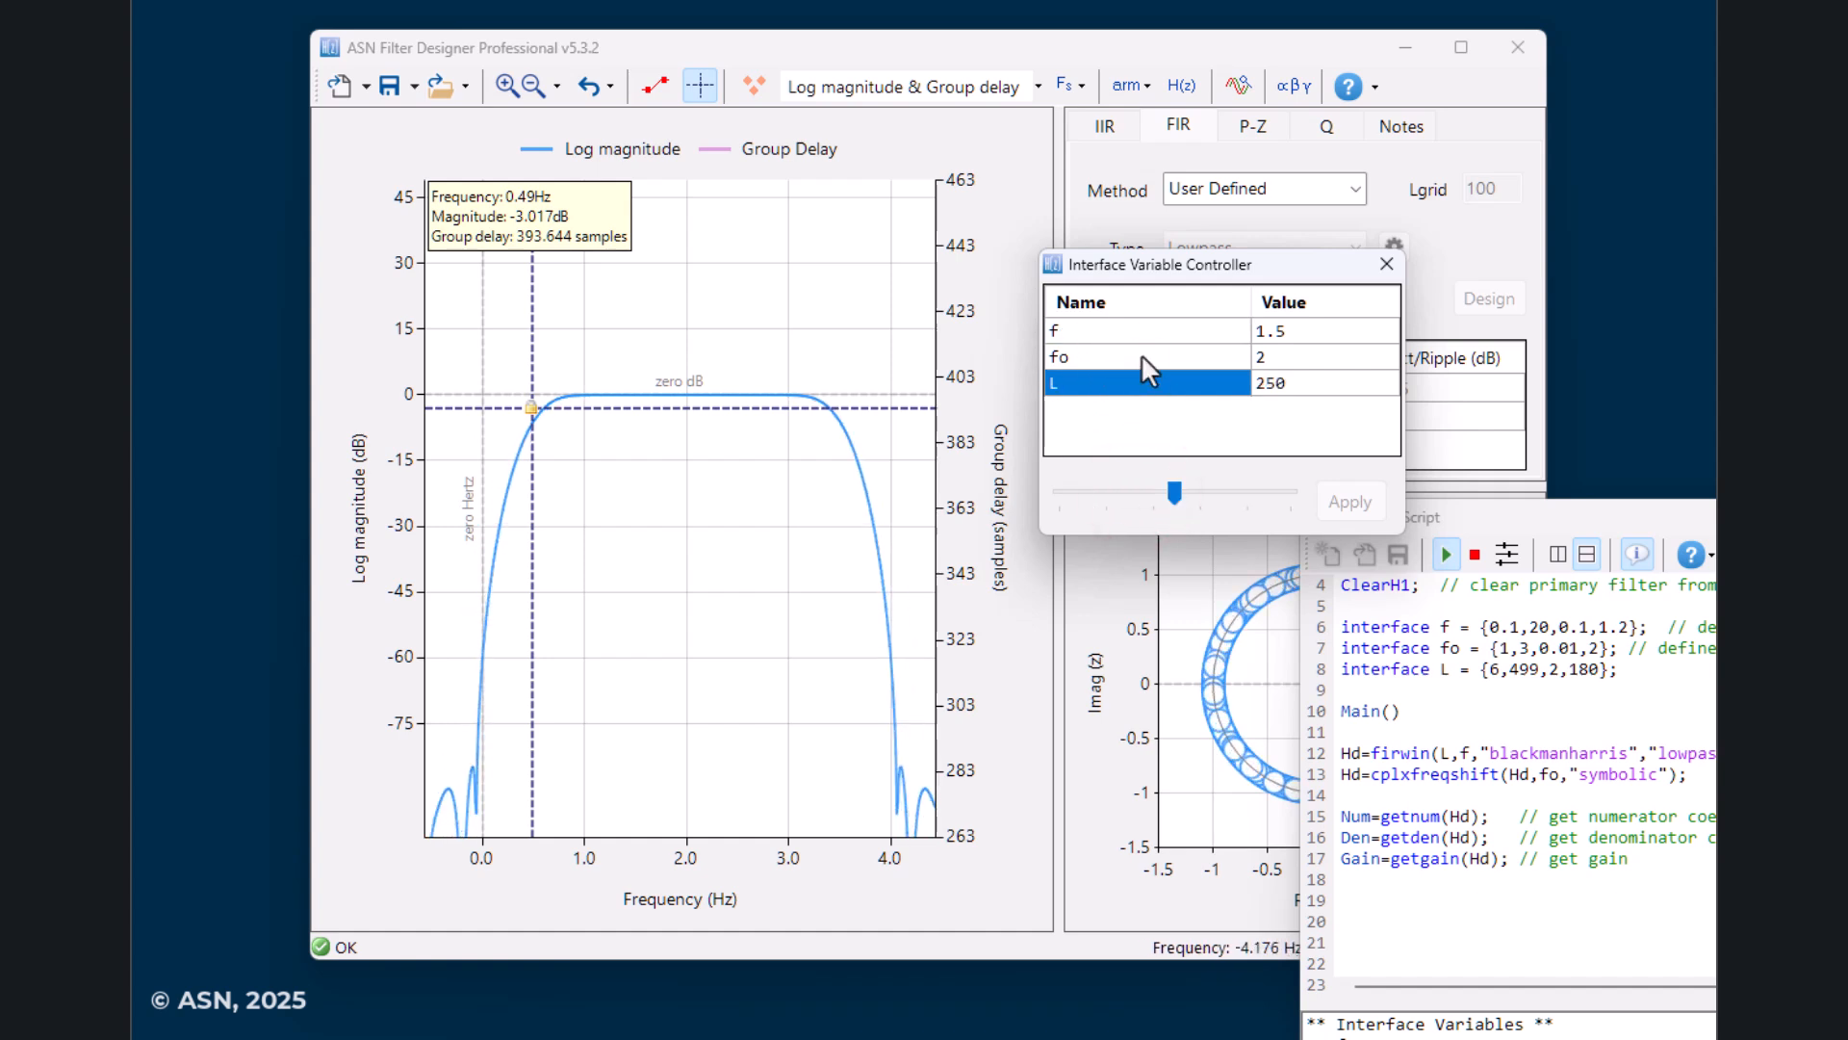
Examine the response near zero Hz and set the bandpass centre frequency fo to 2.05 to align the notch with zero Hz
{"action": "left_click", "coordinate": [546, 682]}
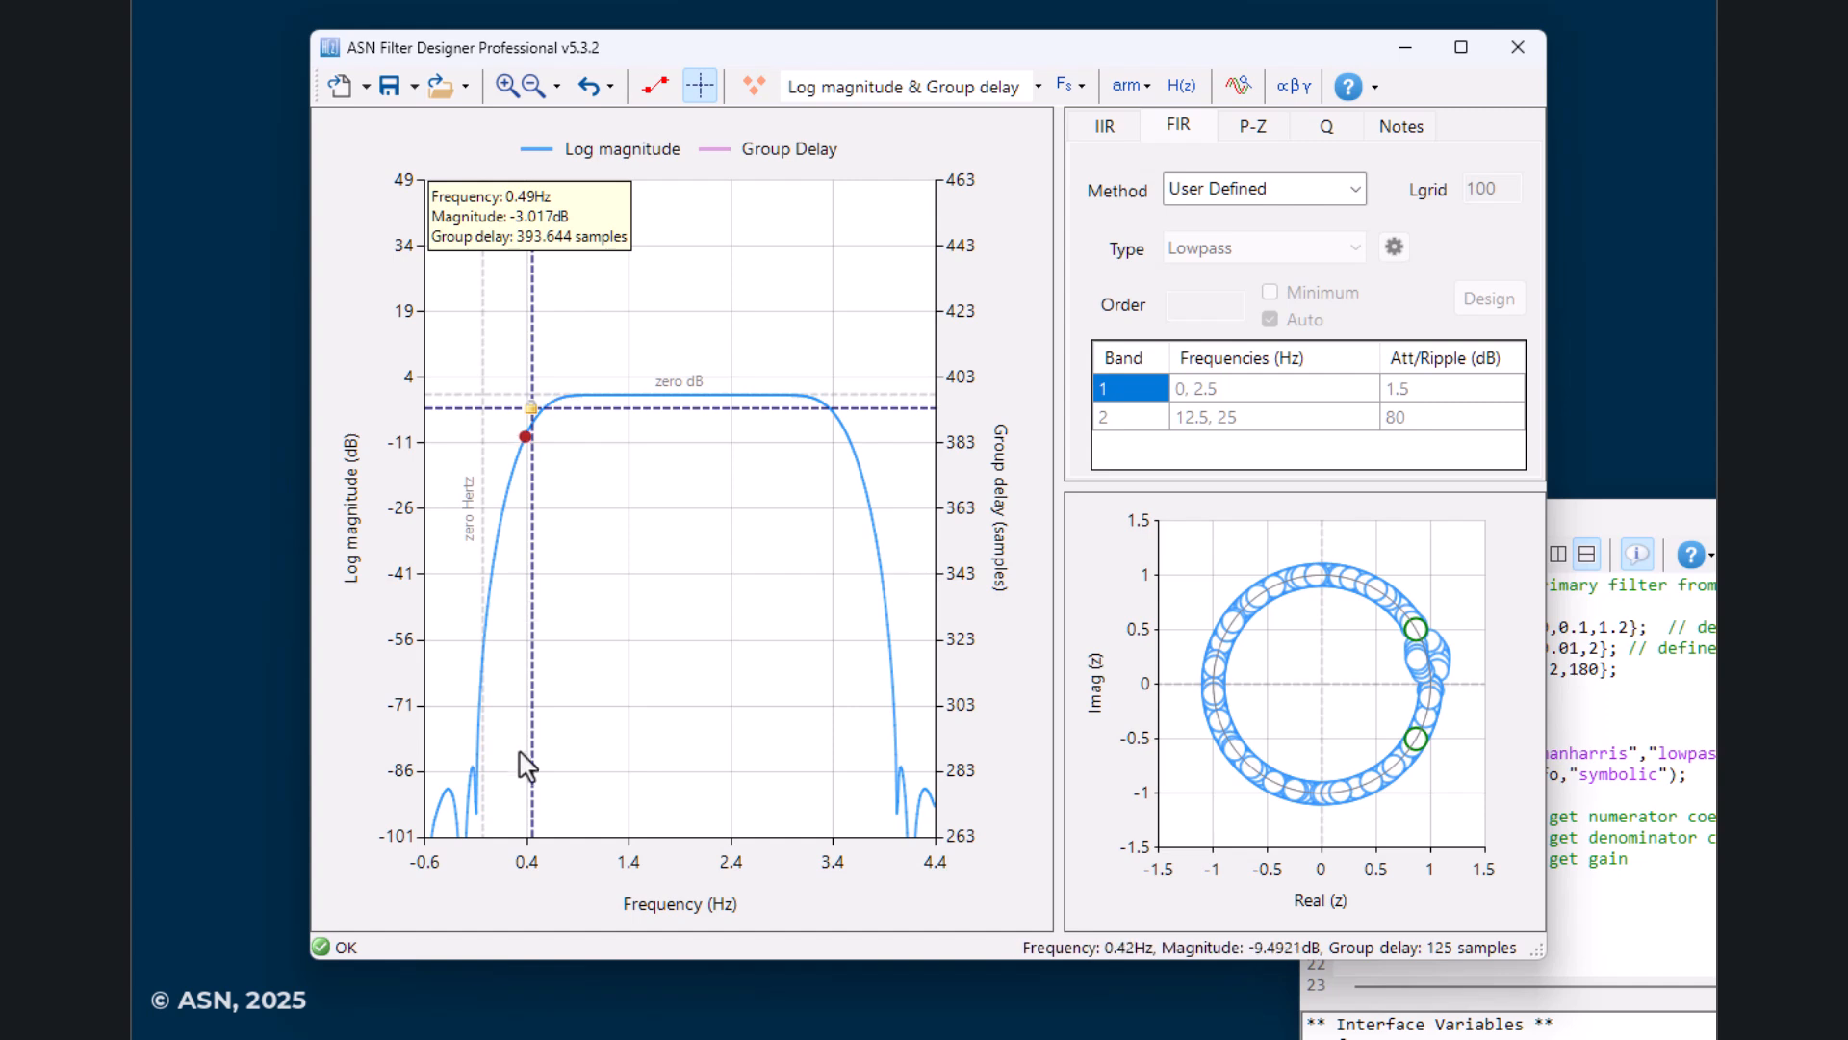
{"action": "scroll", "coordinate": [509, 780], "scroll_direction": "up", "scroll_amount": 2}
{"action": "left_click_drag", "start_coordinate": [615, 619], "coordinate": [634, 448]}
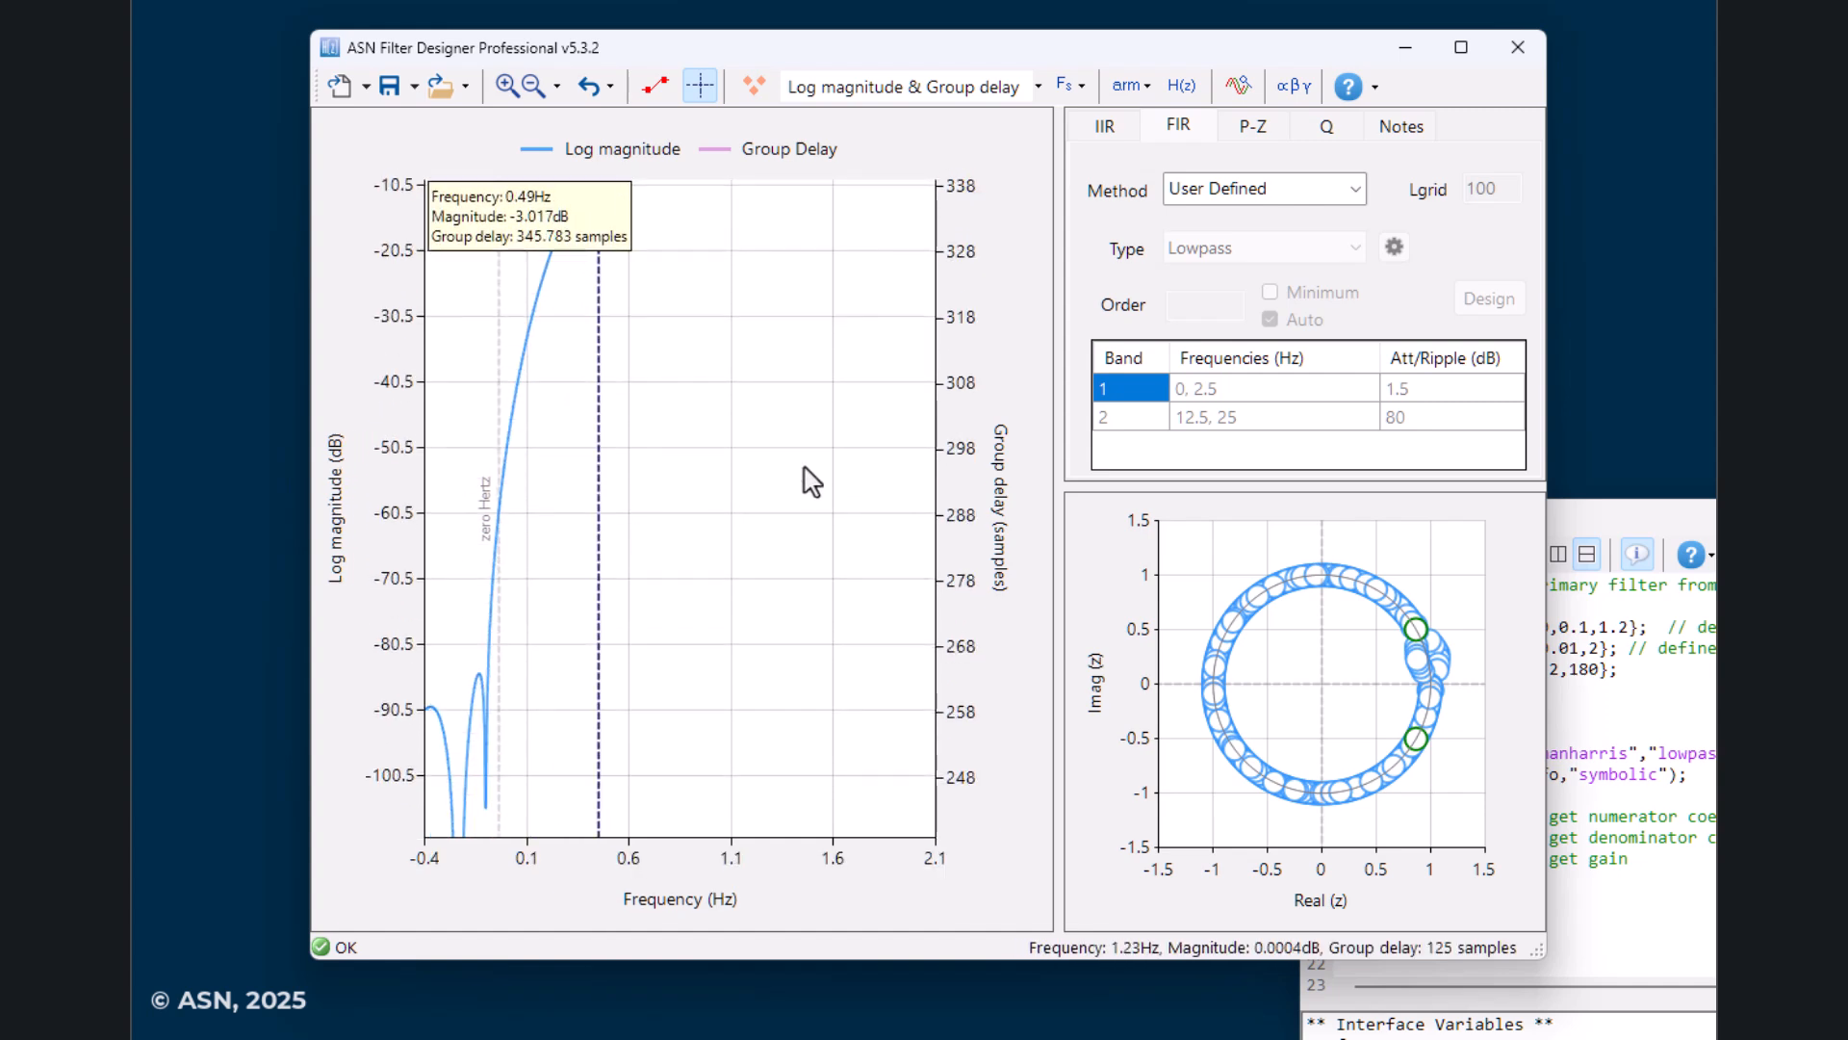
{"action": "left_click", "coordinate": [1613, 662]}
{"action": "left_click", "coordinate": [1506, 553]}
{"action": "left_click", "coordinate": [1165, 358]}
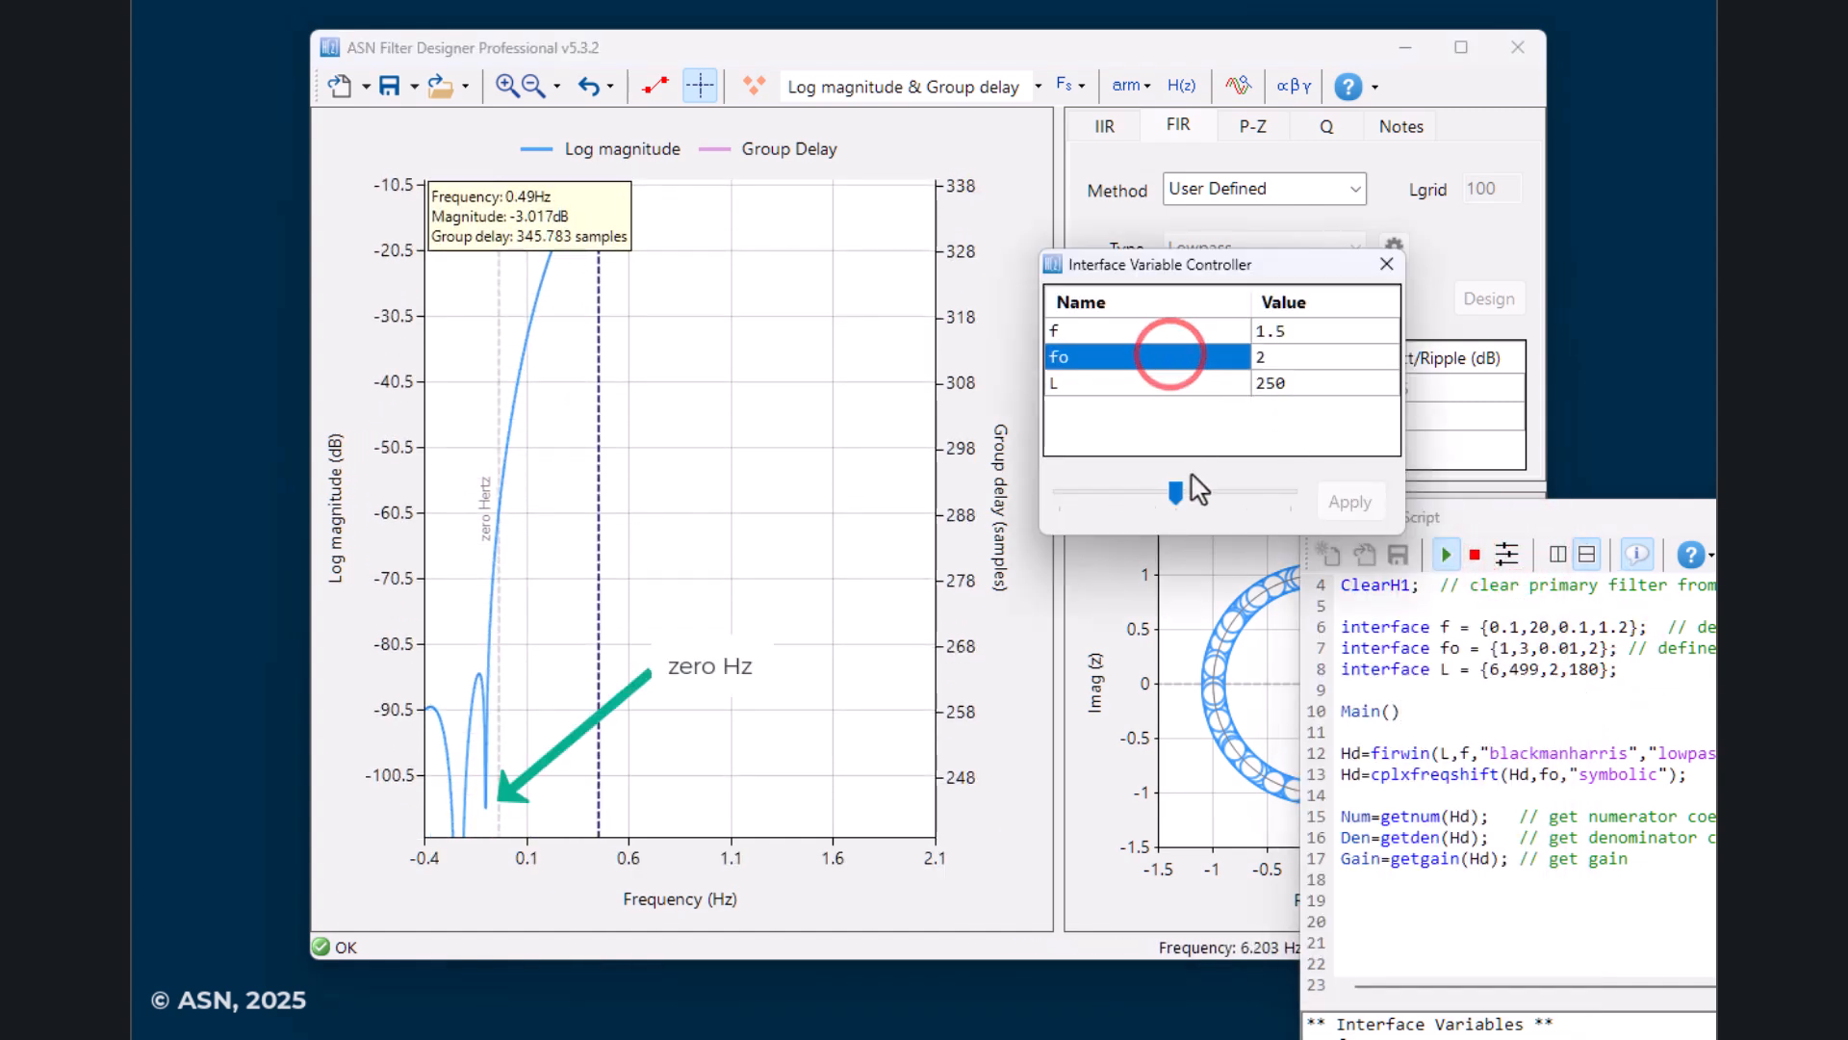
{"action": "left_click_drag", "start_coordinate": [1173, 492], "coordinate": [1183, 501]}
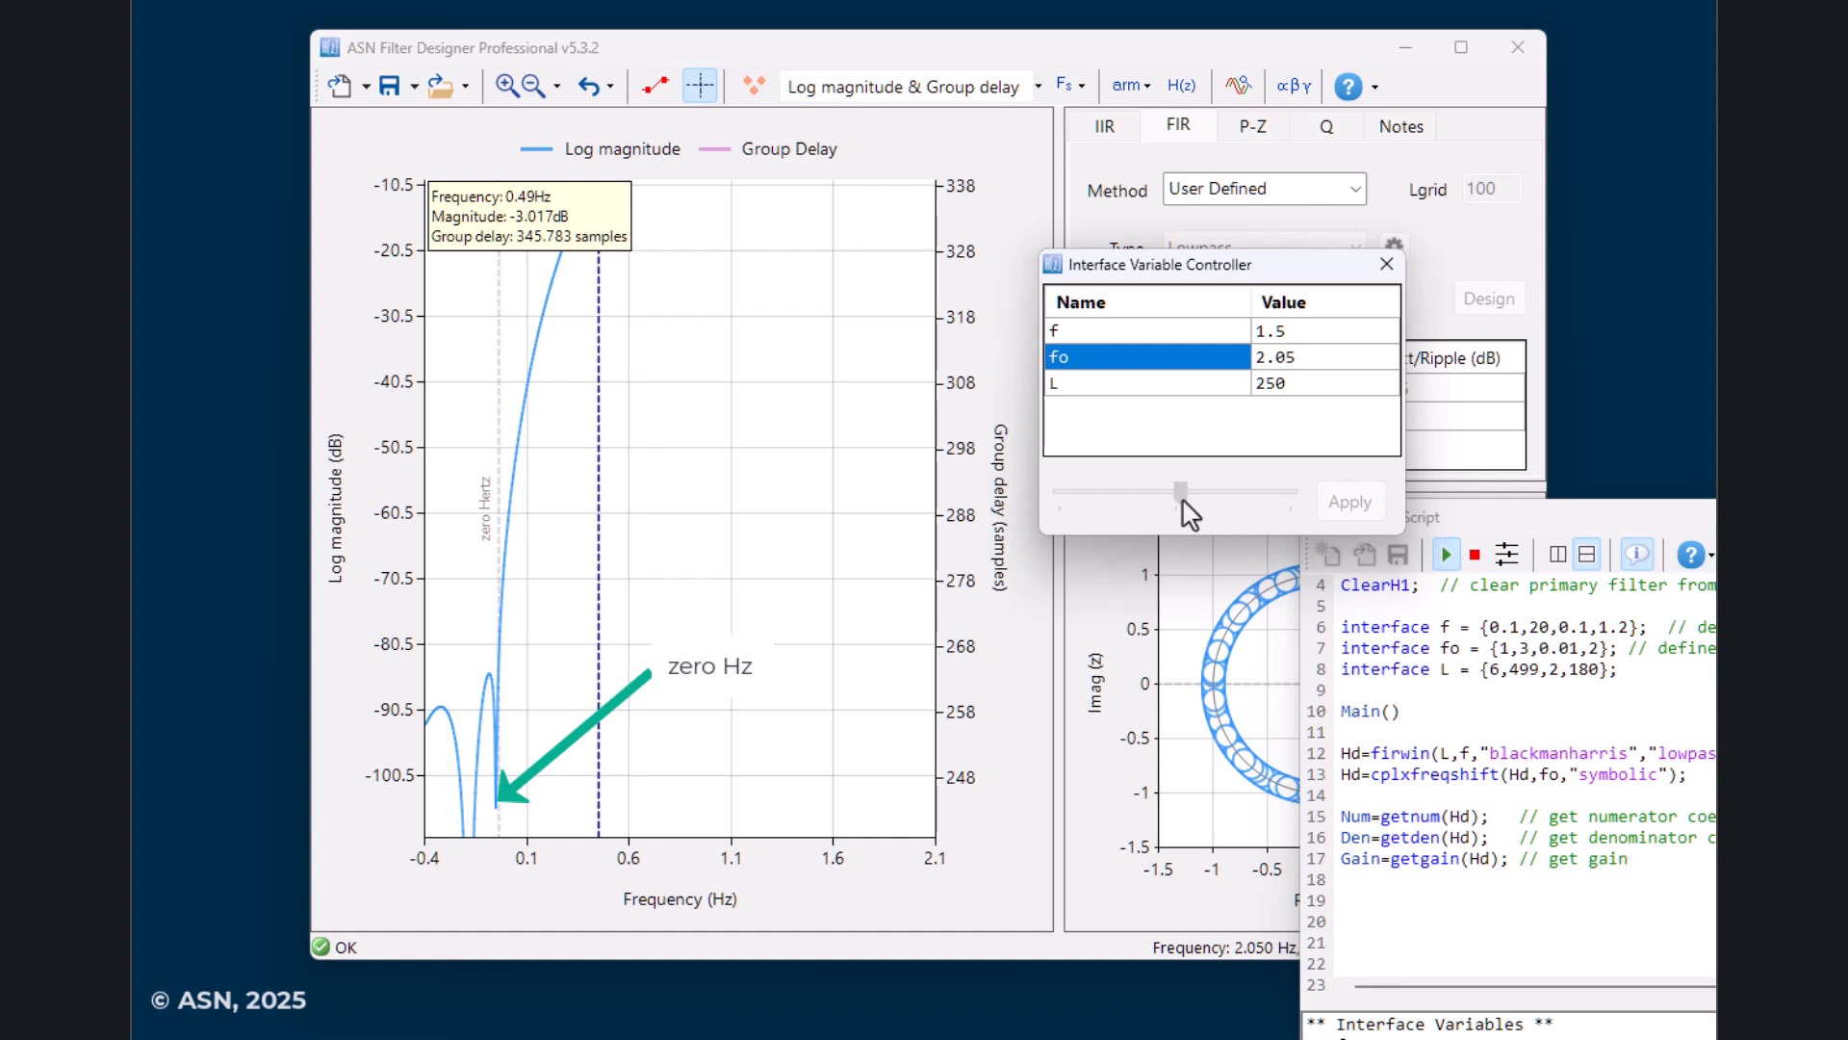
Check the filter's magnitude at zero Hz and bring the whole passband back into view
{"action": "left_click", "coordinate": [734, 641]}
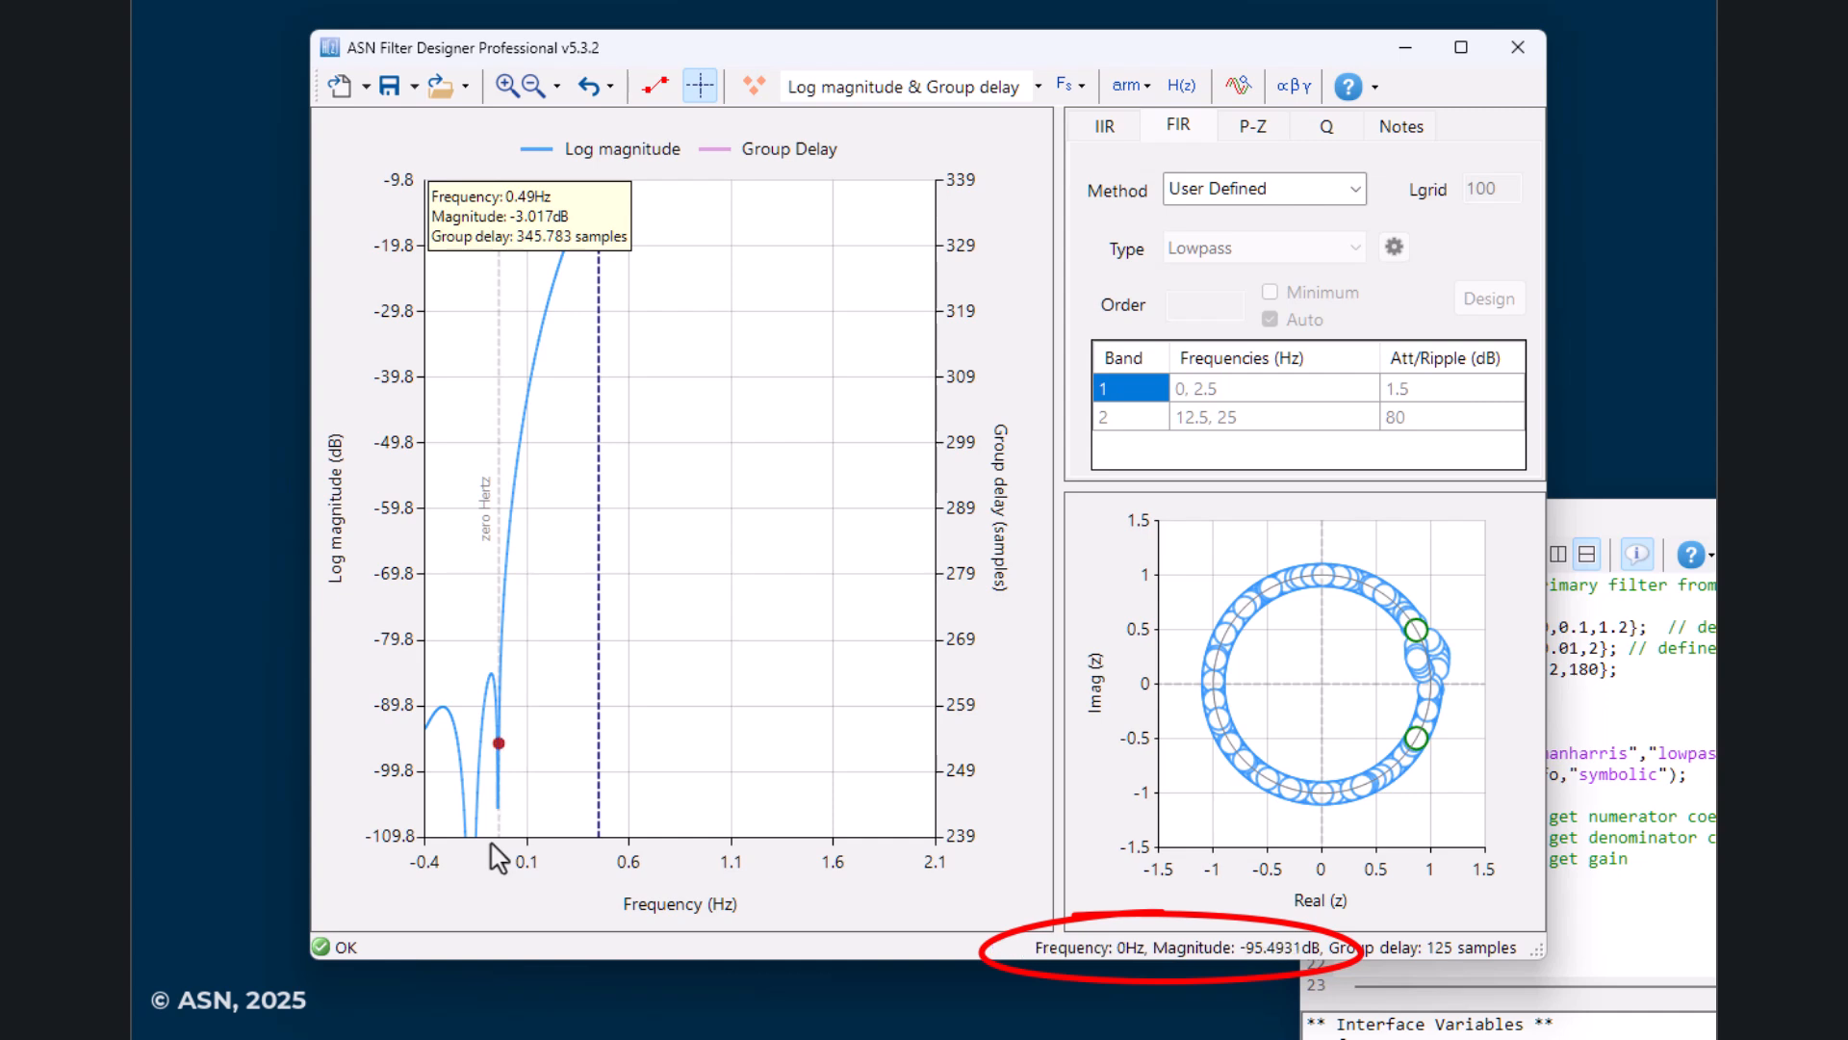
{"action": "double_click", "coordinate": [701, 539]}
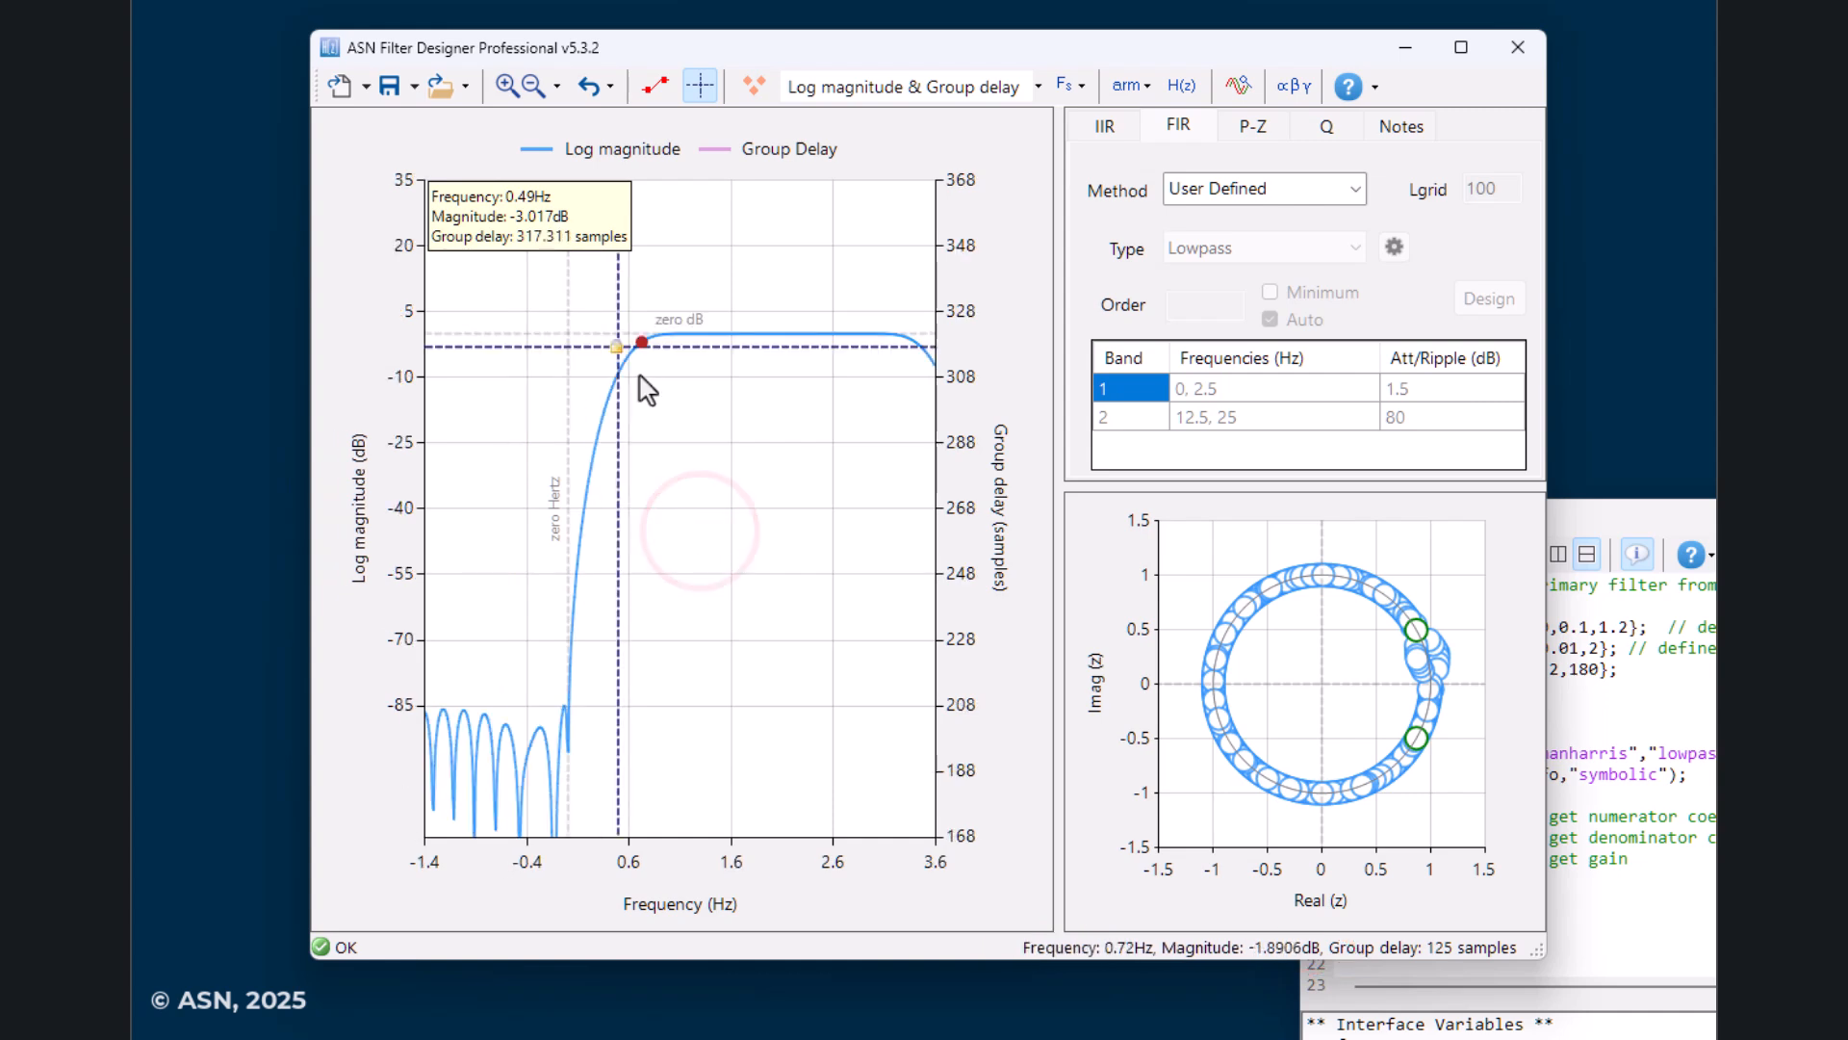
{"action": "left_click_drag", "start_coordinate": [723, 427], "coordinate": [604, 408]}
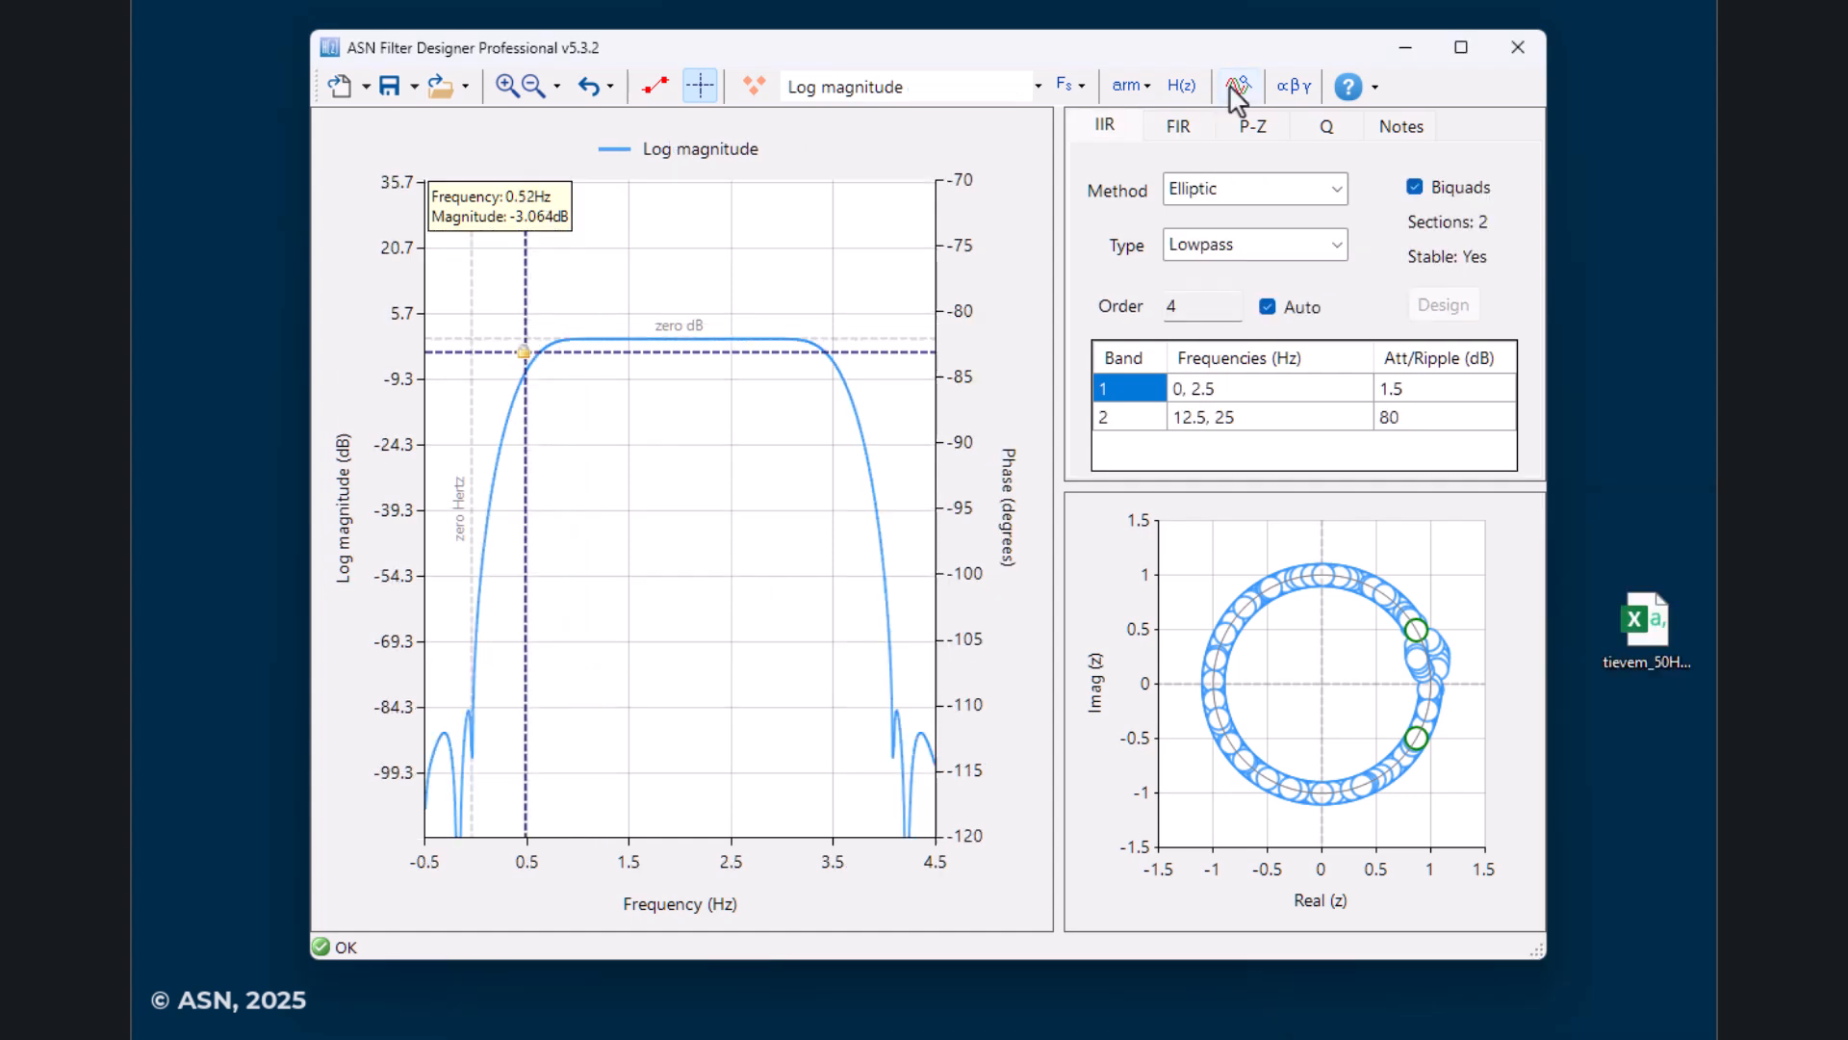
Open the Signal Analyser and set it up with math functions enabled, output function Angle and a frame size of 500
{"action": "left_click", "coordinate": [1237, 86]}
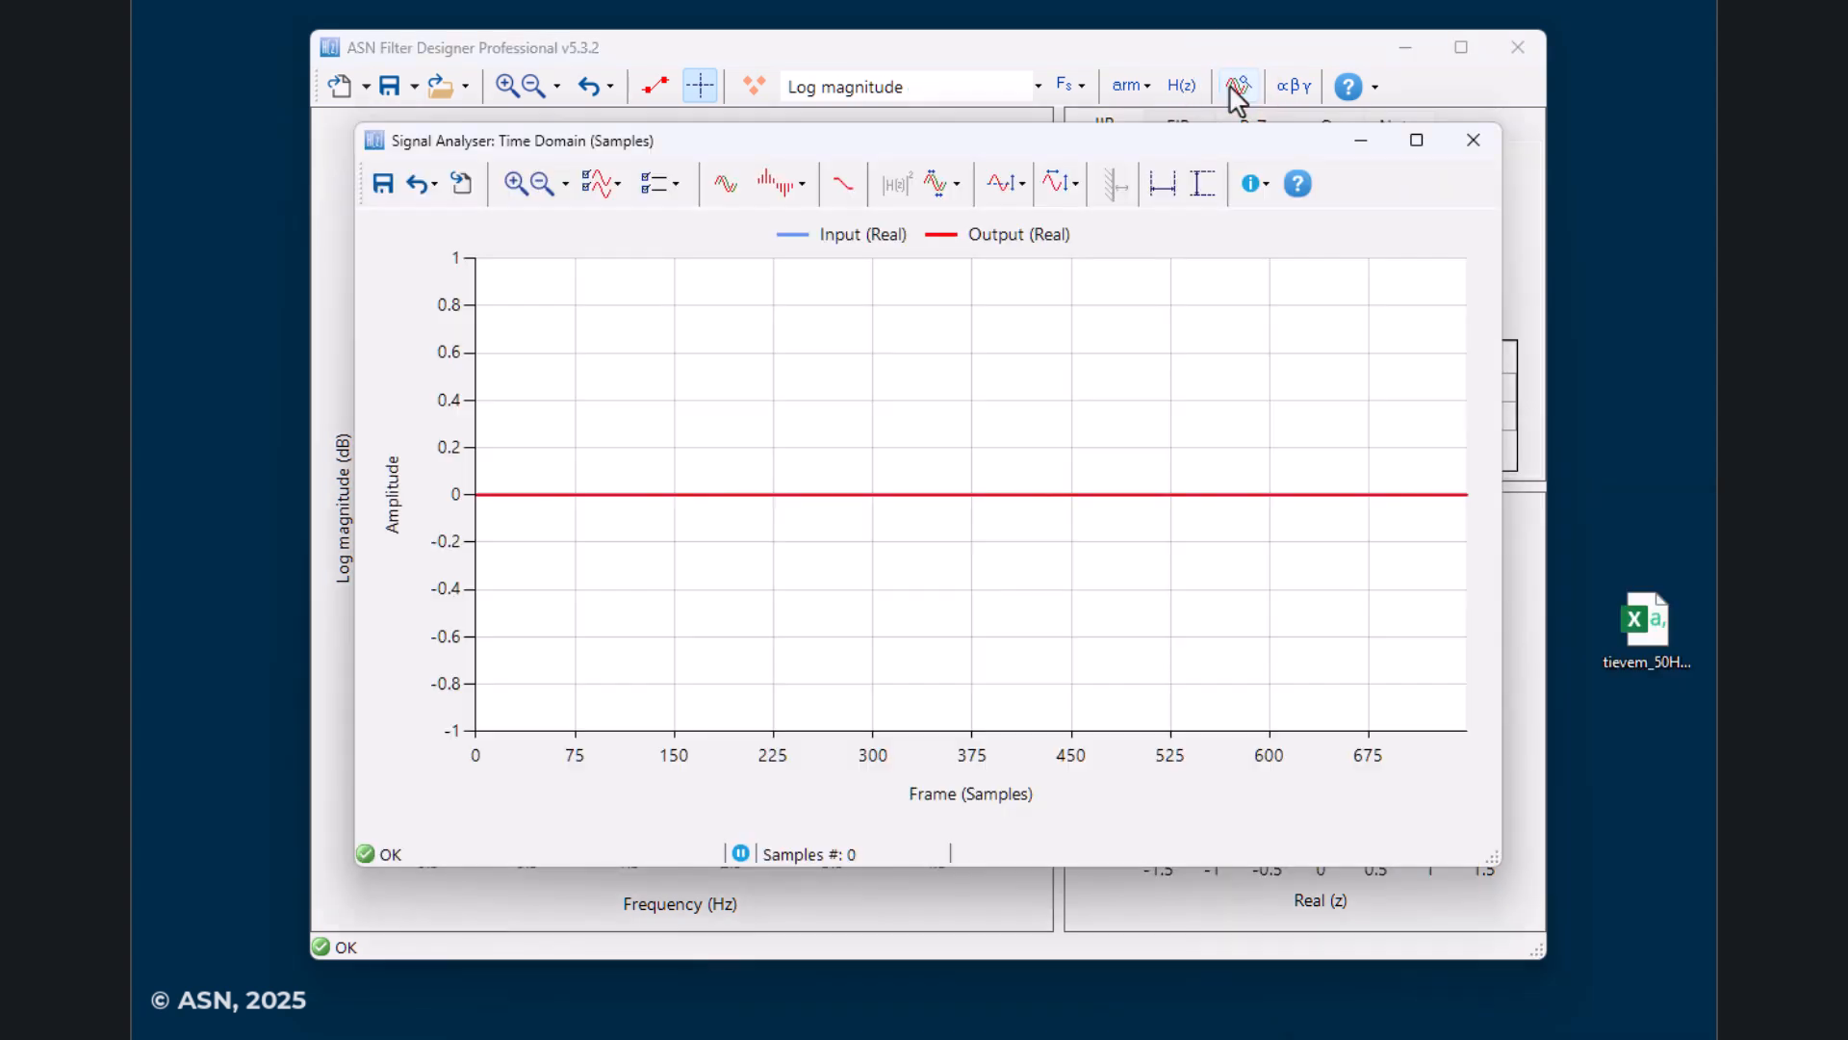
{"action": "left_click", "coordinate": [654, 184]}
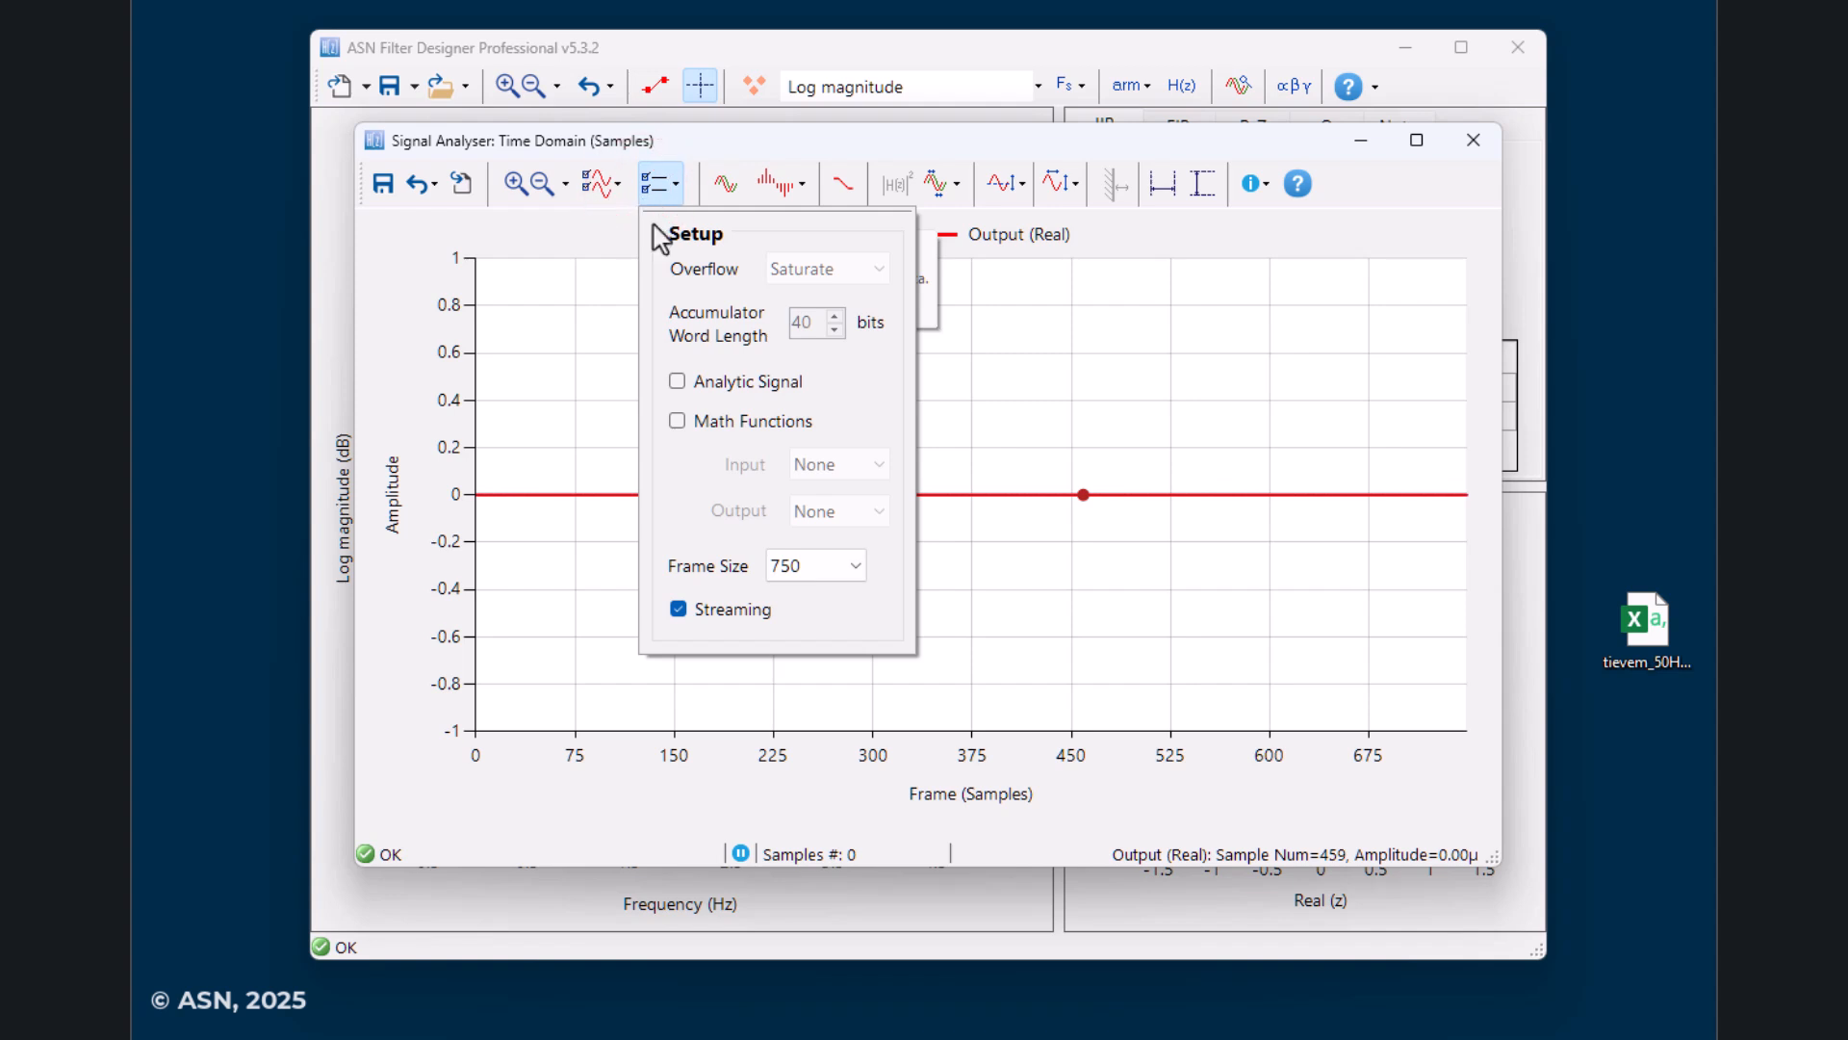
{"action": "left_click", "coordinate": [682, 419]}
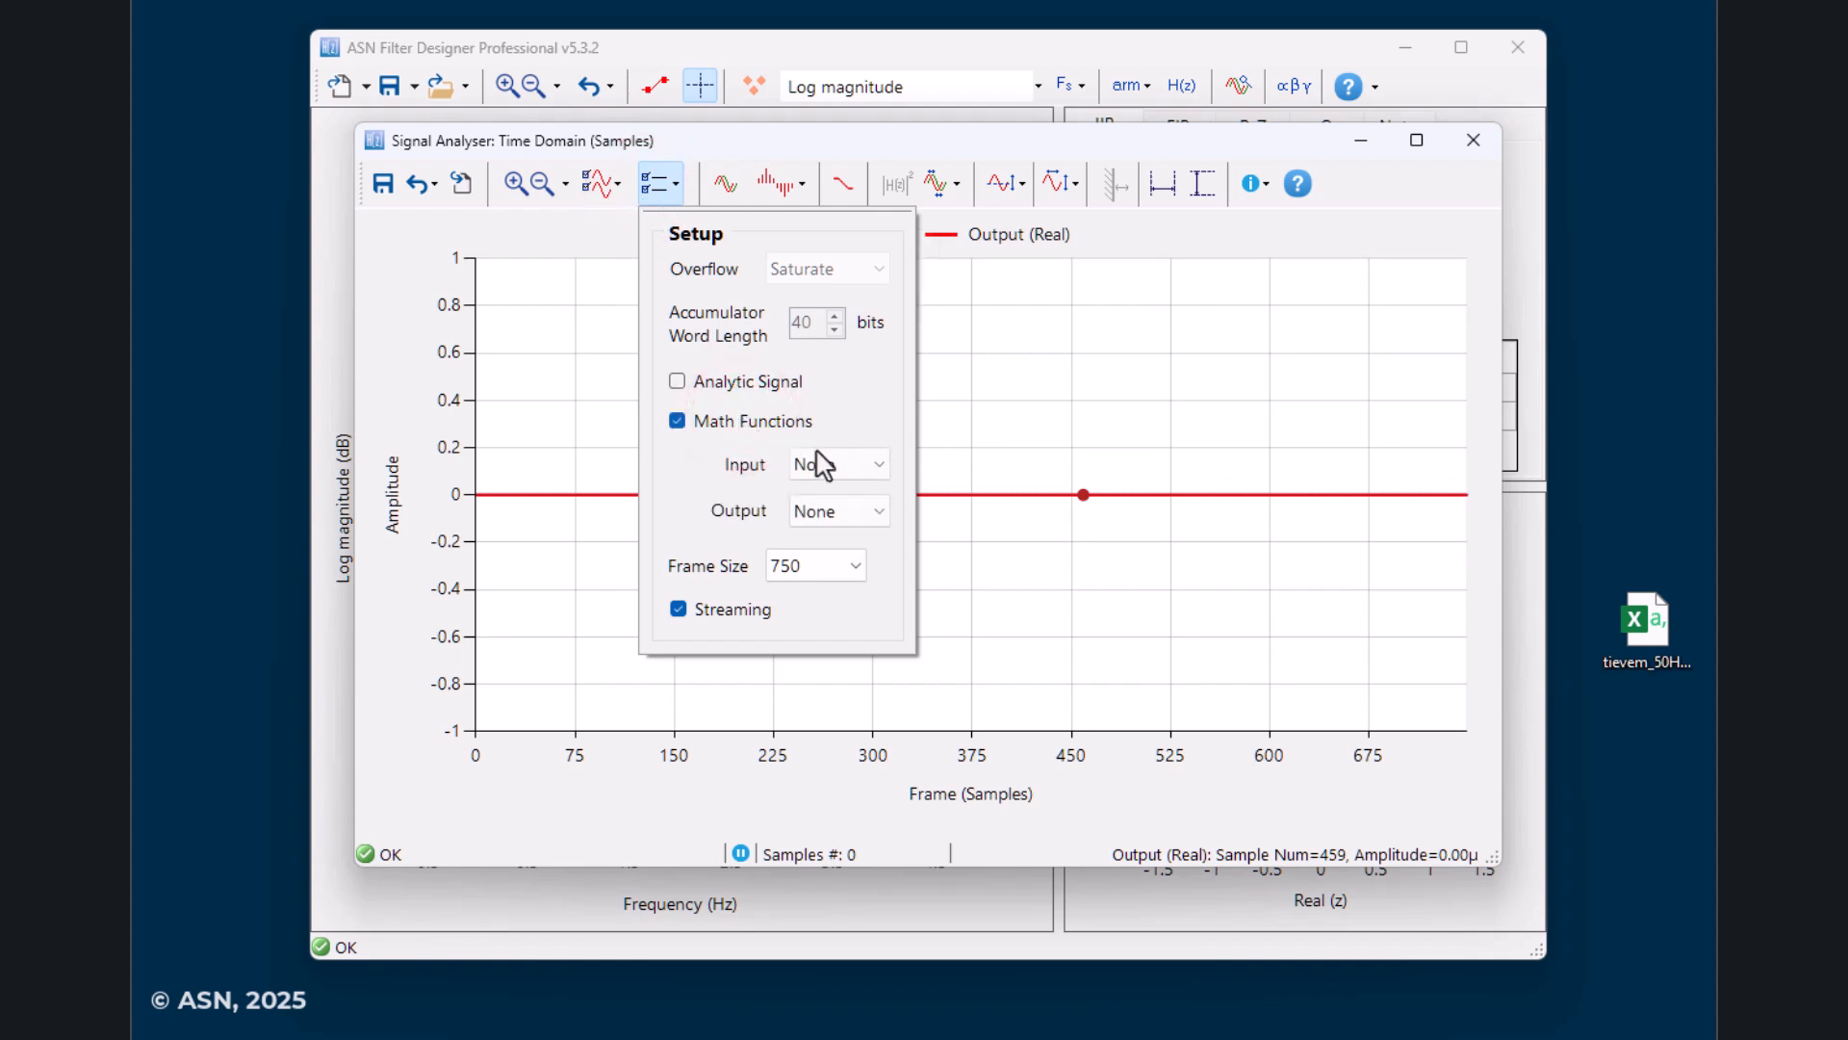
{"action": "left_click", "coordinate": [870, 511]}
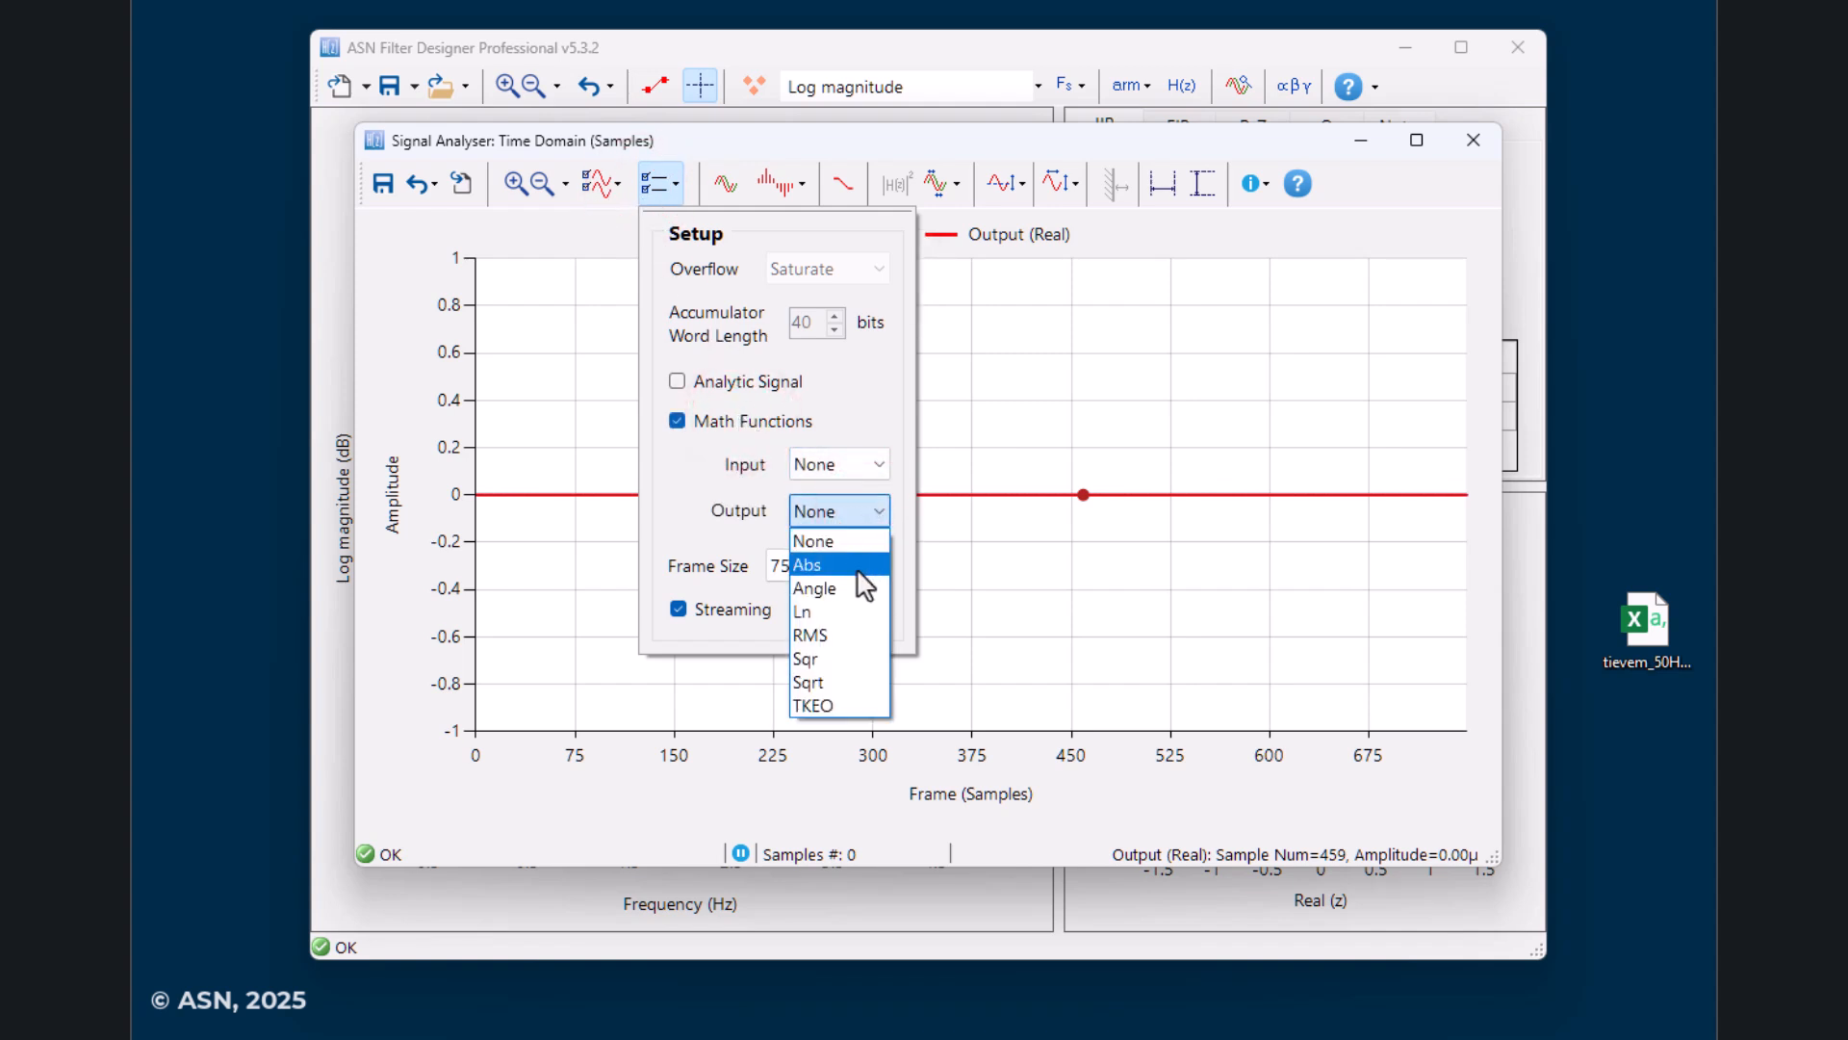
{"action": "left_click", "coordinate": [860, 588]}
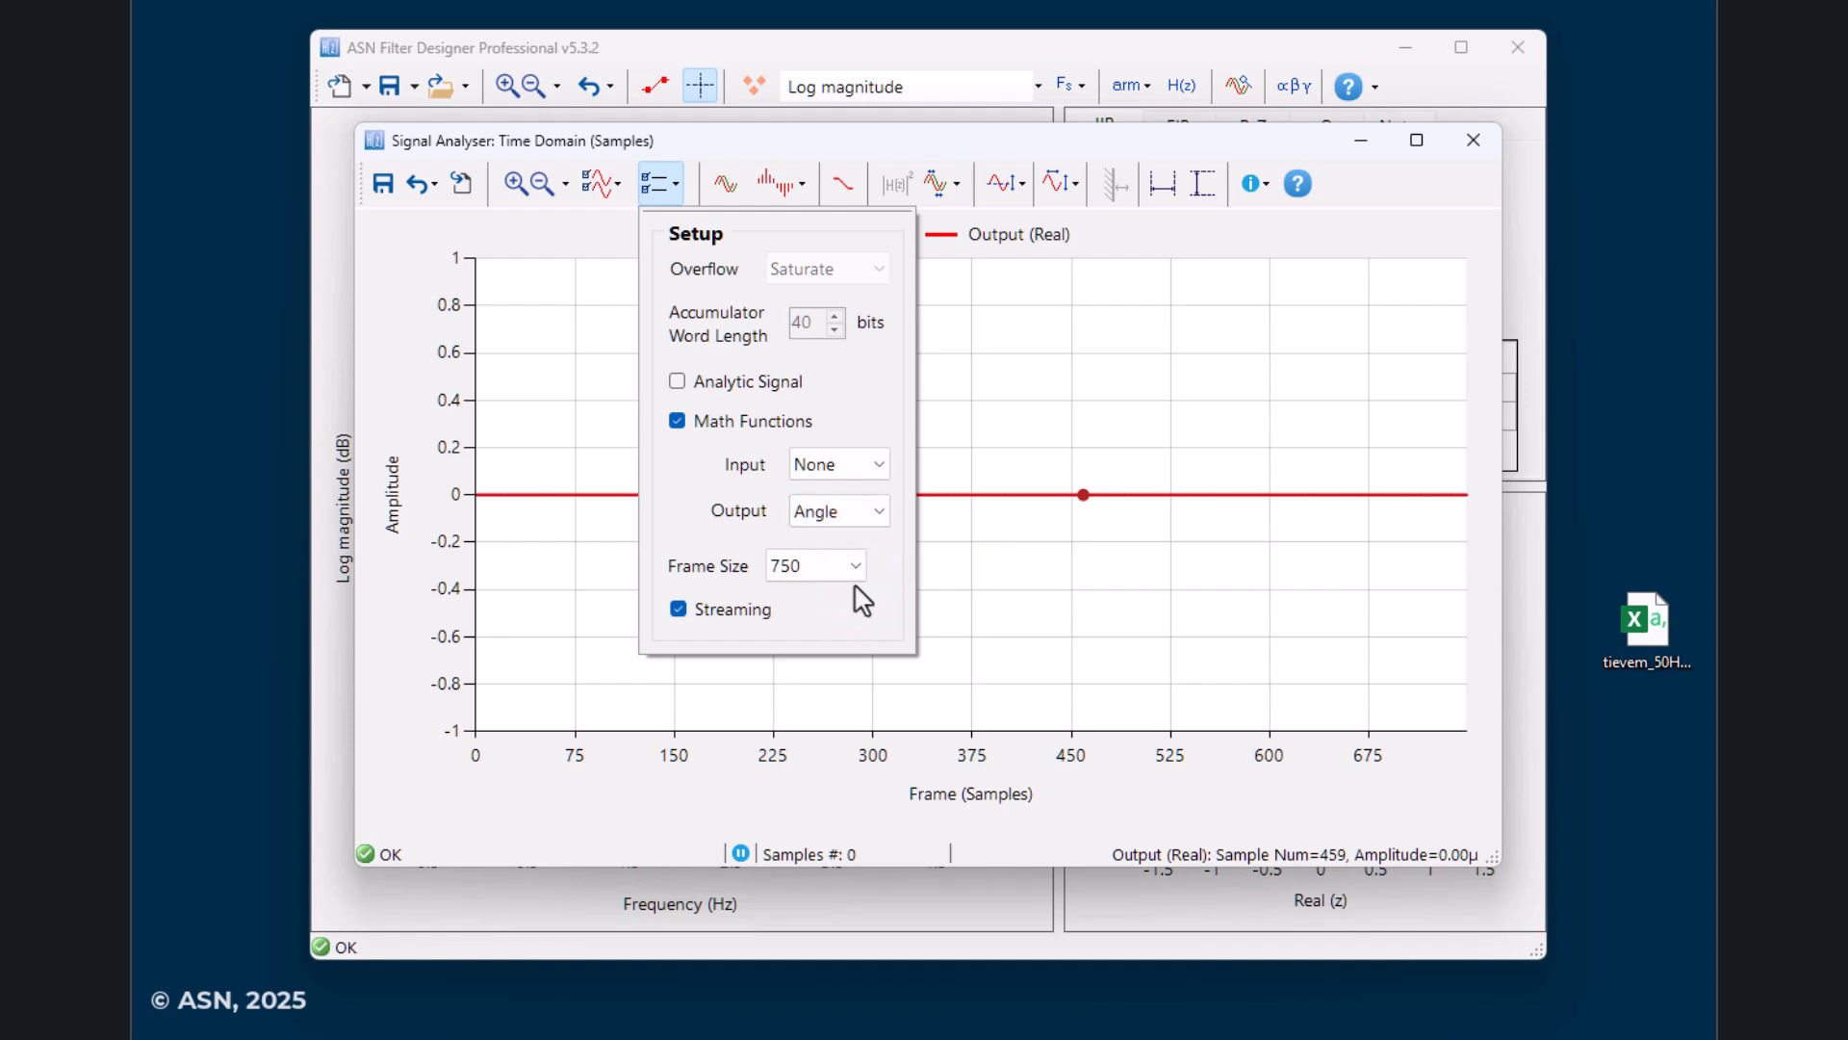
{"action": "left_click", "coordinate": [825, 572]}
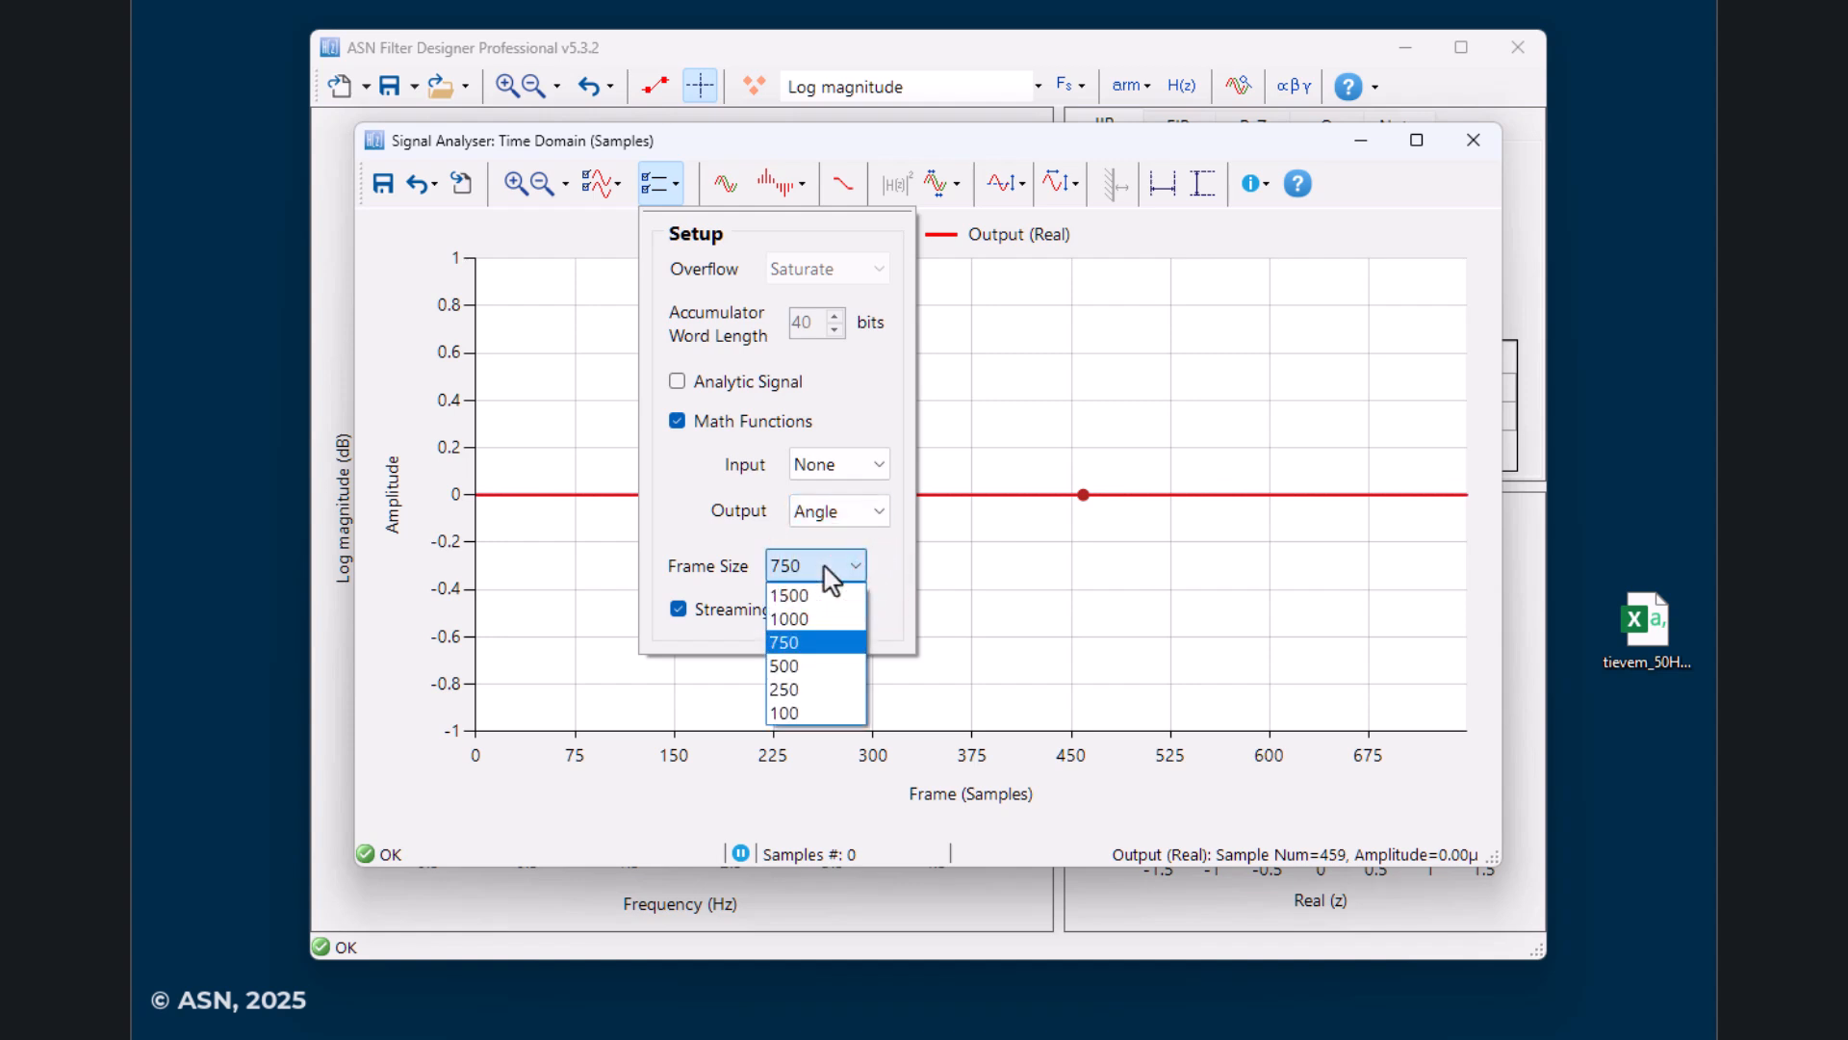
{"action": "left_click", "coordinate": [791, 666]}
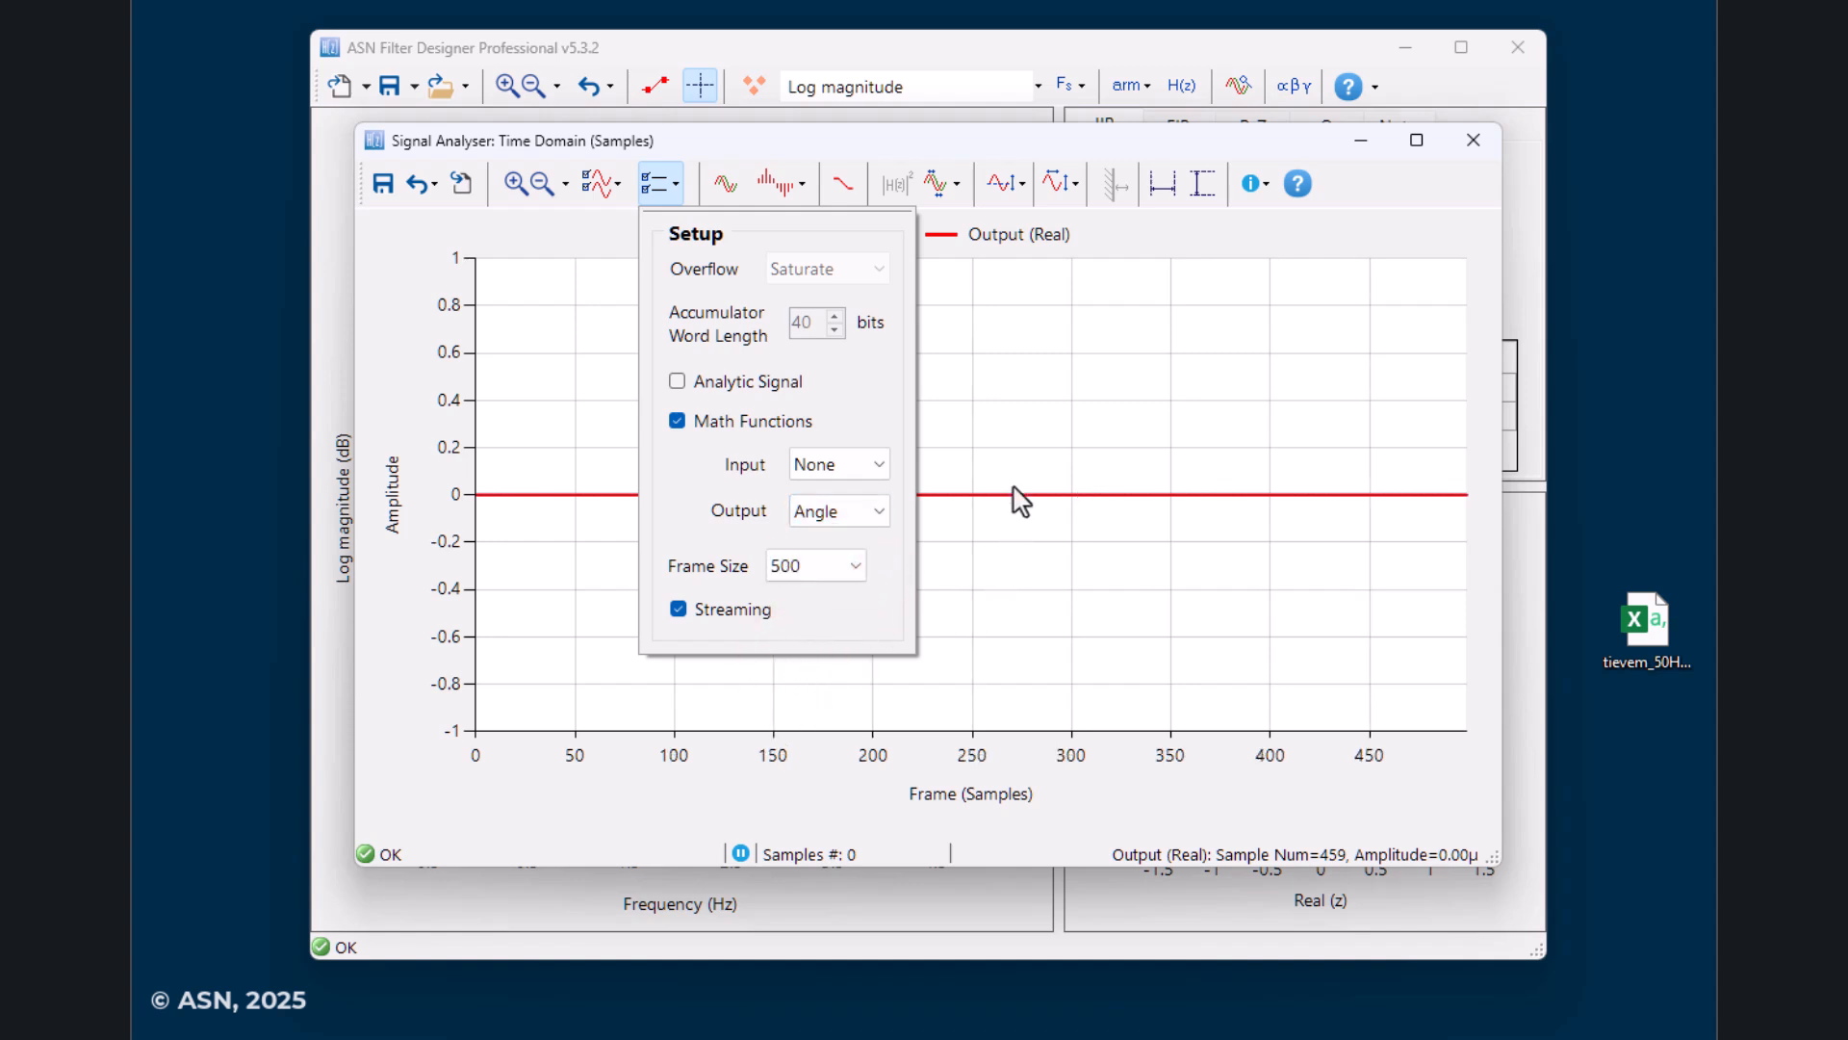
{"action": "left_click", "coordinate": [1015, 447]}
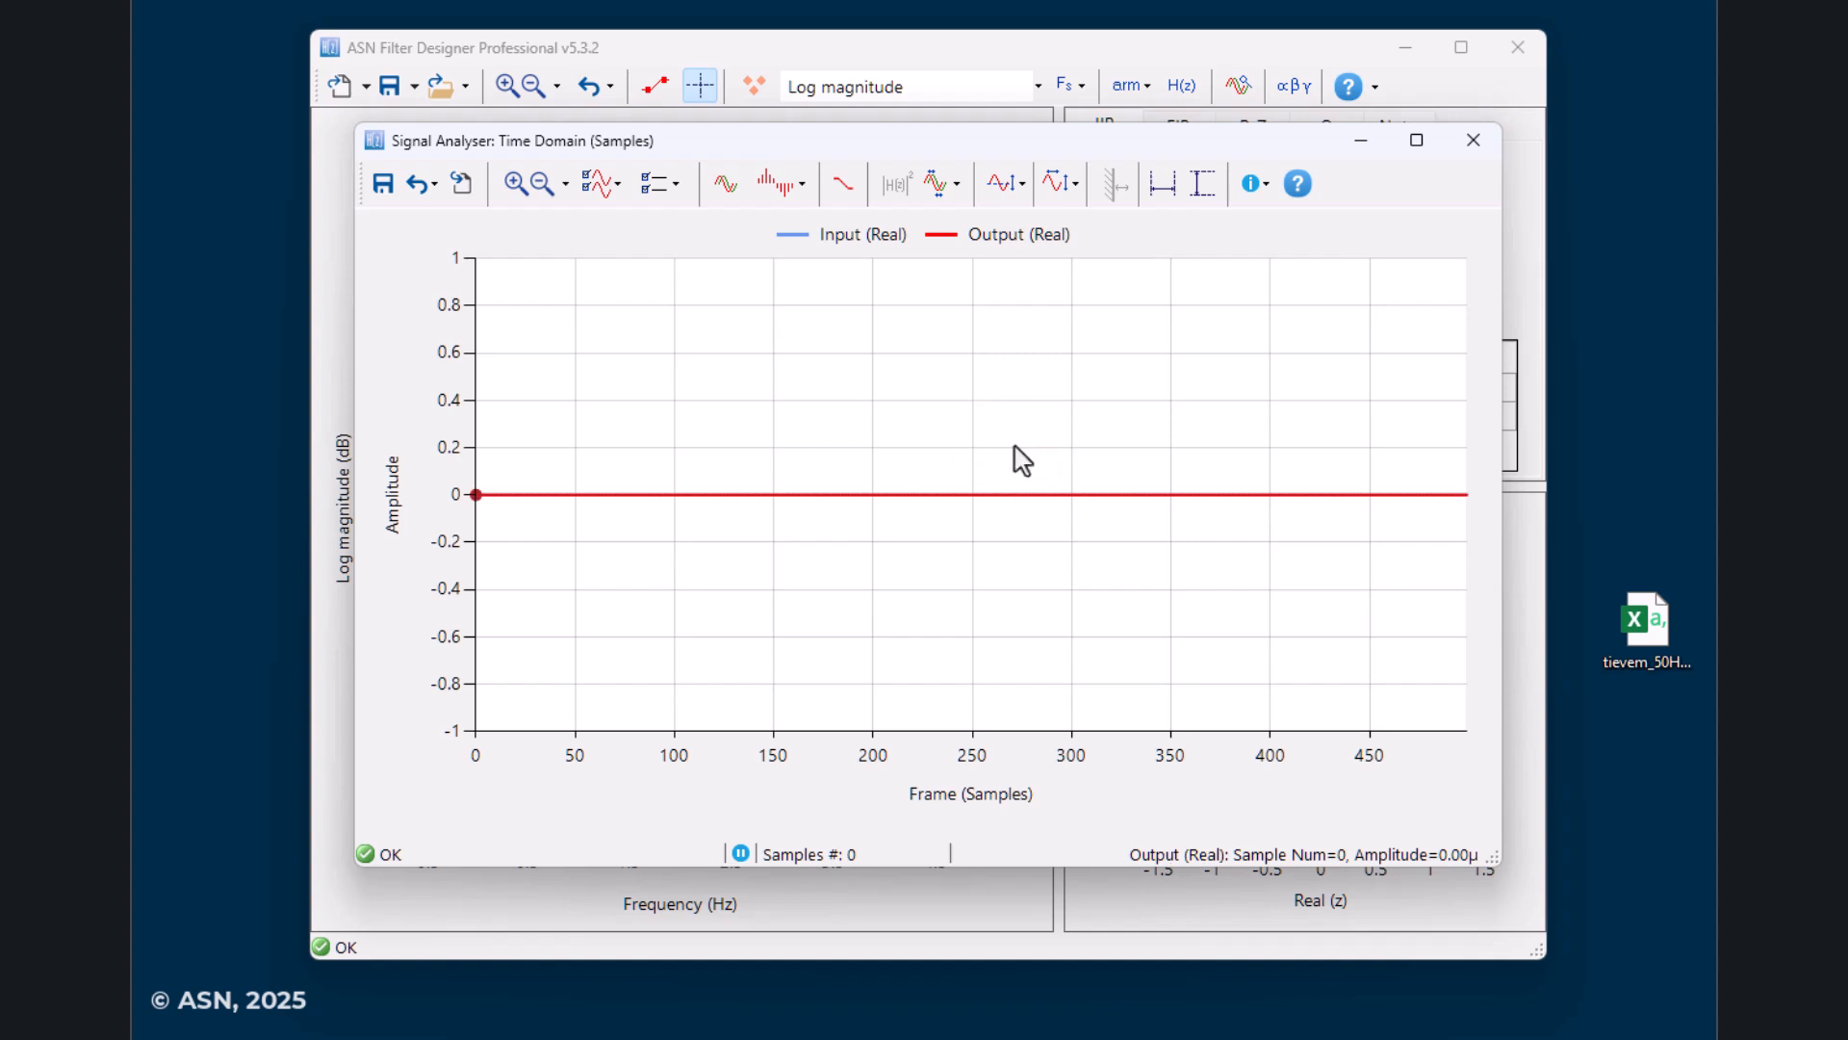
Enable time-domain data analysis on Output (Real) using Frequency (Zero crossings), with symmetrical zero-crossing limits of 2.00
{"action": "left_click", "coordinate": [1059, 187]}
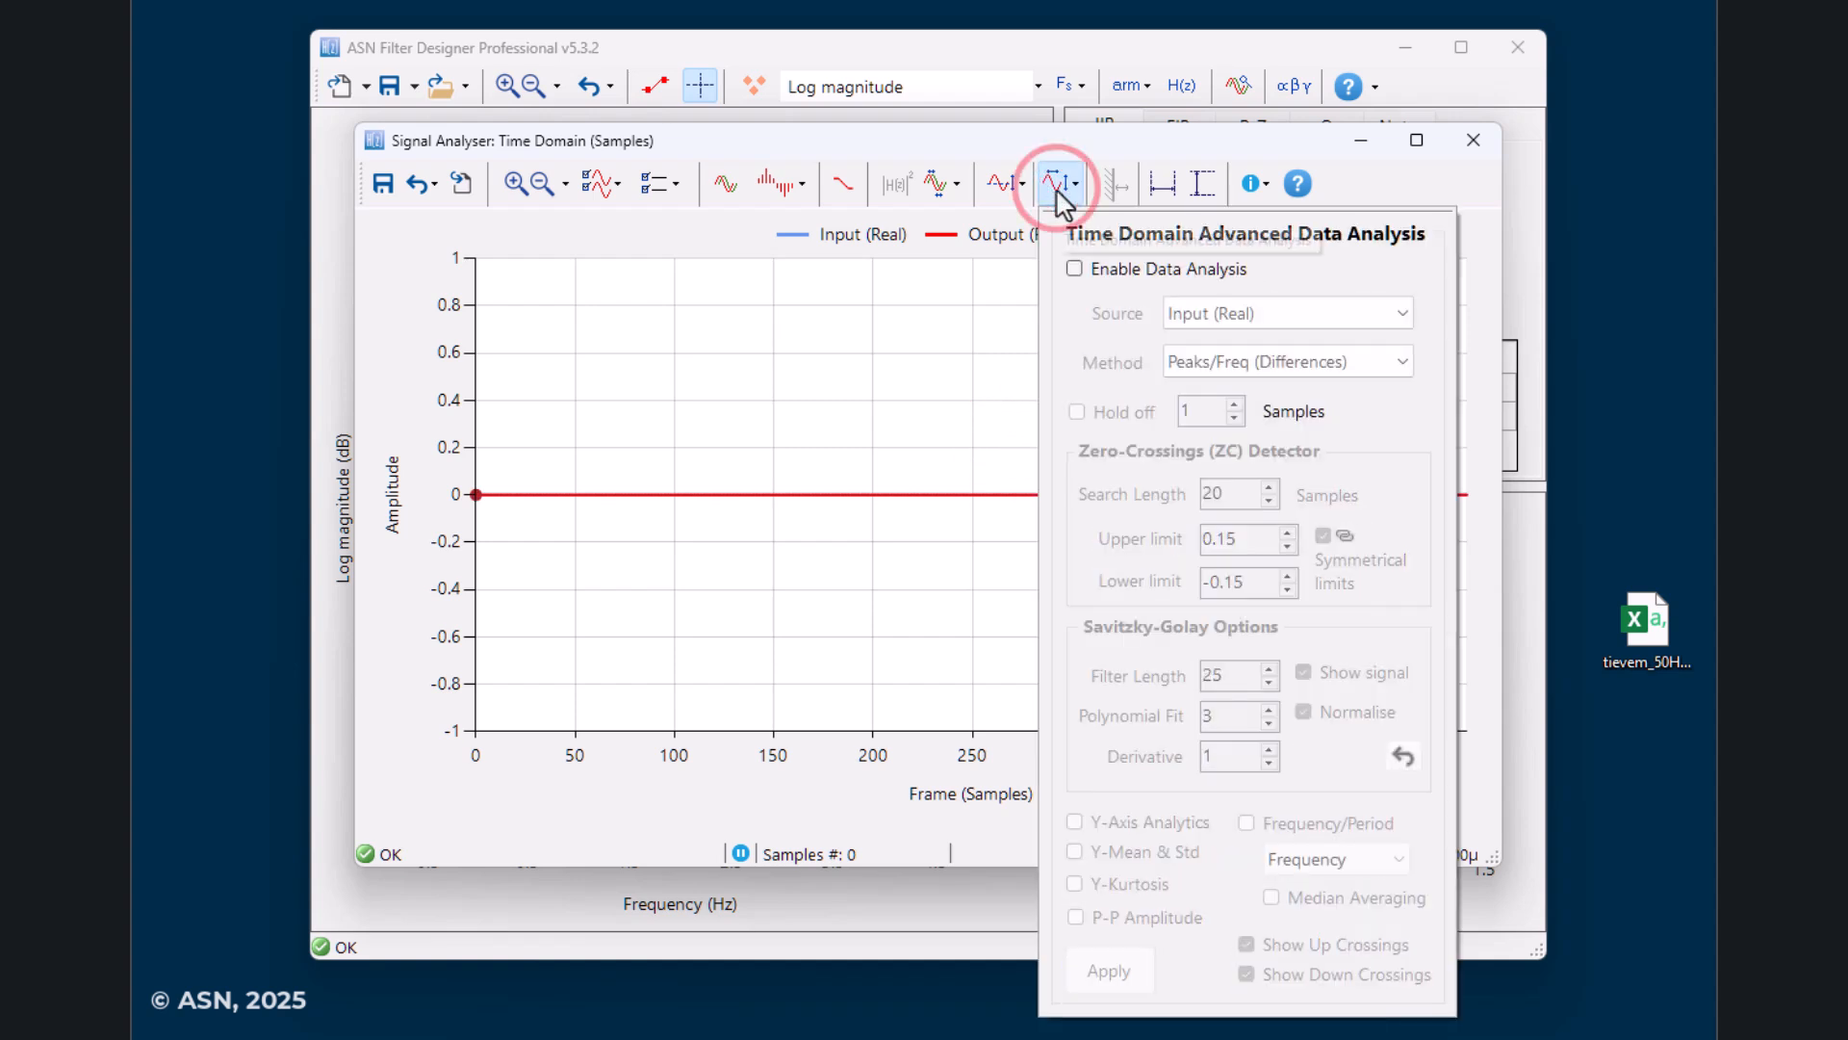
{"action": "left_click", "coordinate": [1097, 269]}
{"action": "left_click", "coordinate": [1244, 320]}
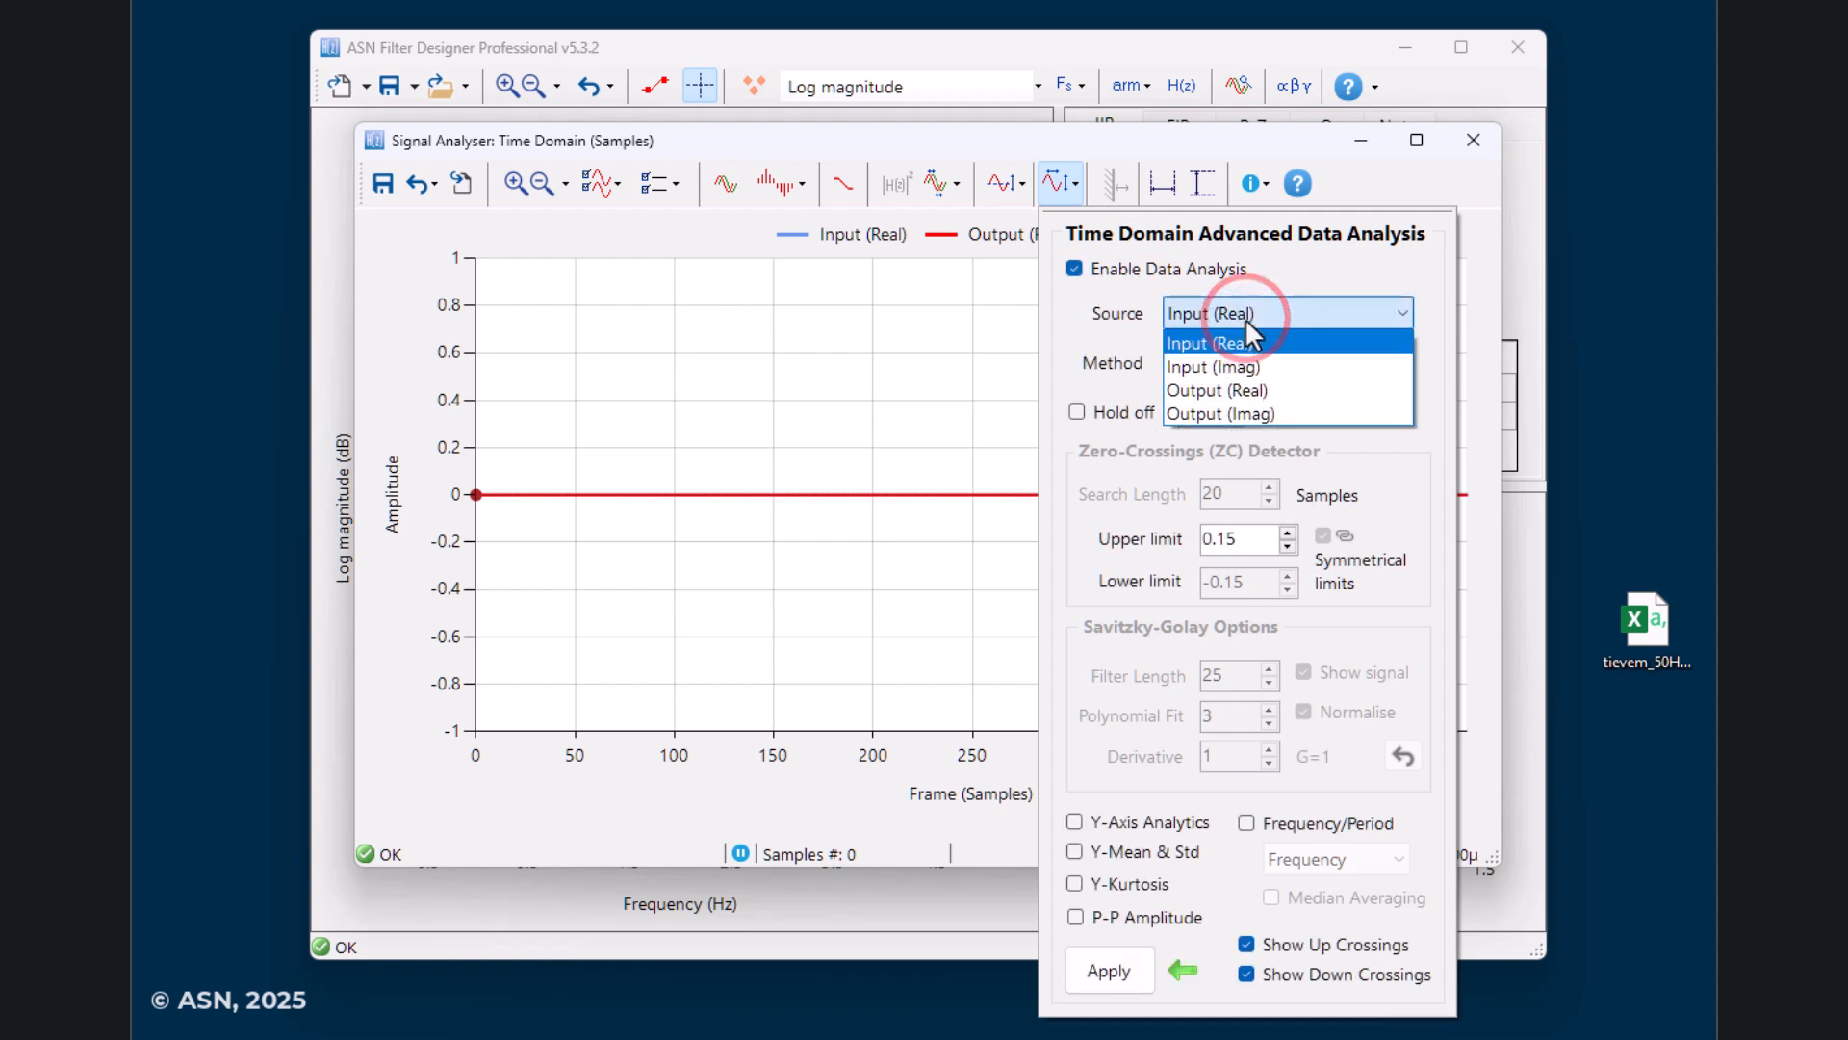
{"action": "left_click", "coordinate": [1245, 390]}
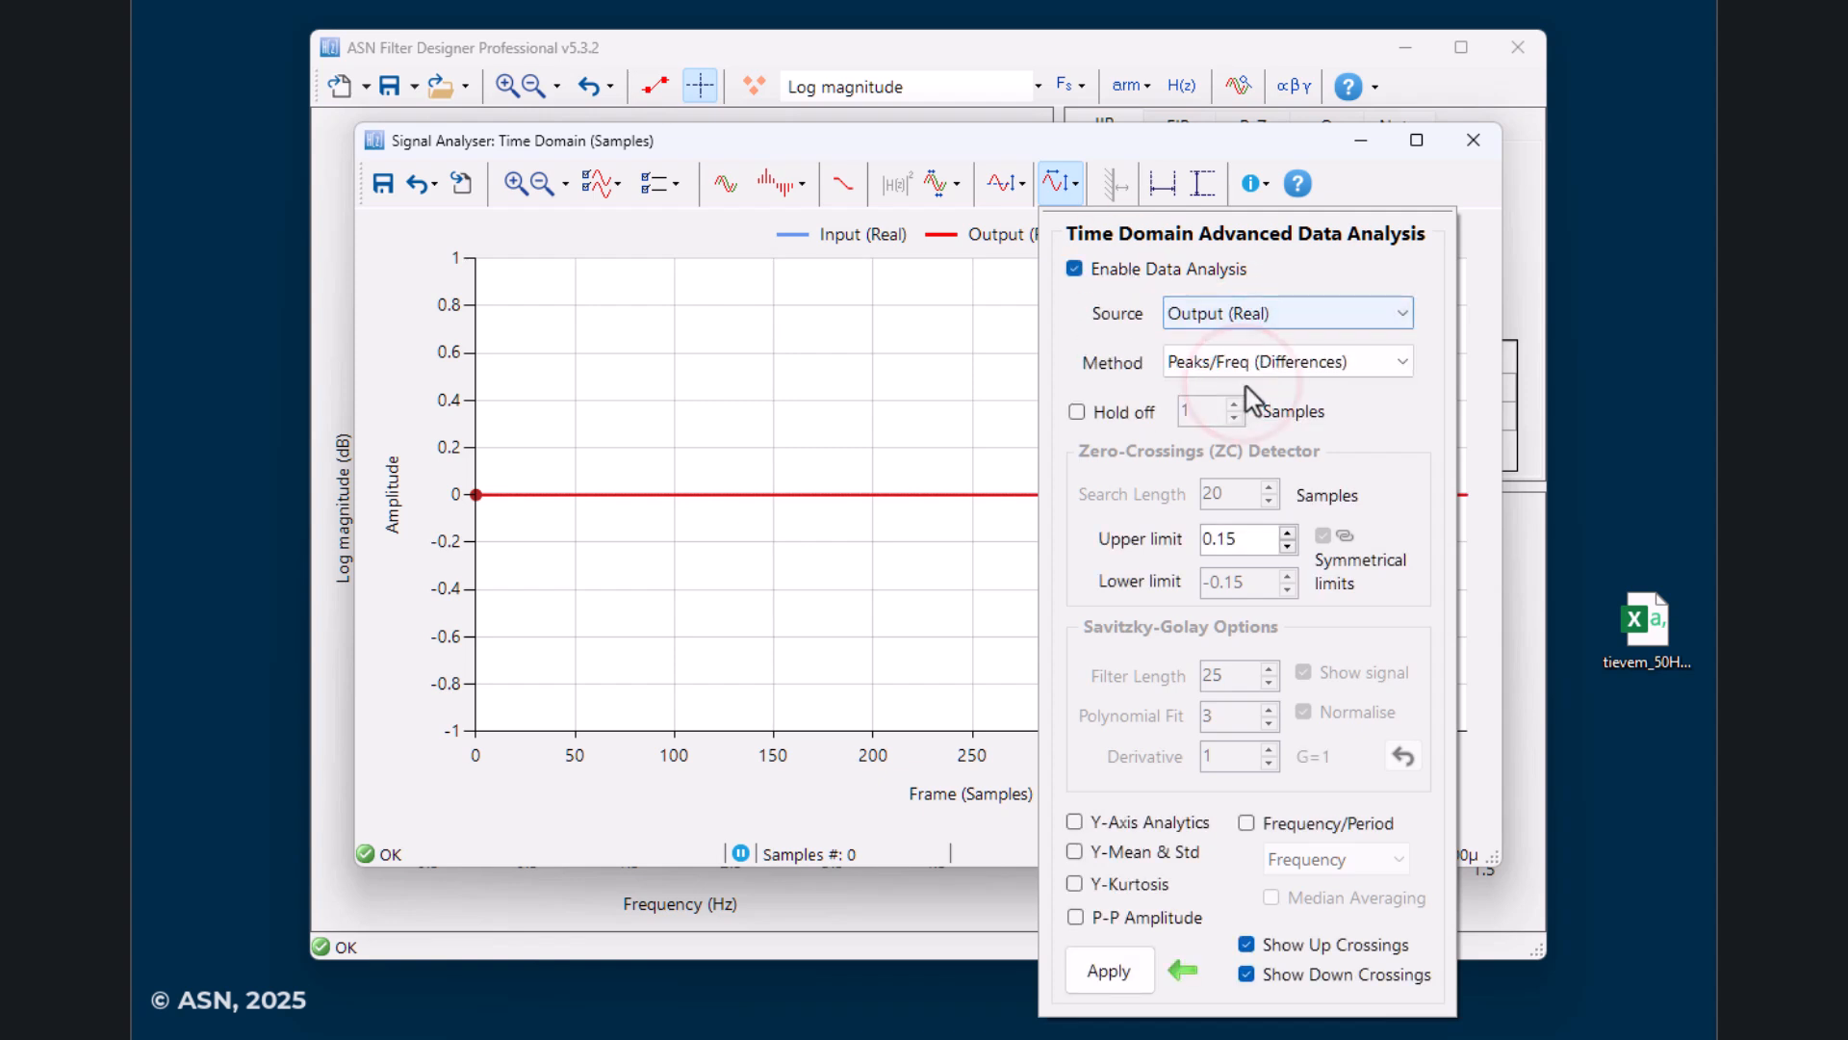
{"action": "left_click", "coordinate": [1286, 363]}
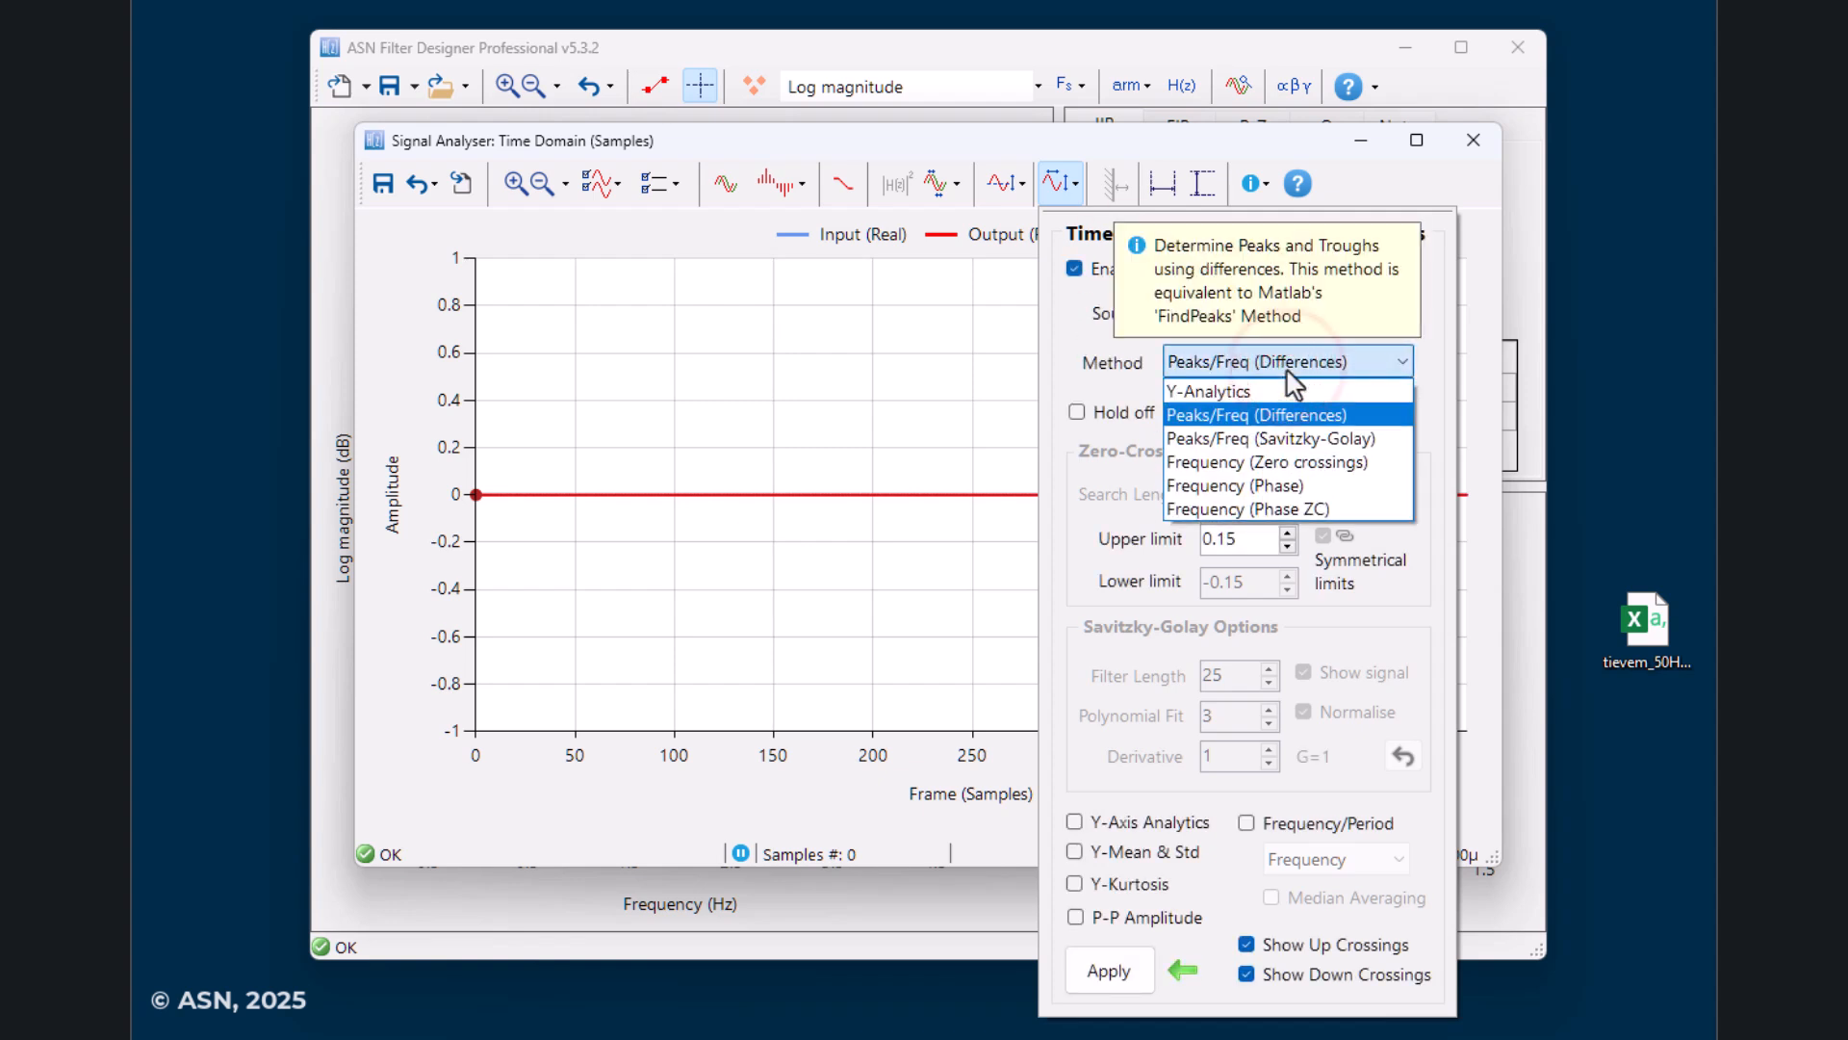
{"action": "left_click", "coordinate": [1289, 462]}
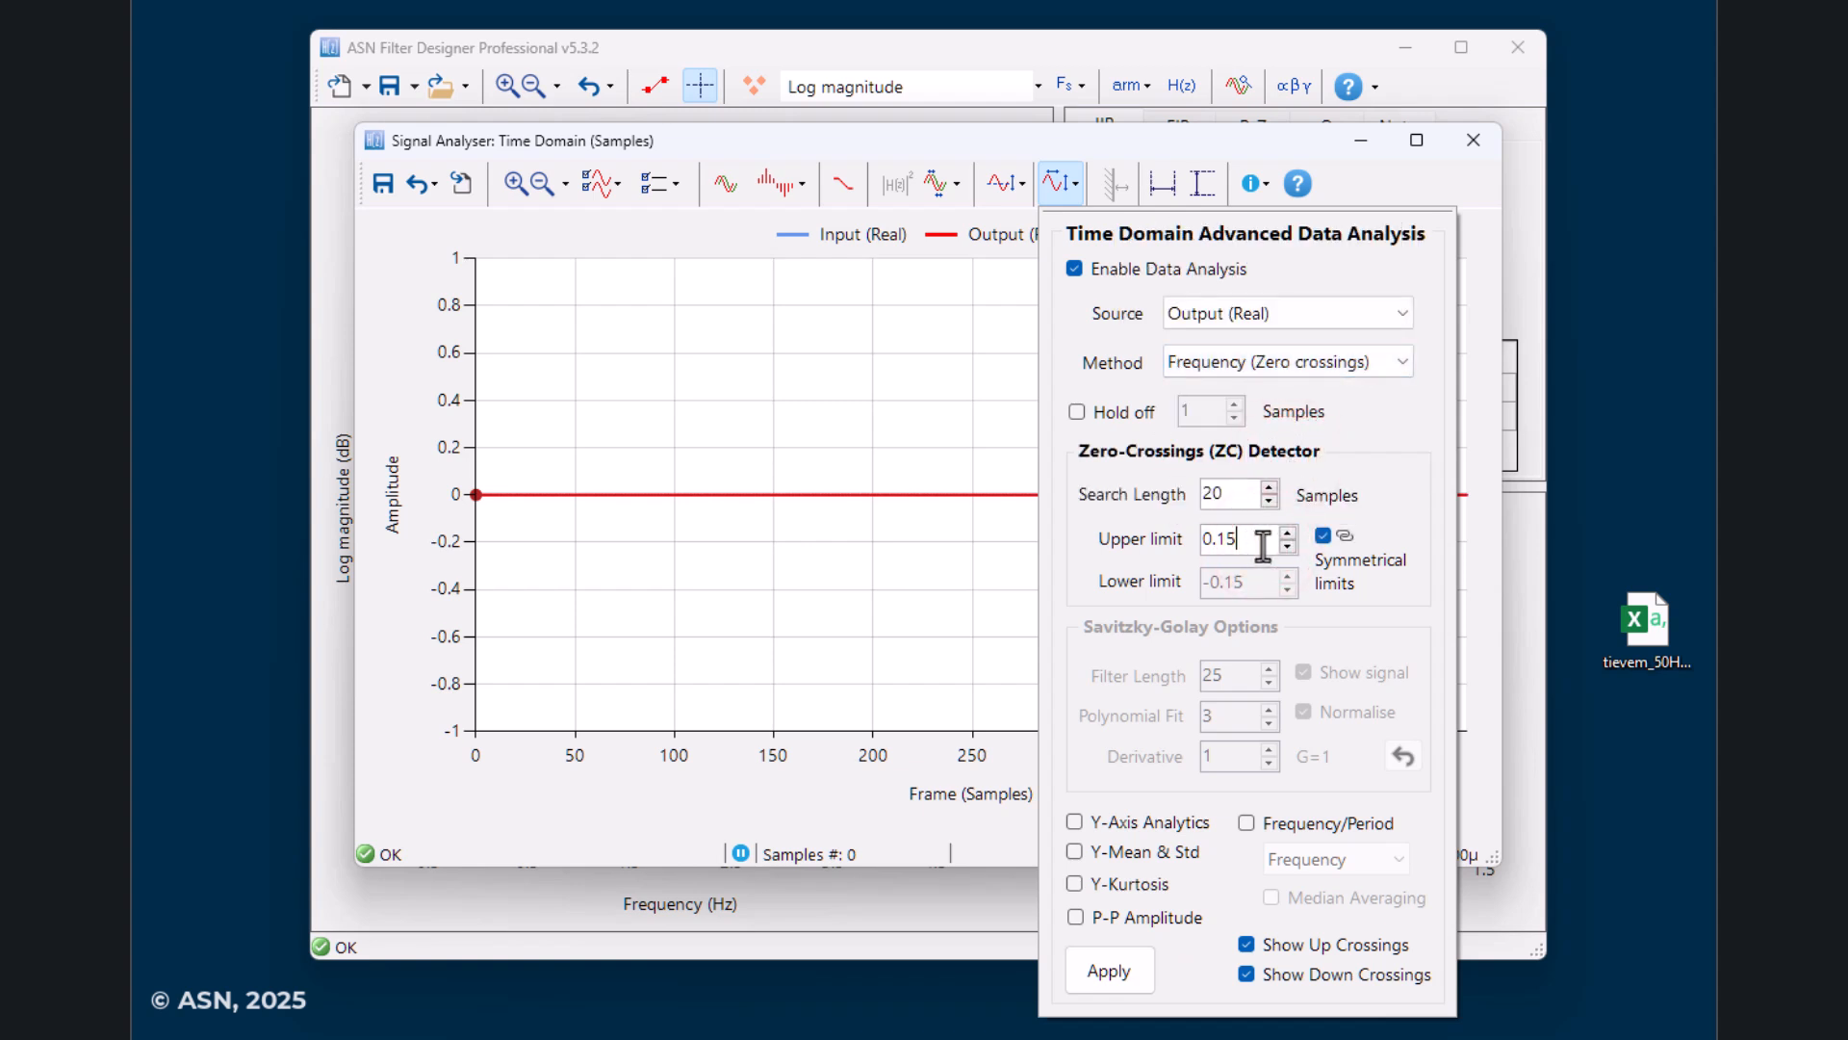
{"action": "left_click_drag", "start_coordinate": [1262, 539], "coordinate": [1206, 538]}
Enable the Frequency/Period readout as Biomedical with median averaging, turn off Show Up Crossings and apply the analysis settings
{"action": "left_click", "coordinate": [1309, 825]}
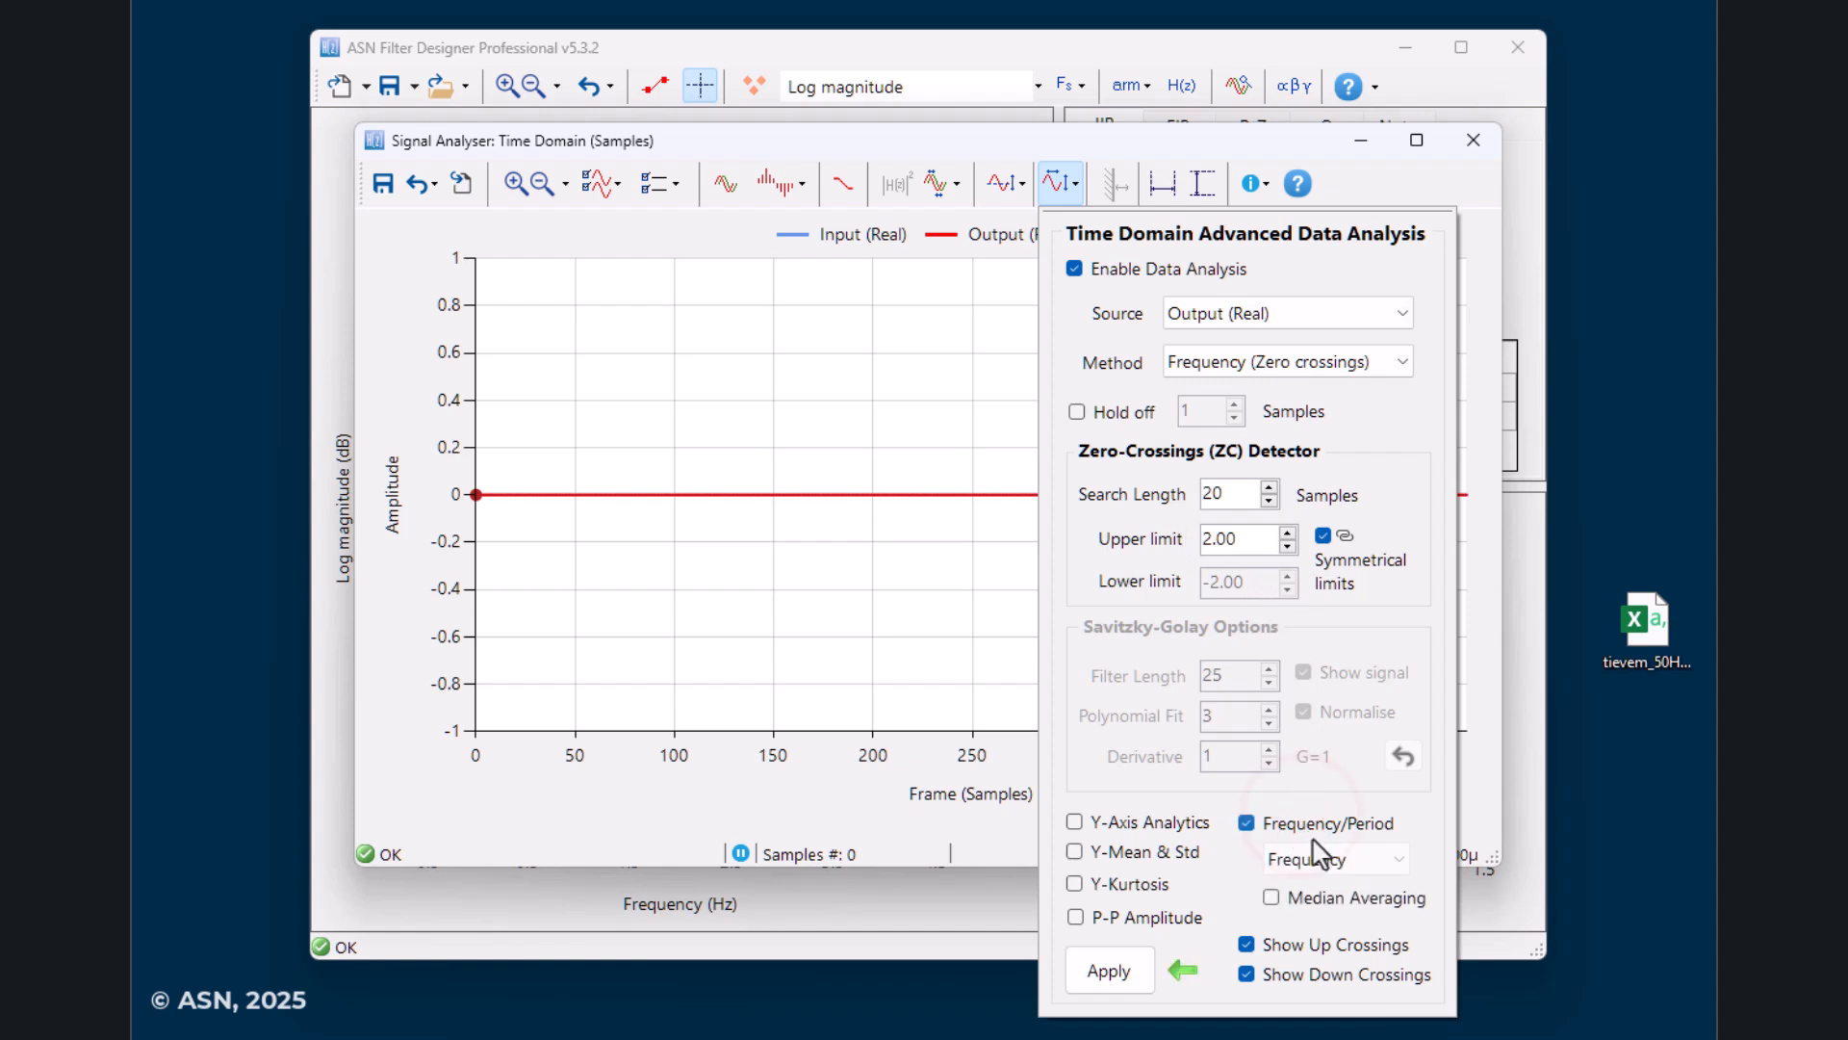
{"action": "left_click", "coordinate": [1318, 860]}
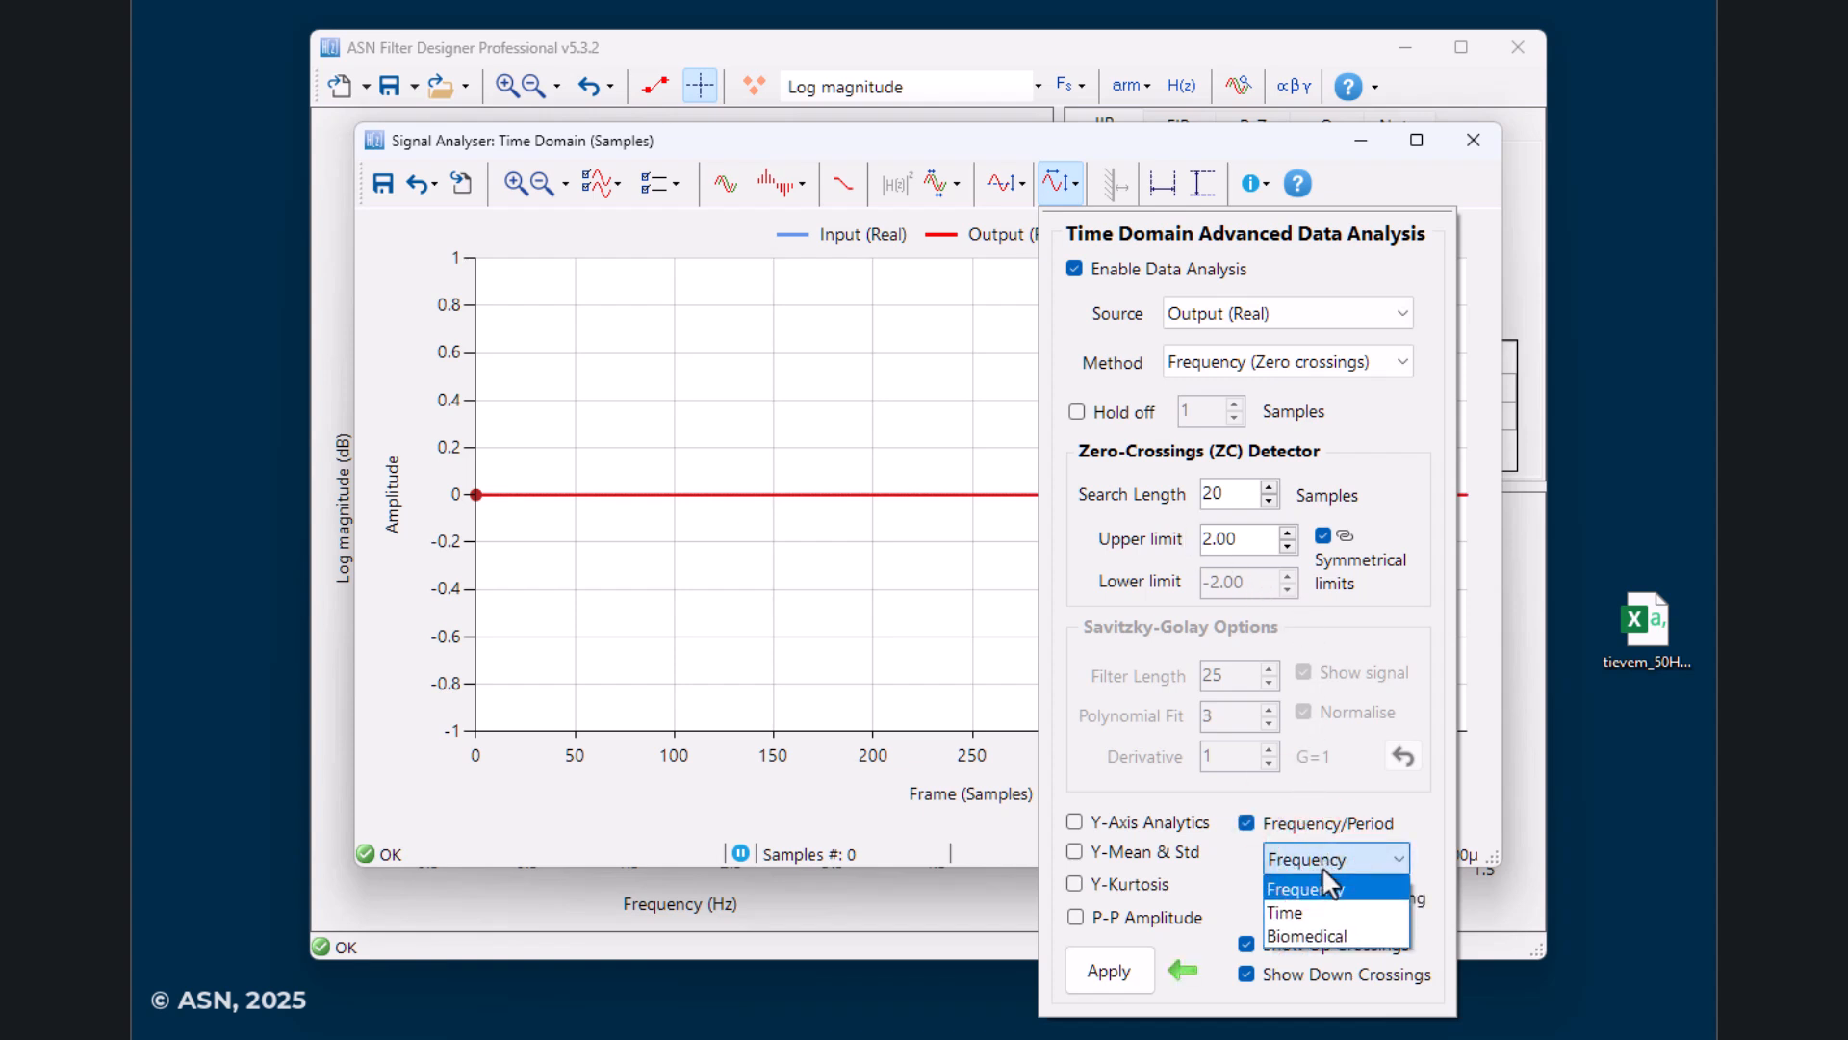
{"action": "left_click", "coordinate": [1326, 932]}
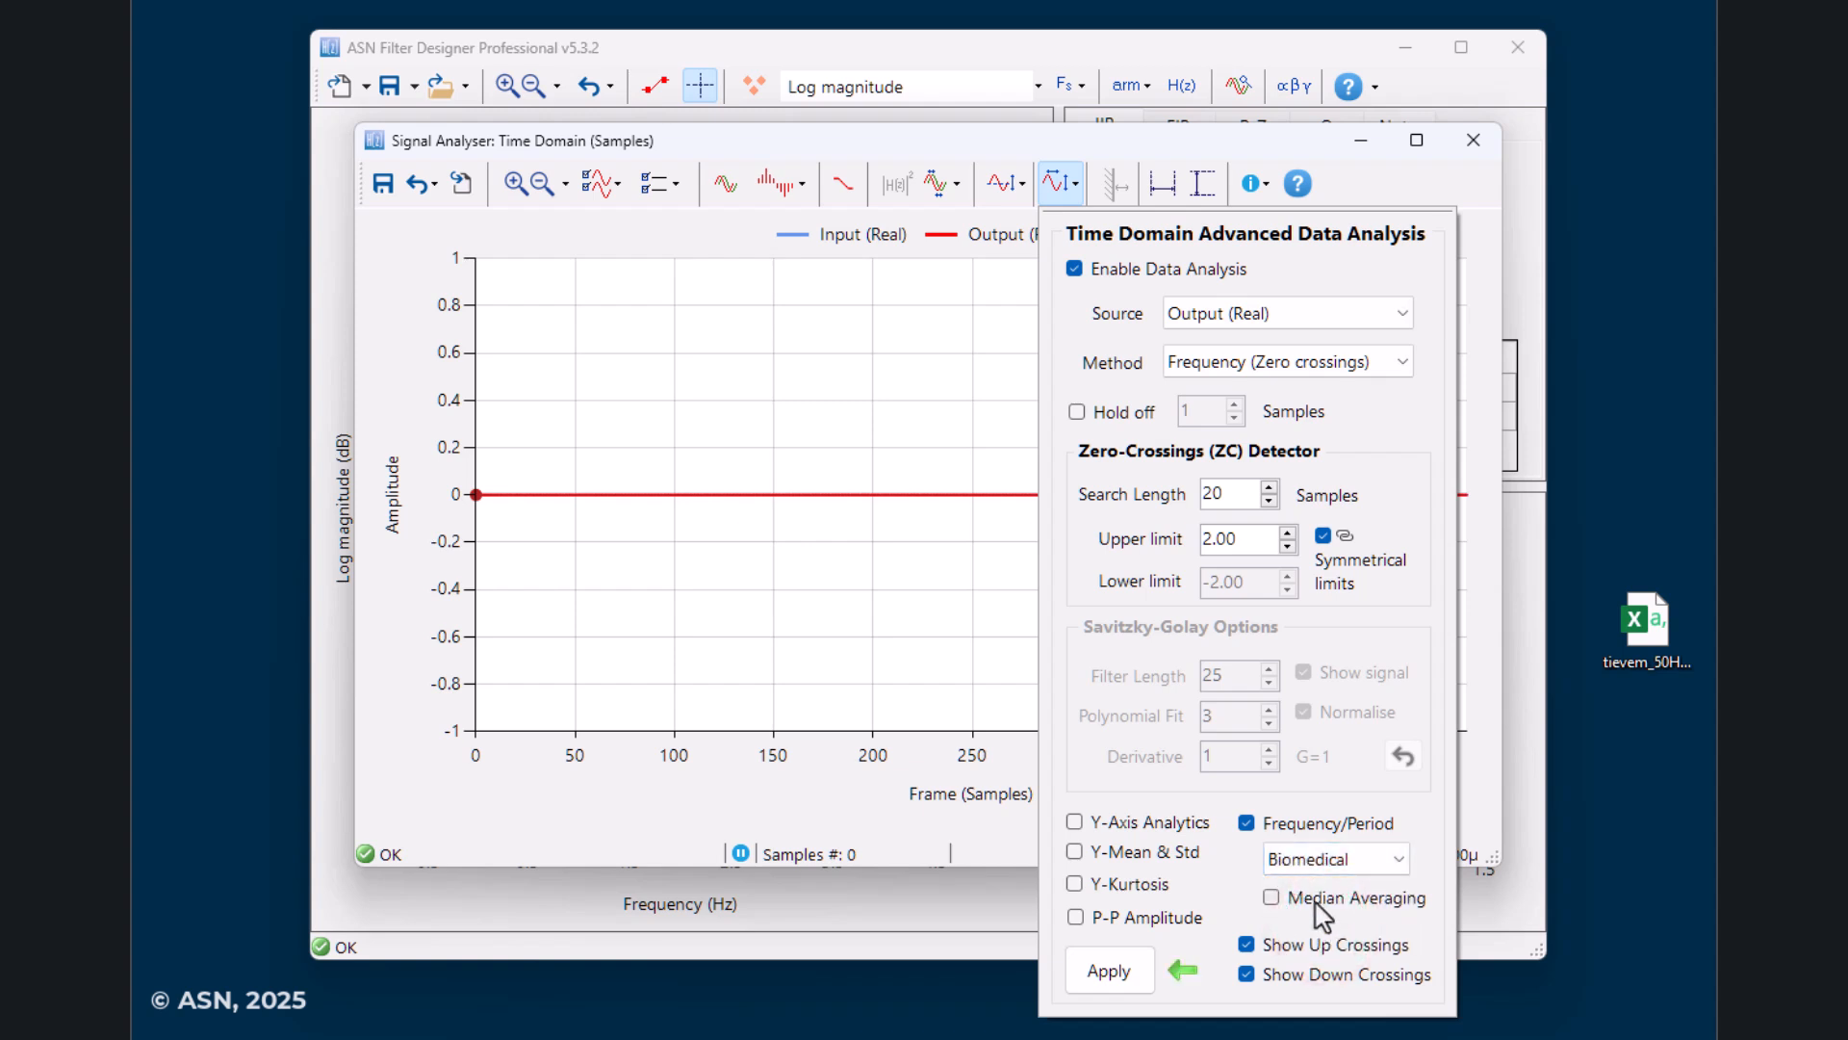
{"action": "left_click", "coordinate": [1317, 906]}
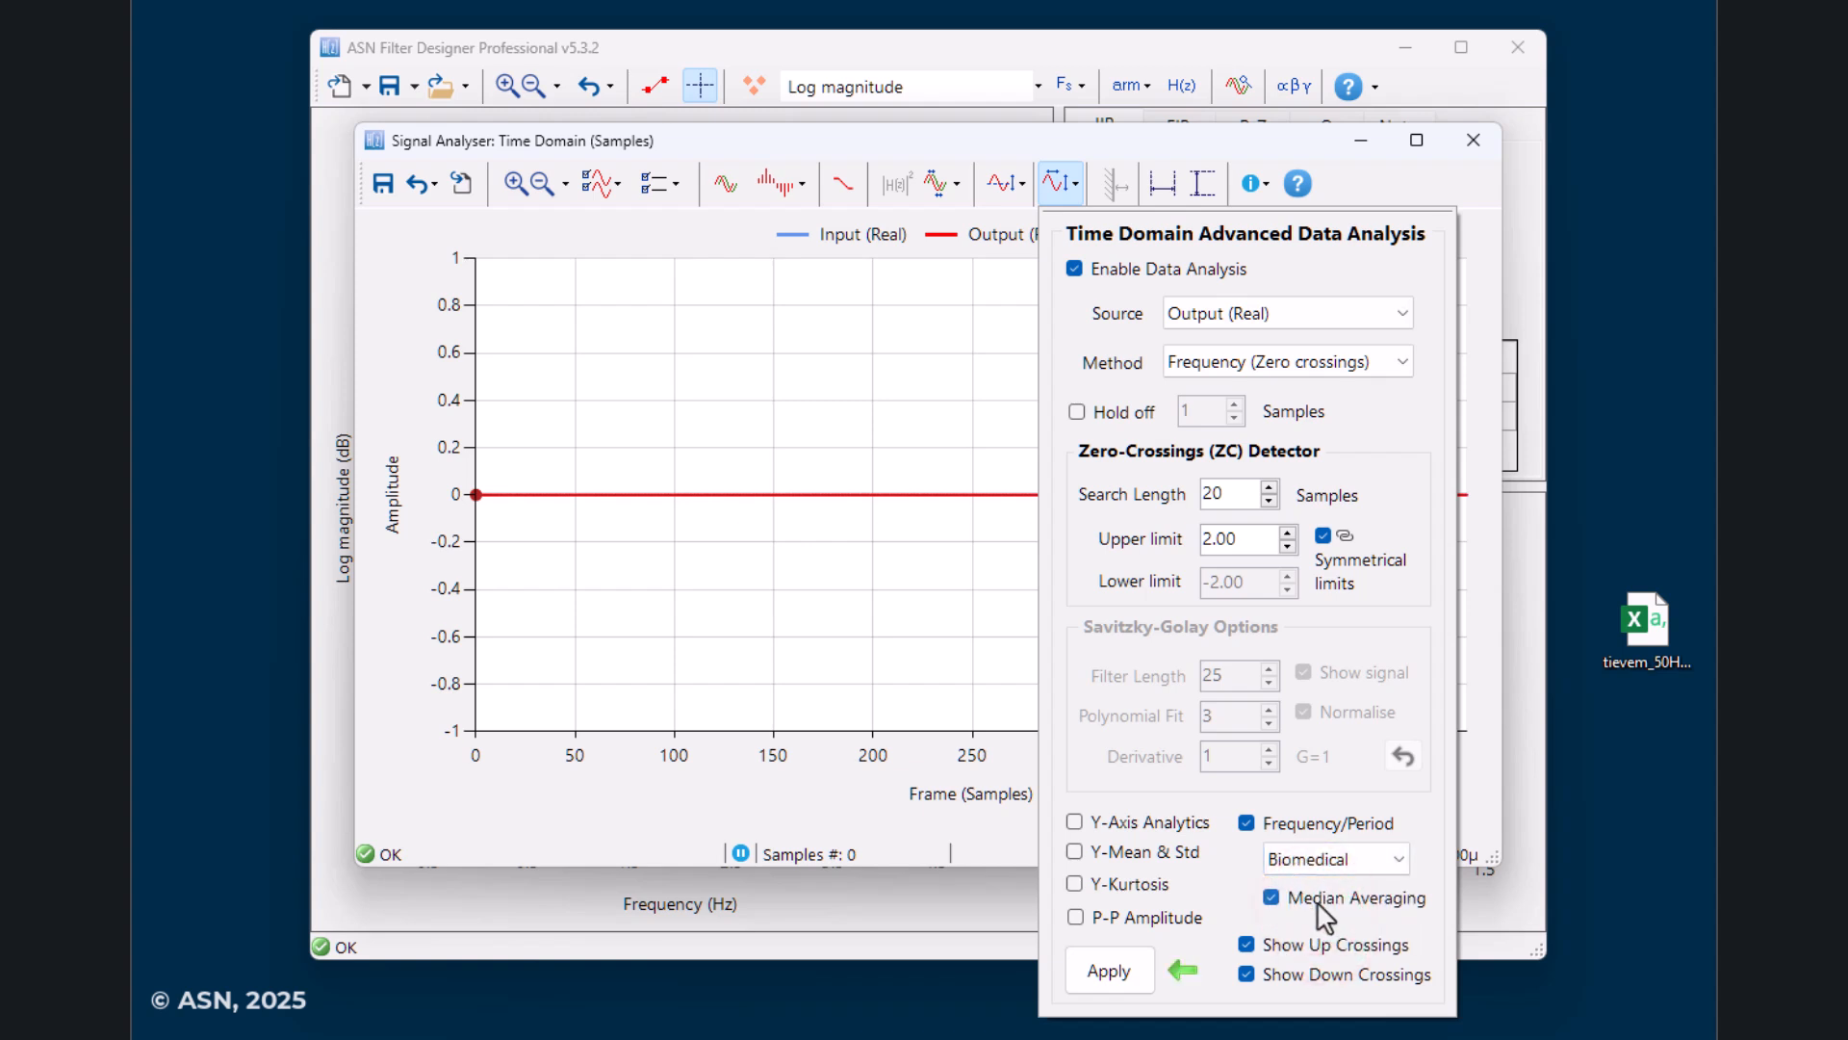
{"action": "left_click", "coordinate": [1286, 953]}
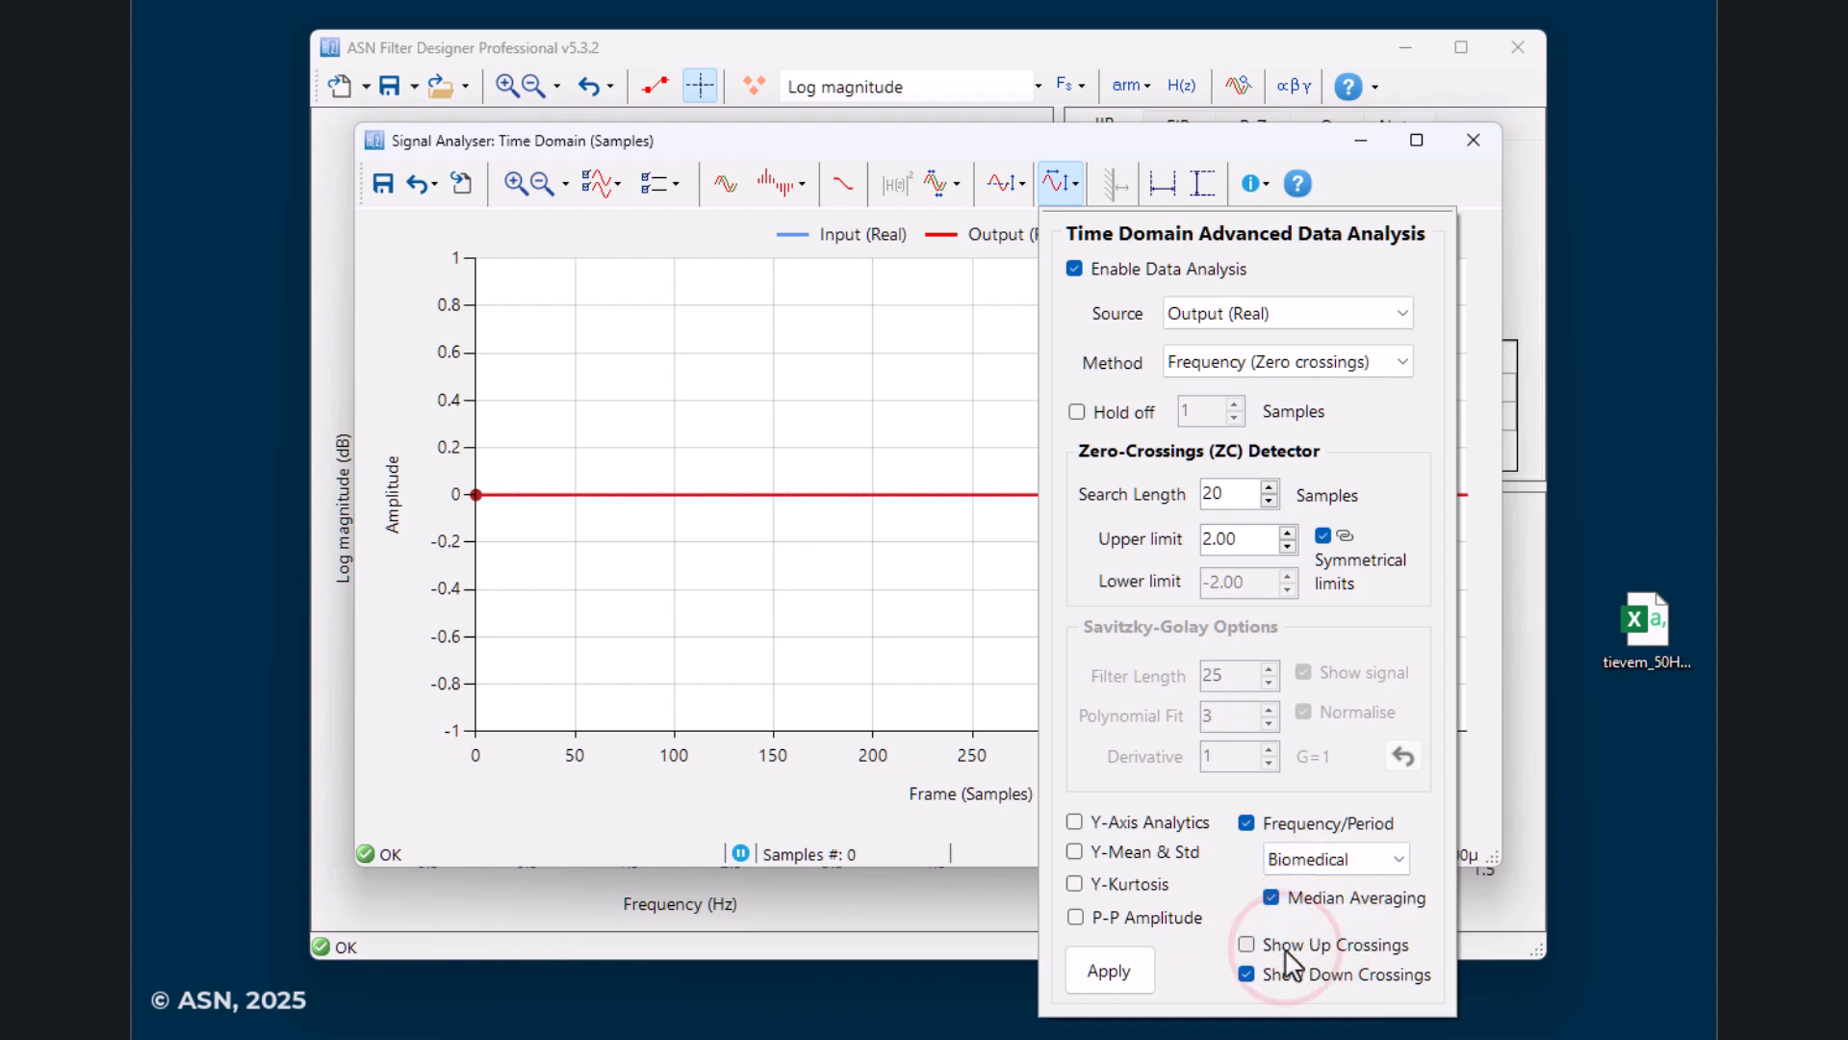
{"action": "left_click", "coordinate": [1134, 976]}
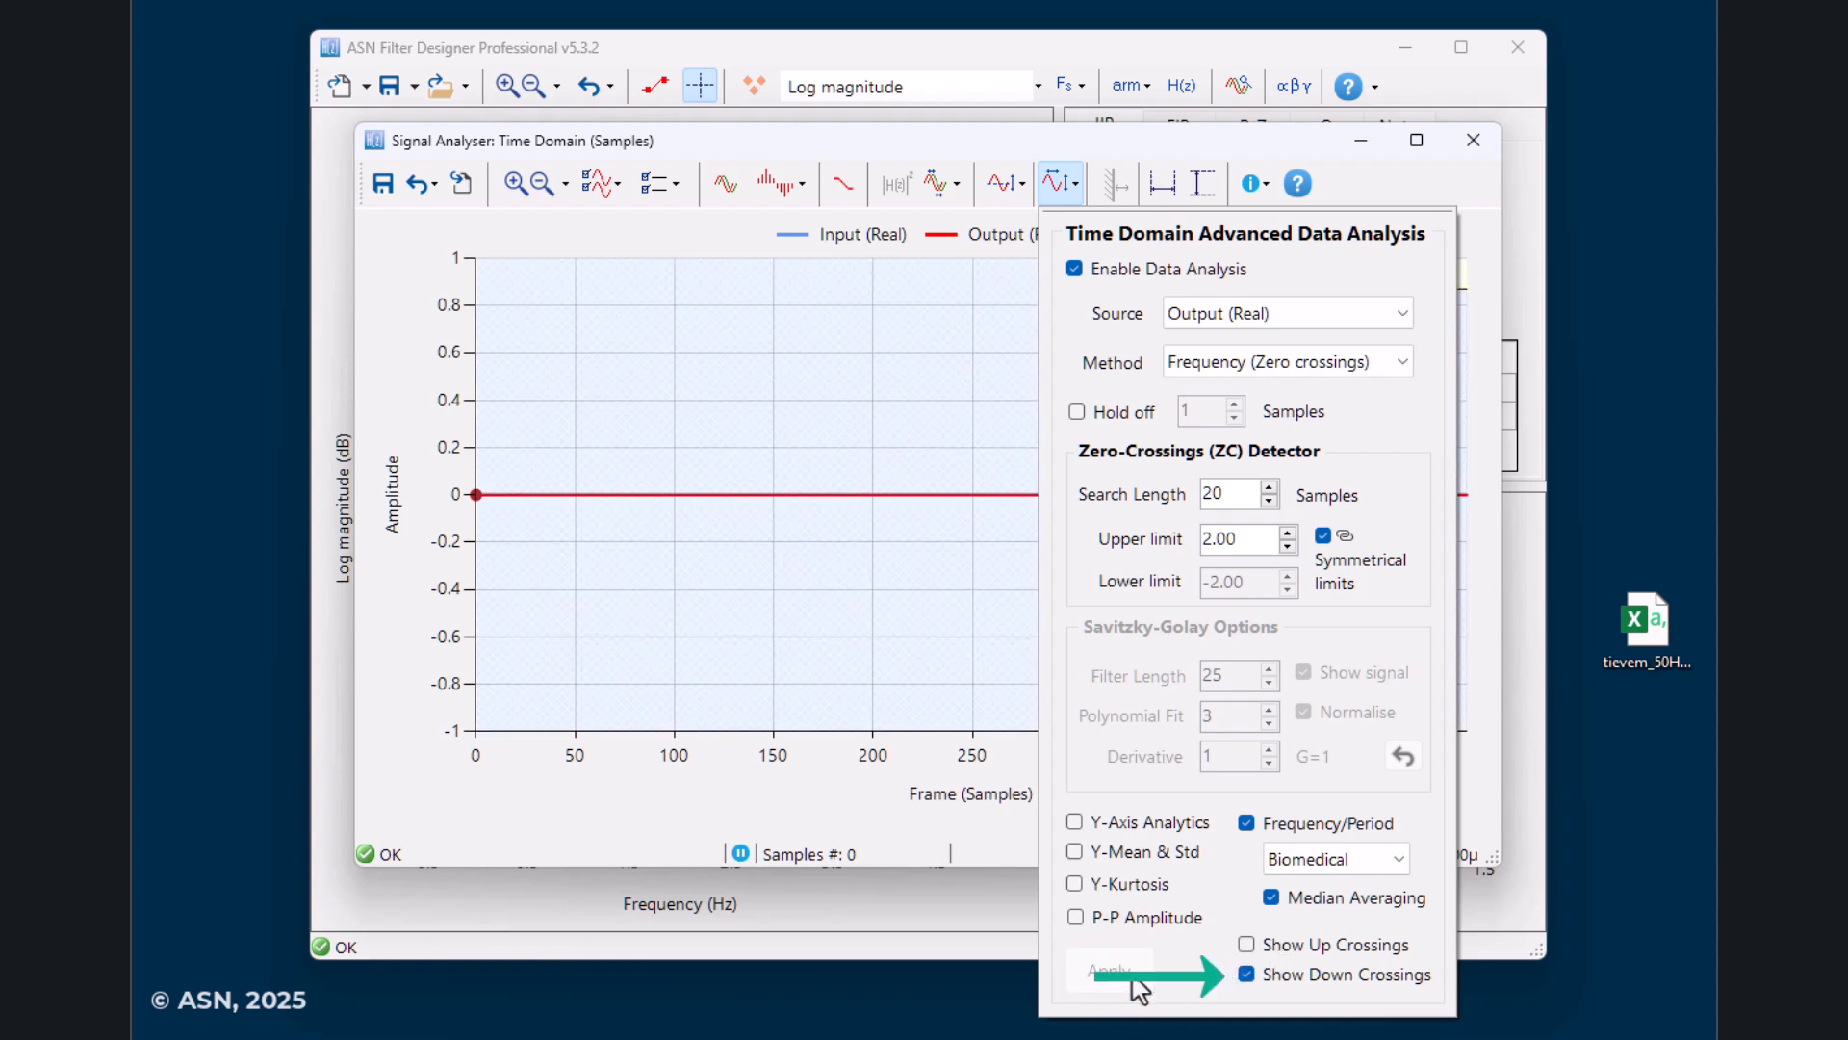
{"action": "left_click", "coordinate": [942, 634]}
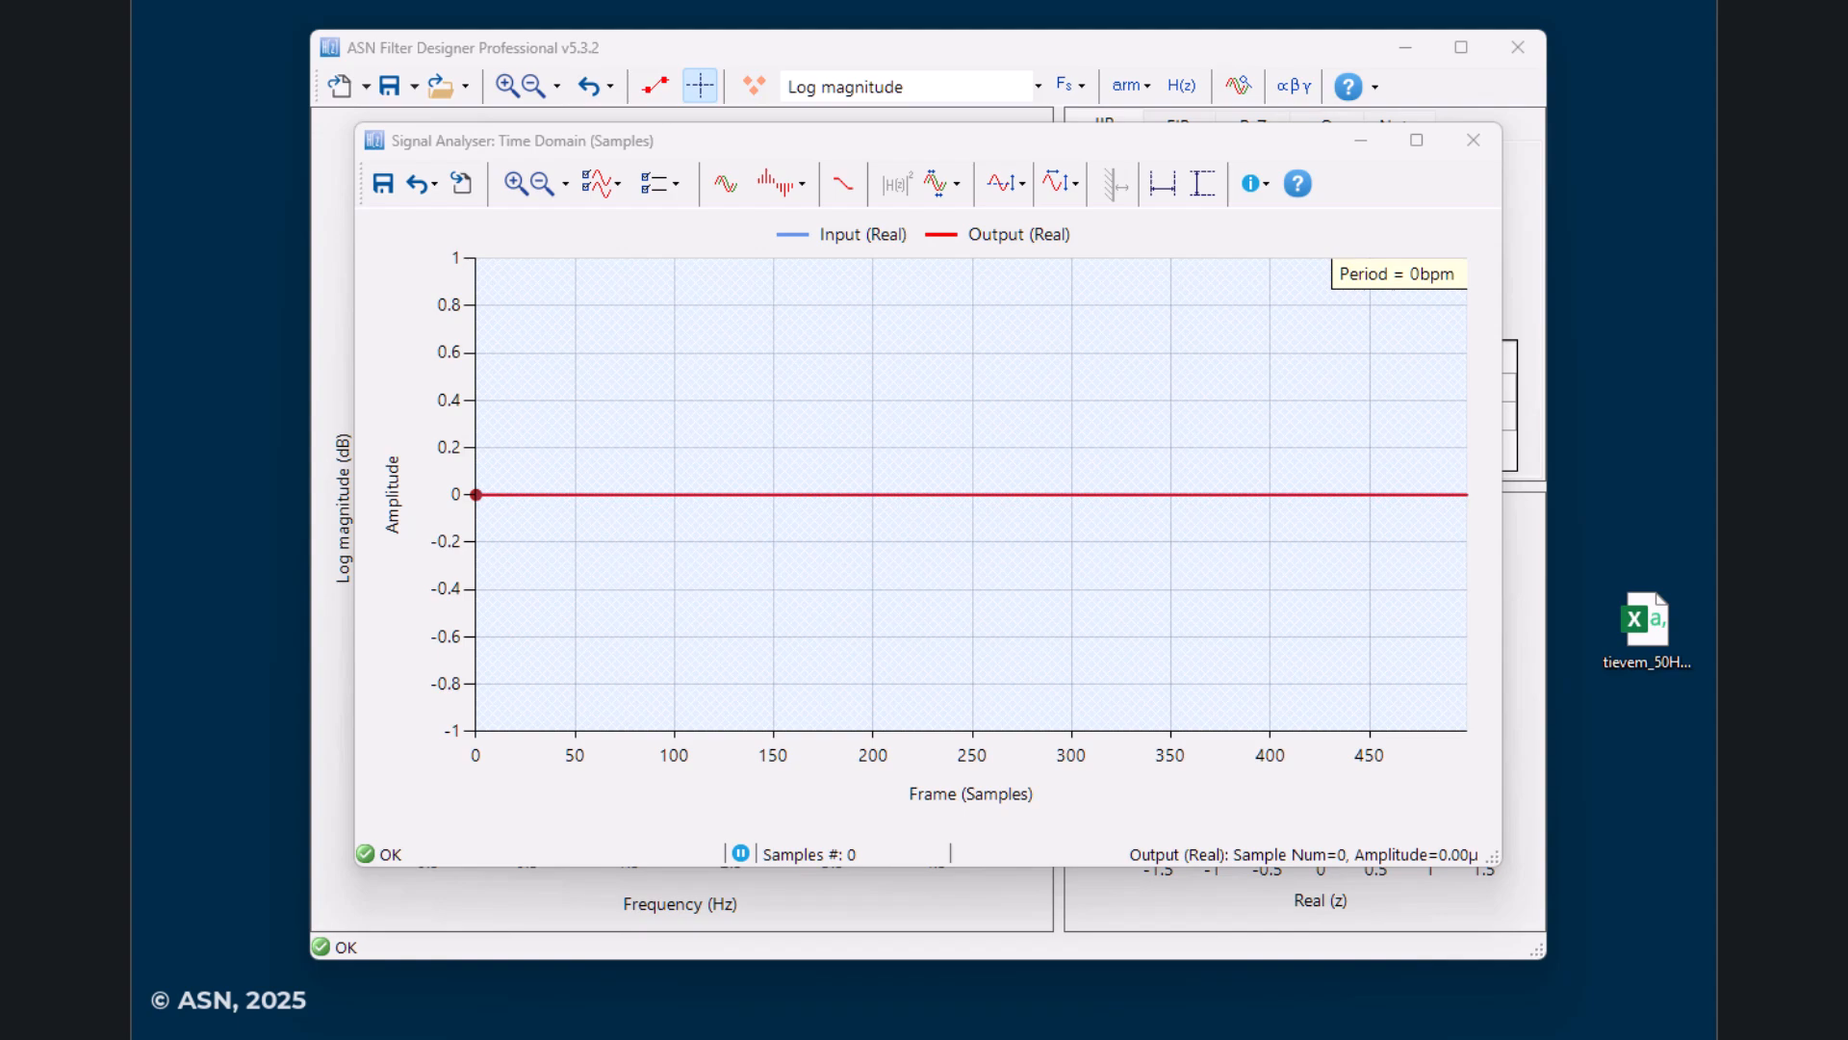
Load tievem_50Hz_g=2_5.csv into the signal generator, set its end-of-file action to Repeat and stream it at a slower speed
{"action": "left_click_drag", "start_coordinate": [1656, 626], "coordinate": [864, 402]}
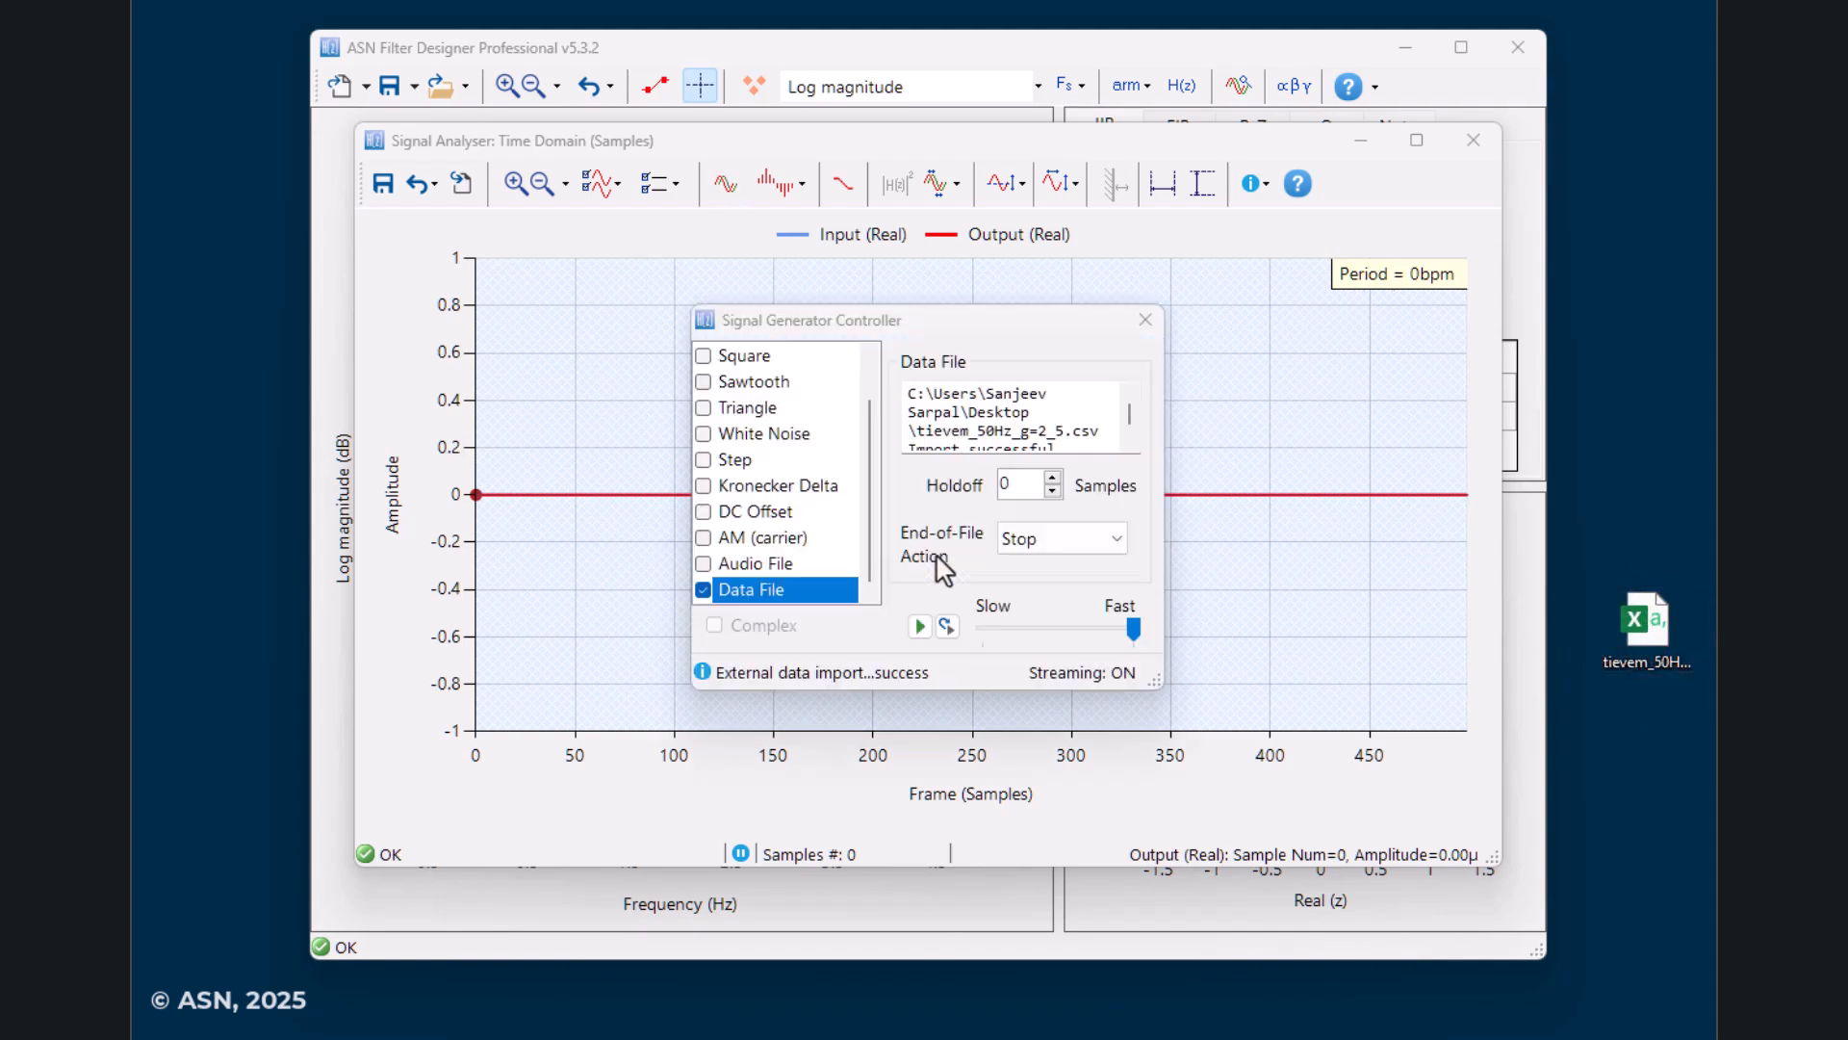
{"action": "scroll", "coordinate": [1001, 420], "scroll_direction": "down", "scroll_amount": 2}
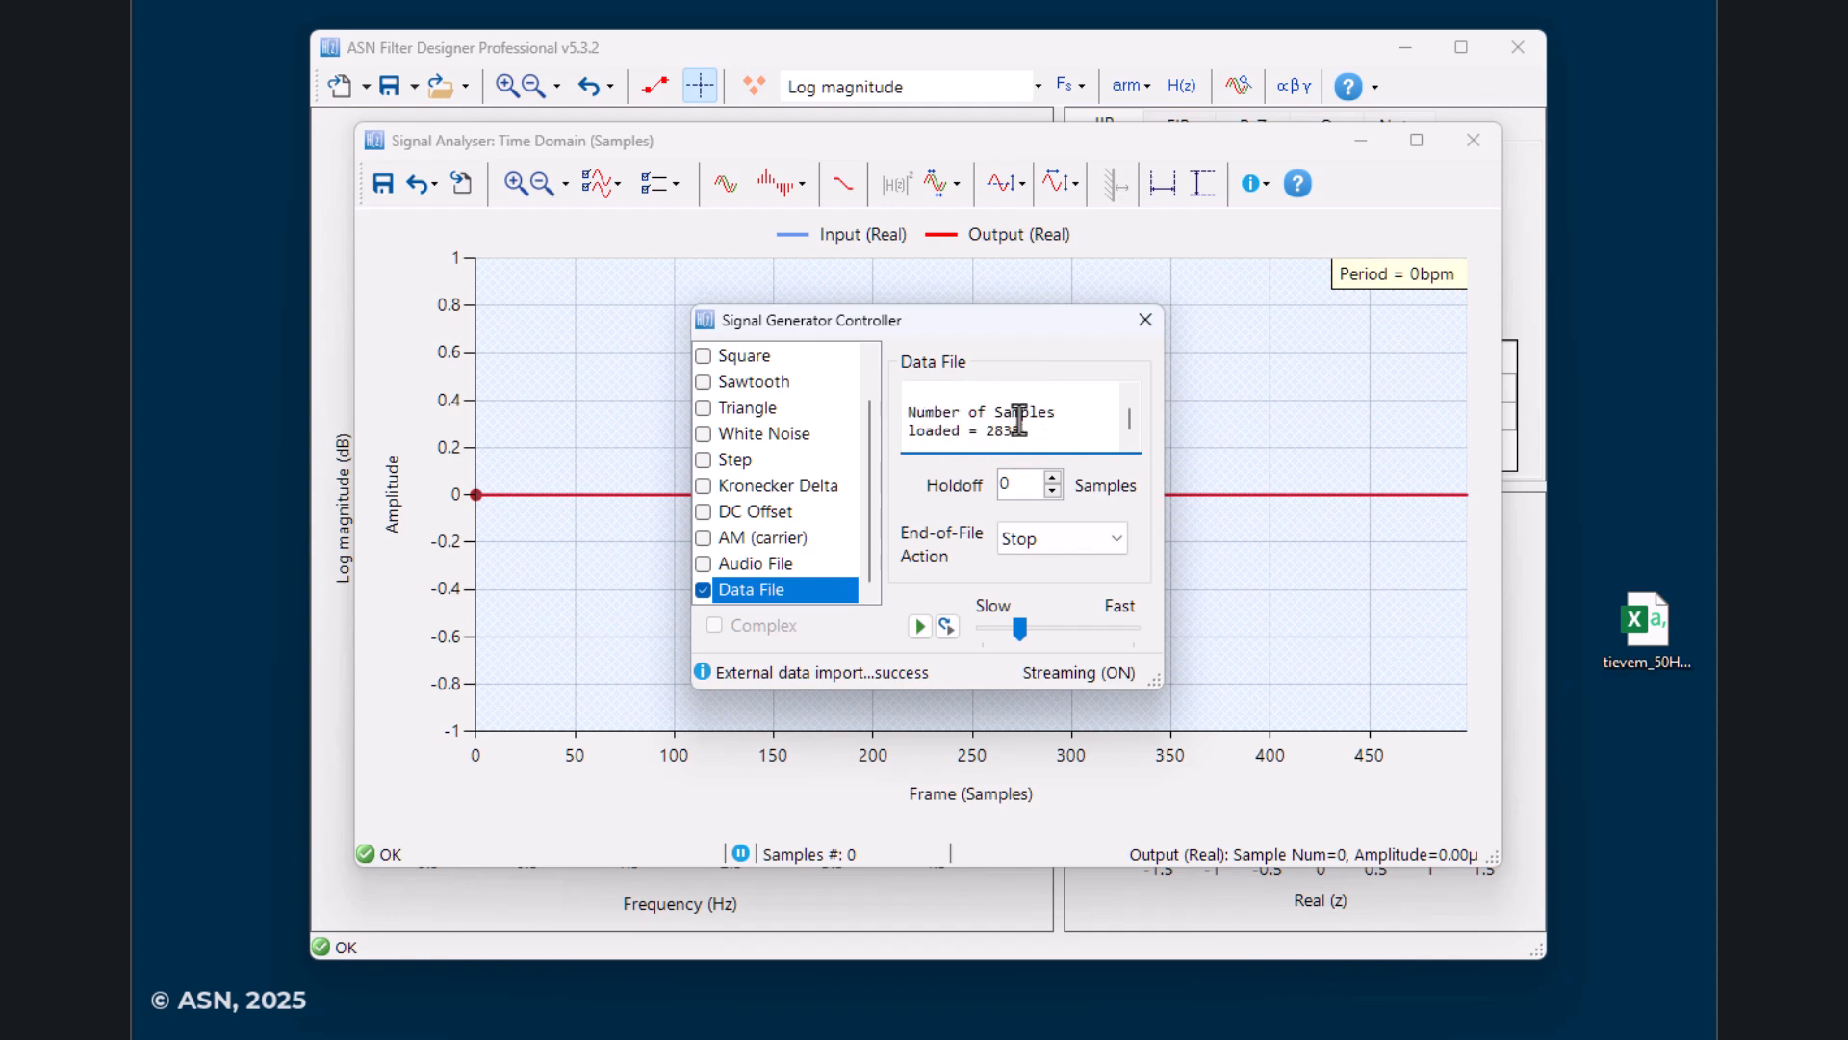
{"action": "left_click", "coordinate": [1060, 545]}
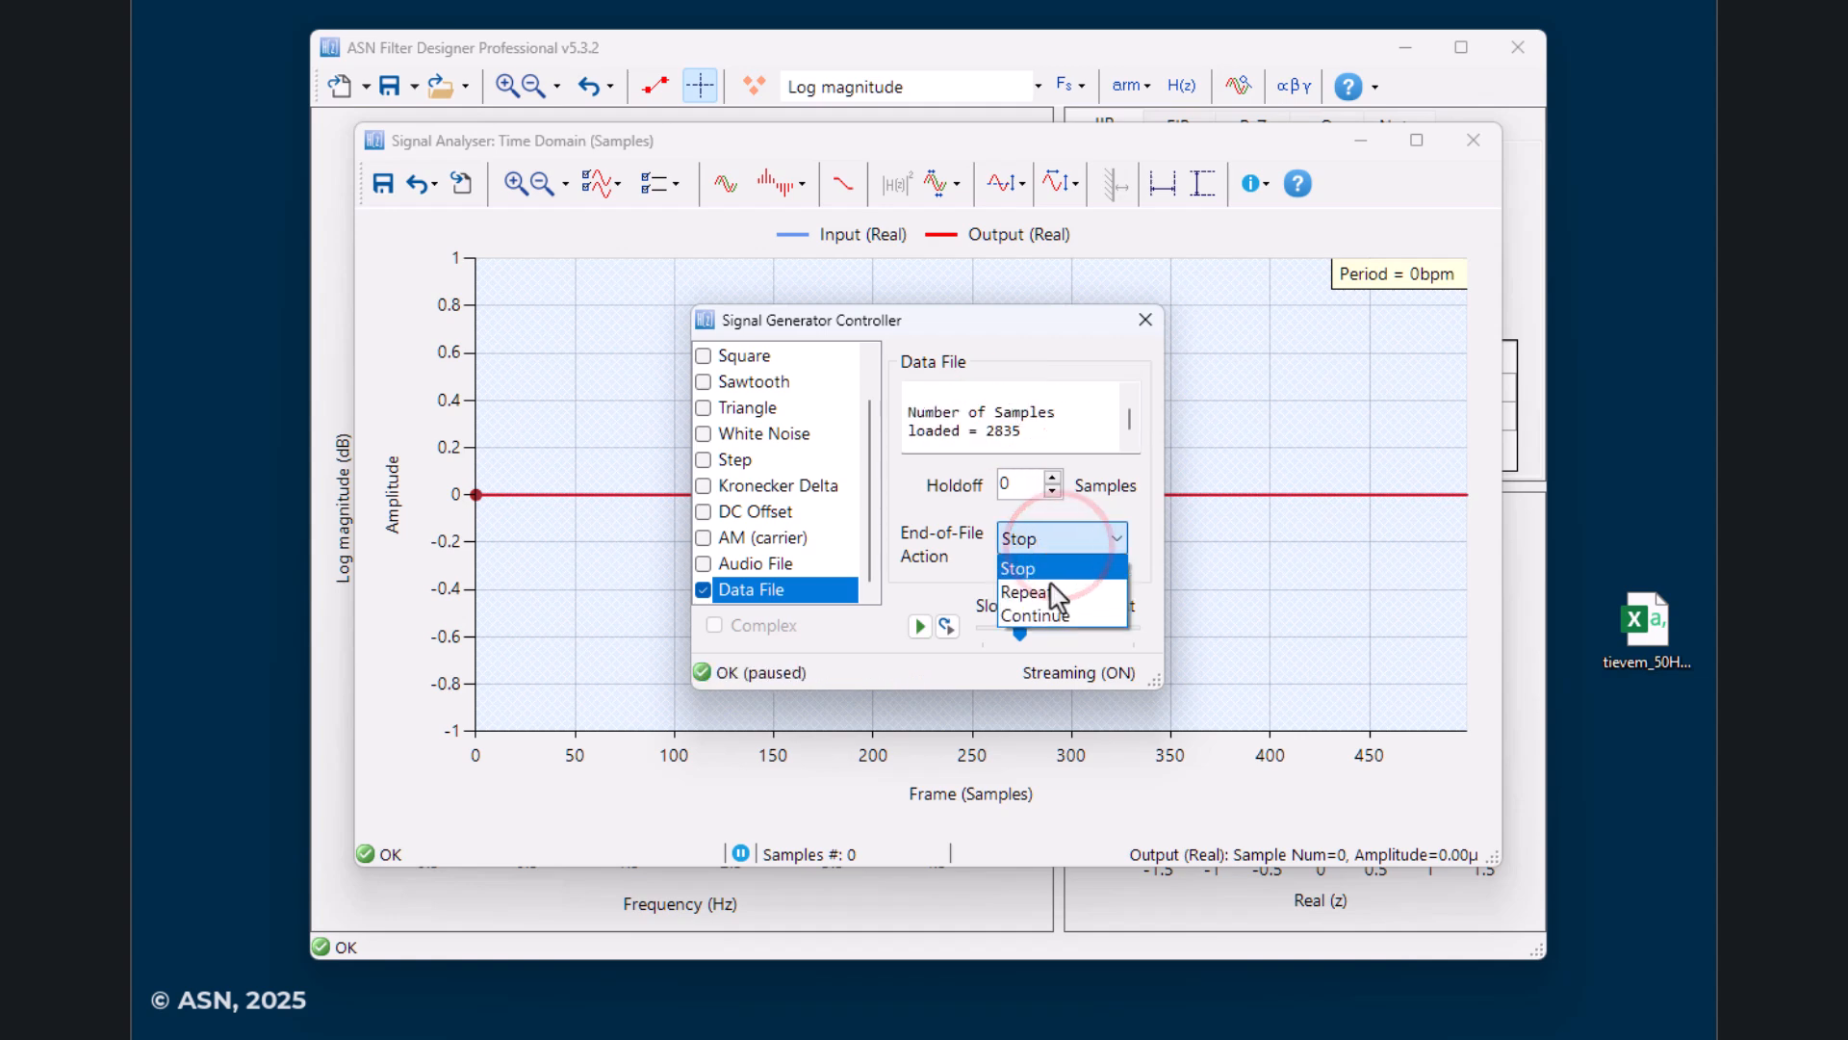
{"action": "left_click", "coordinate": [1056, 590]}
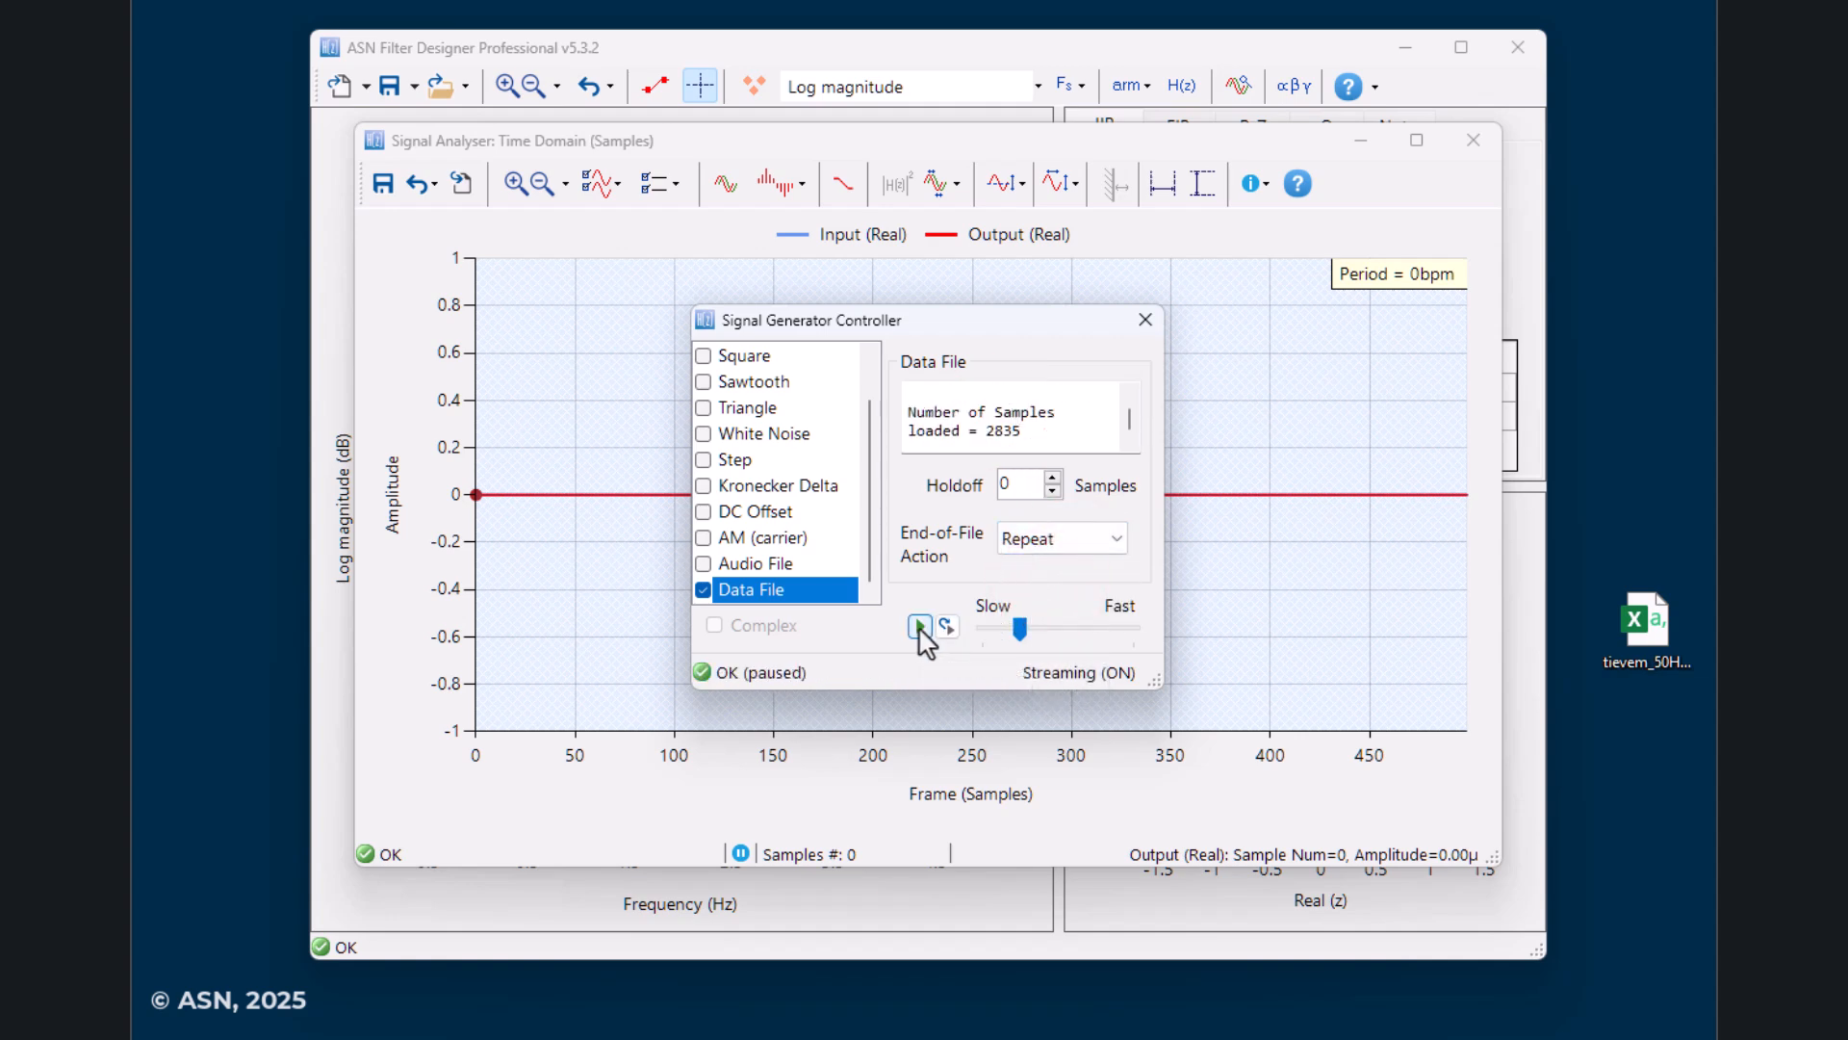
{"action": "left_click", "coordinate": [919, 627]}
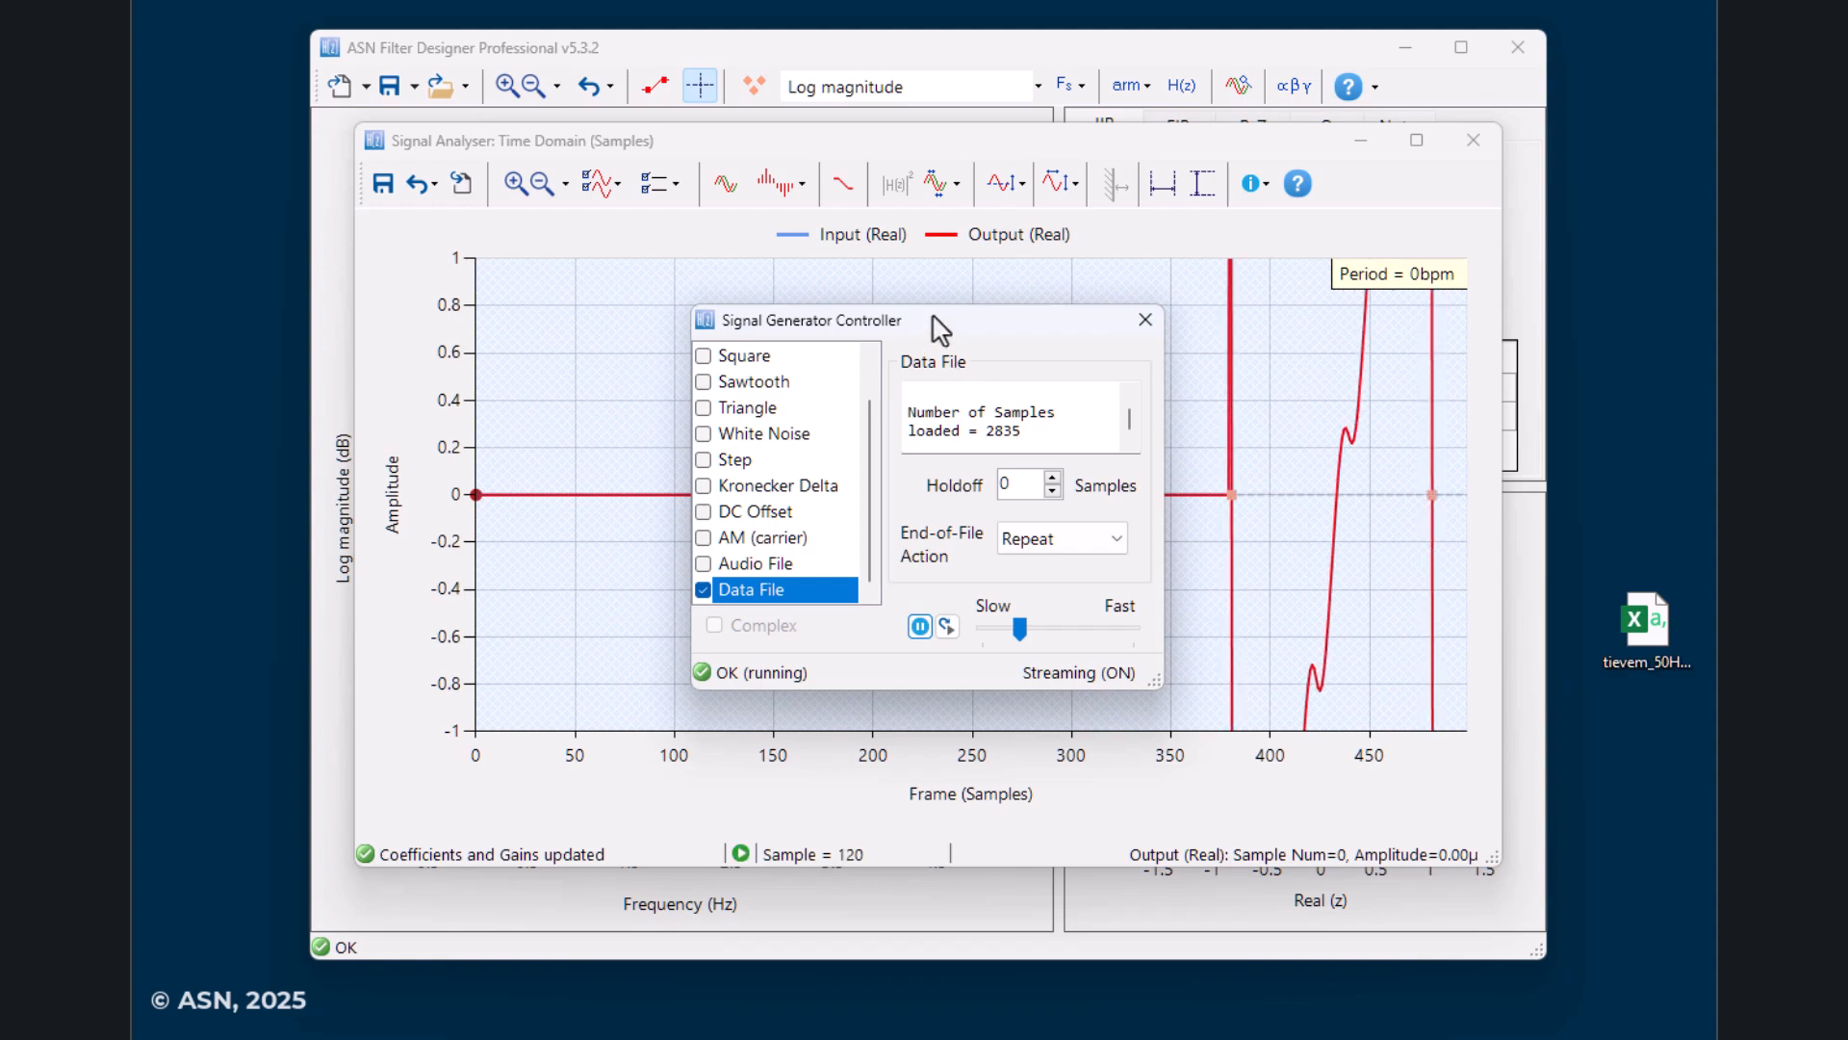
{"action": "left_click_drag", "start_coordinate": [941, 330], "coordinate": [1454, 895]}
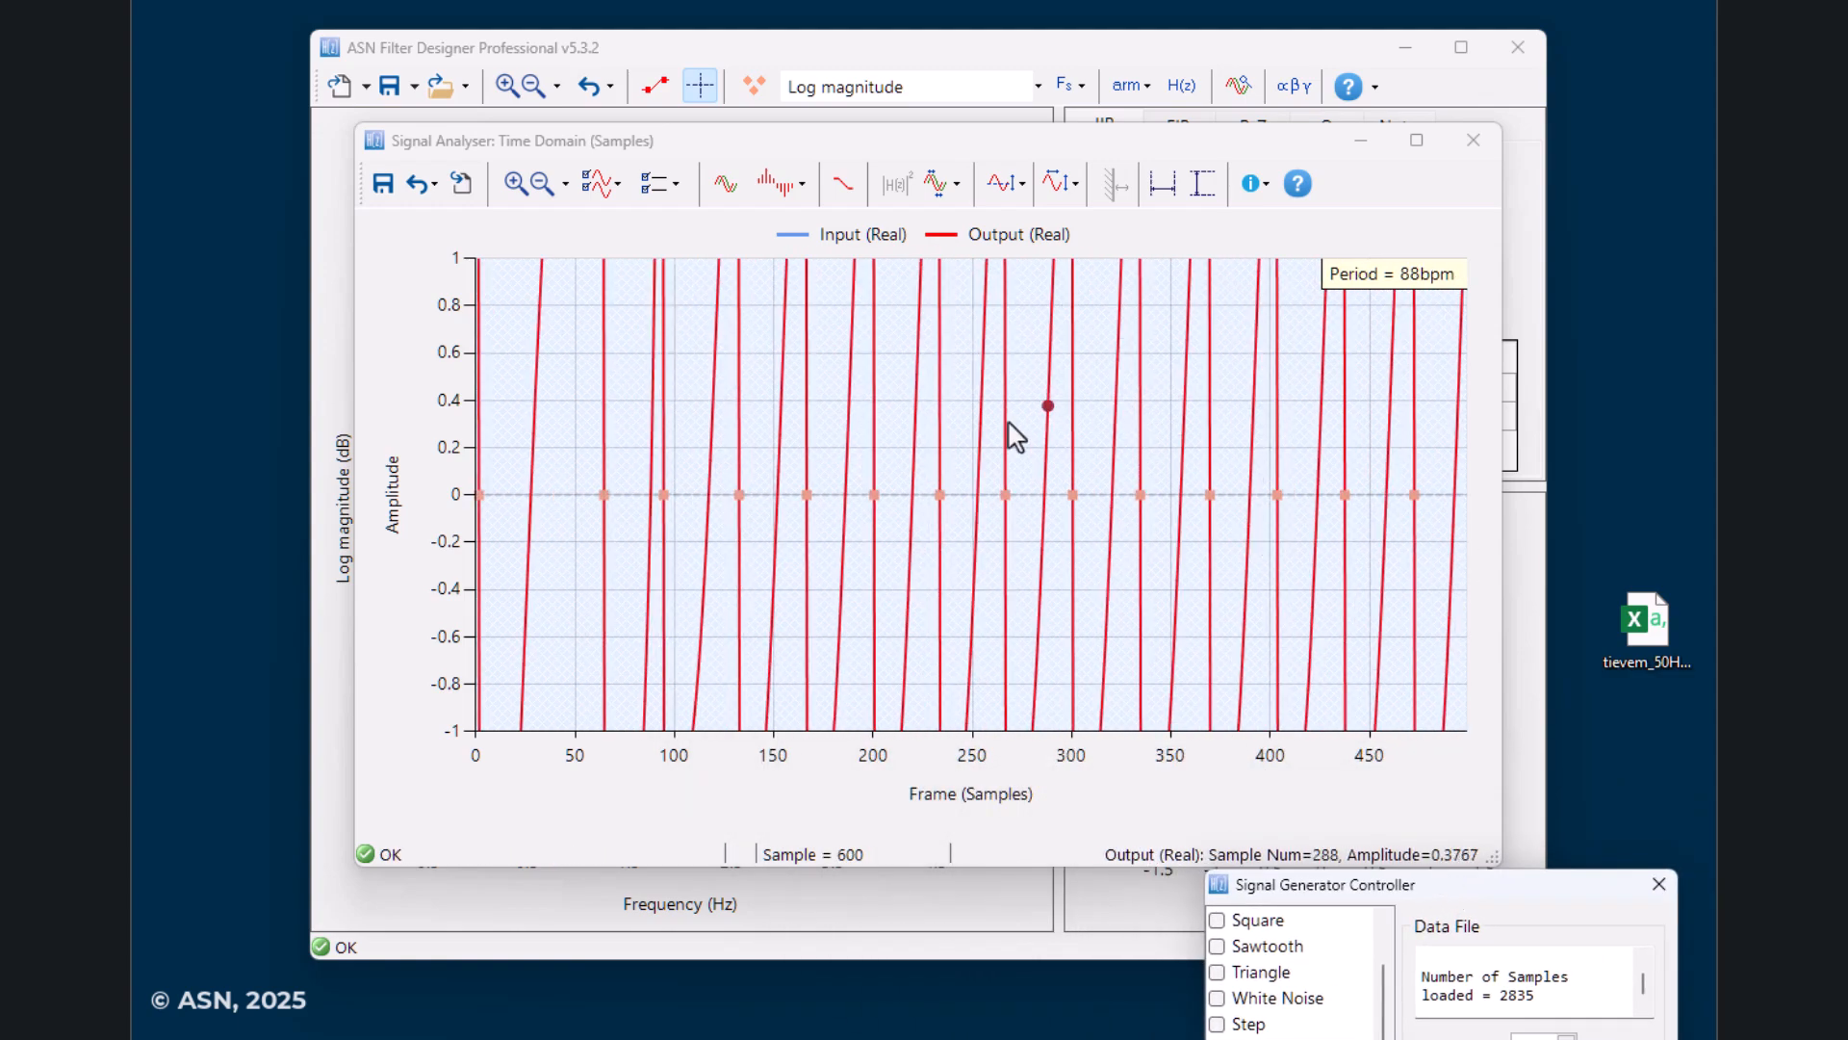
Enable the vertical offset in the Signal Analyser and trim the streamed signal's offset
{"action": "left_click", "coordinate": [980, 448]}
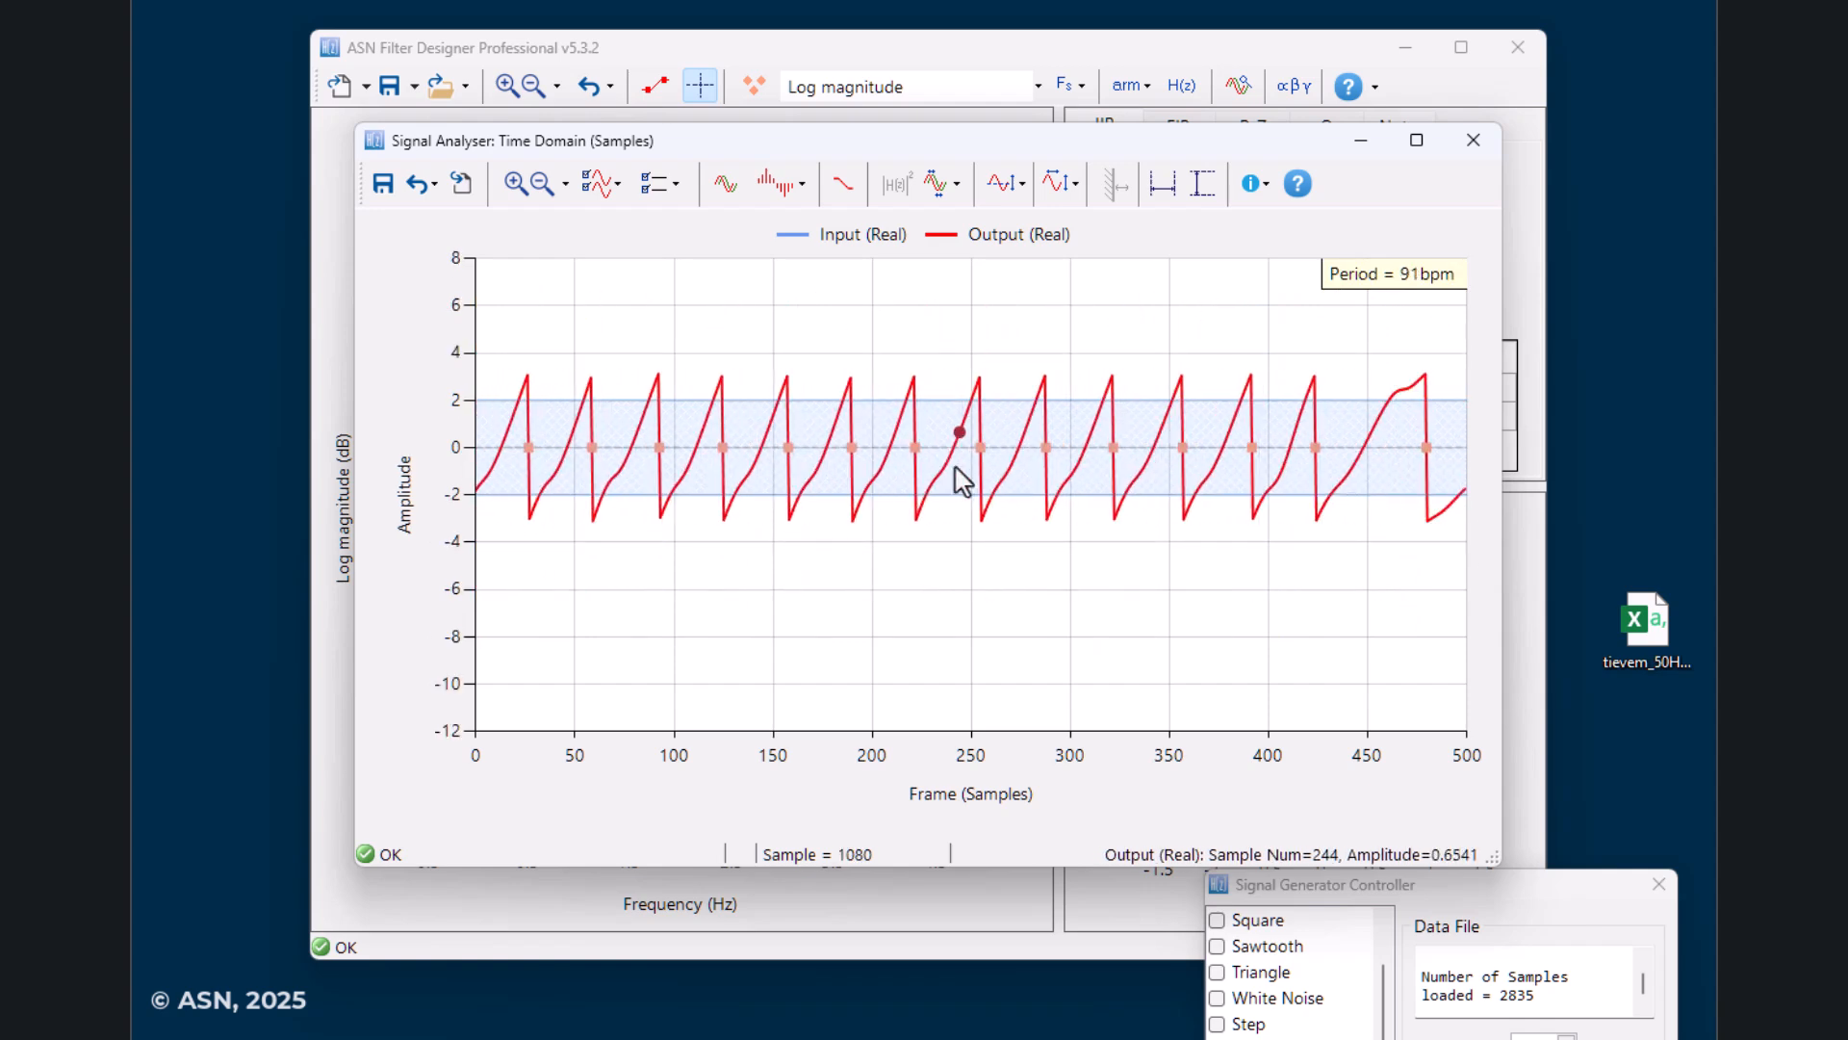
{"action": "left_click", "coordinate": [1001, 183]}
{"action": "left_click", "coordinate": [1055, 271]}
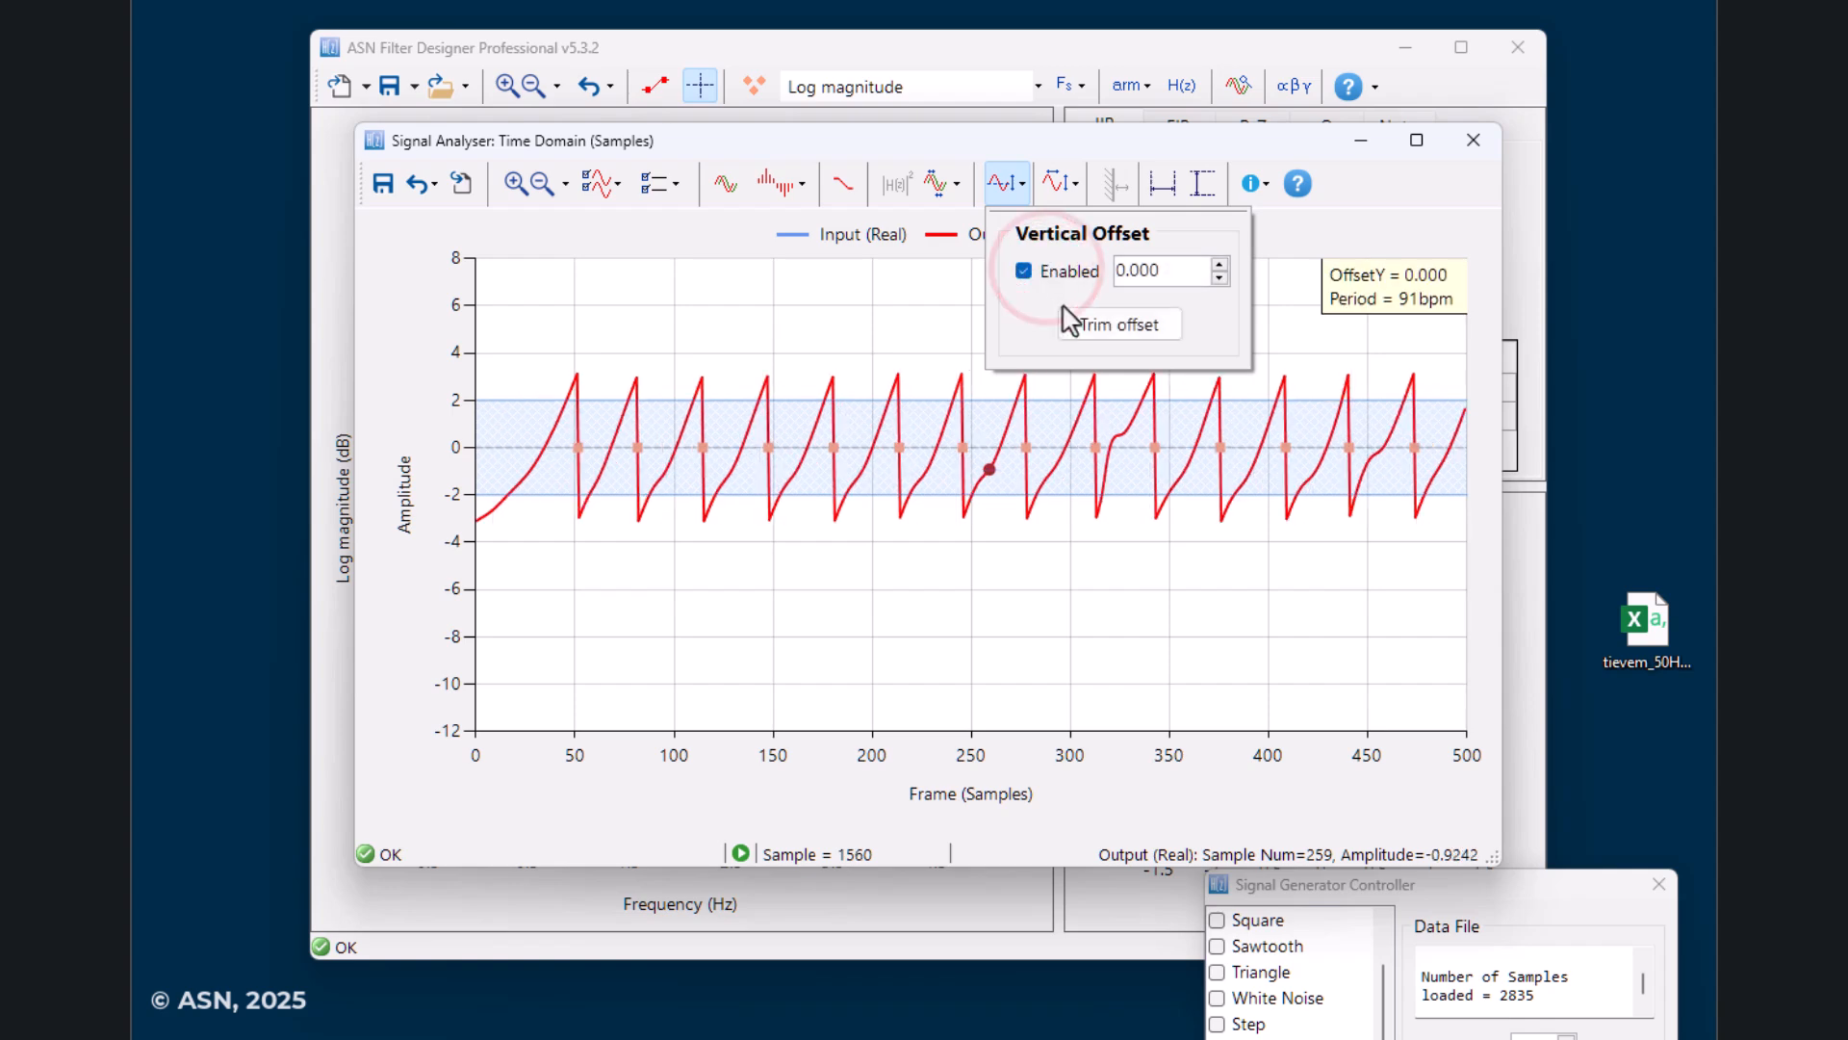
{"action": "left_click", "coordinate": [1090, 323]}
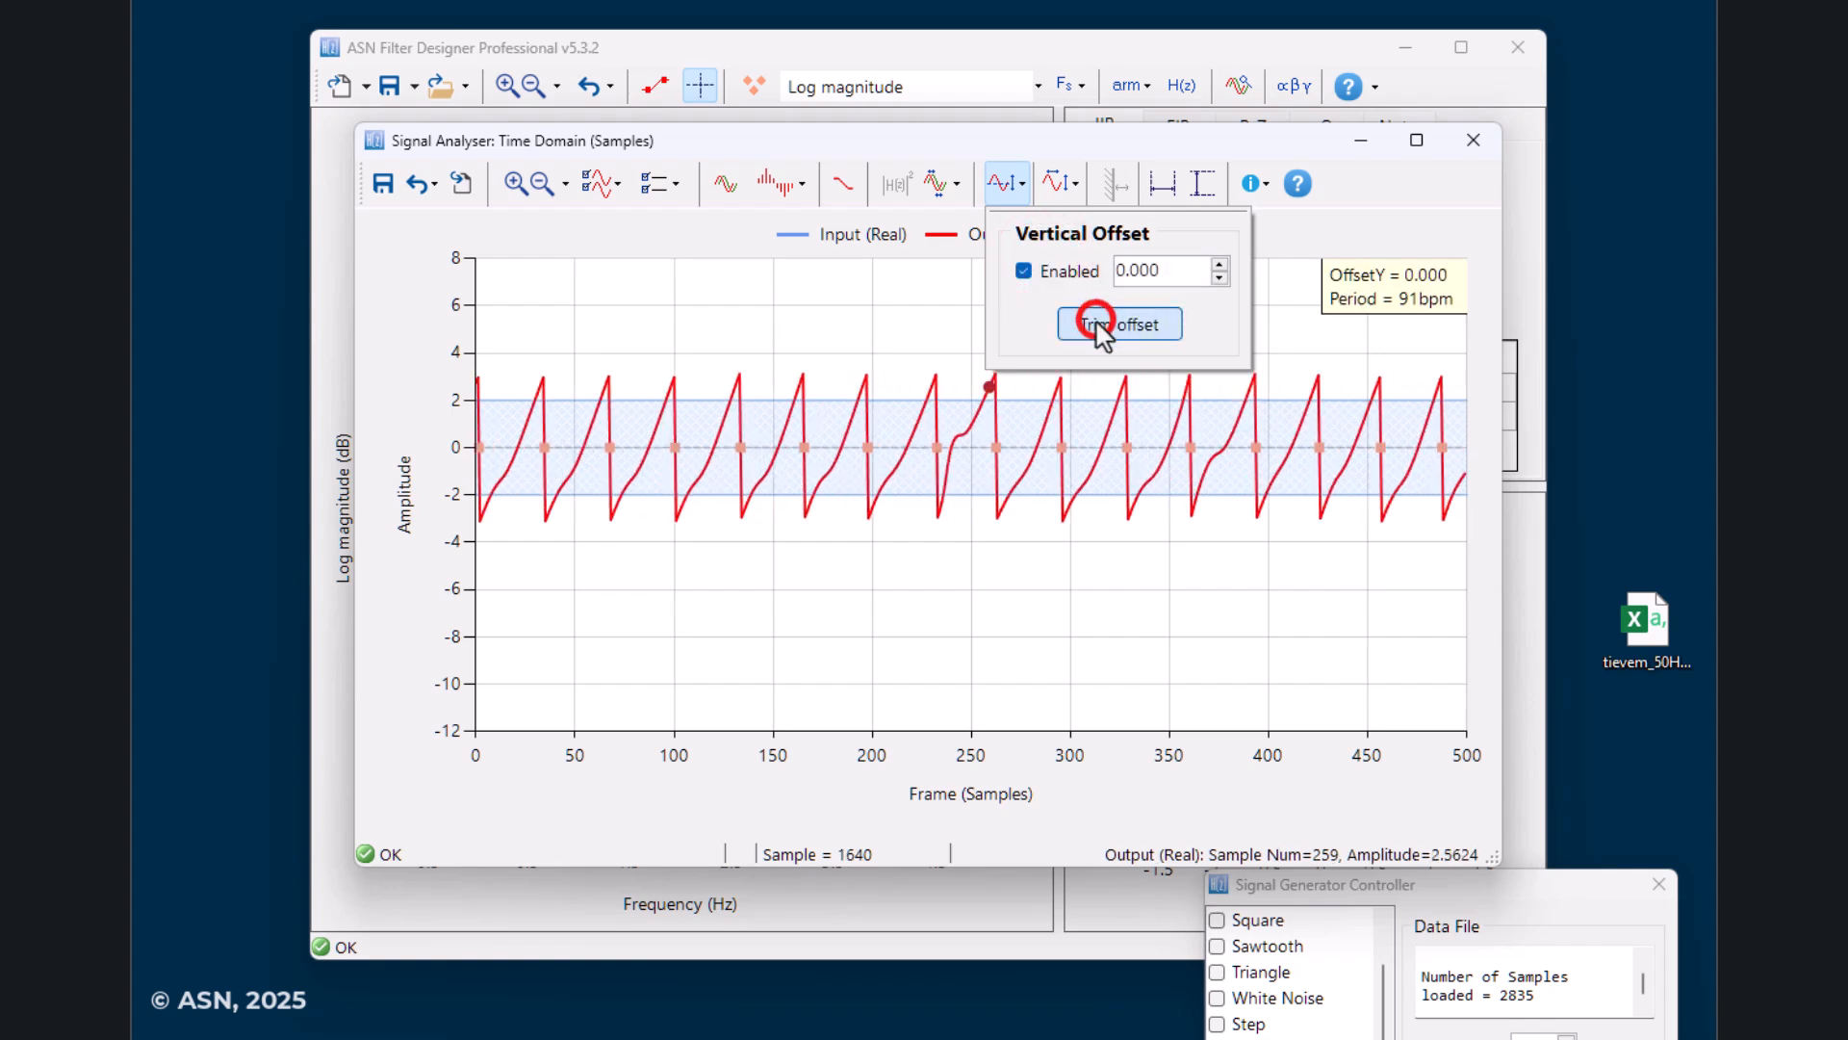
{"action": "left_click", "coordinate": [1024, 519]}
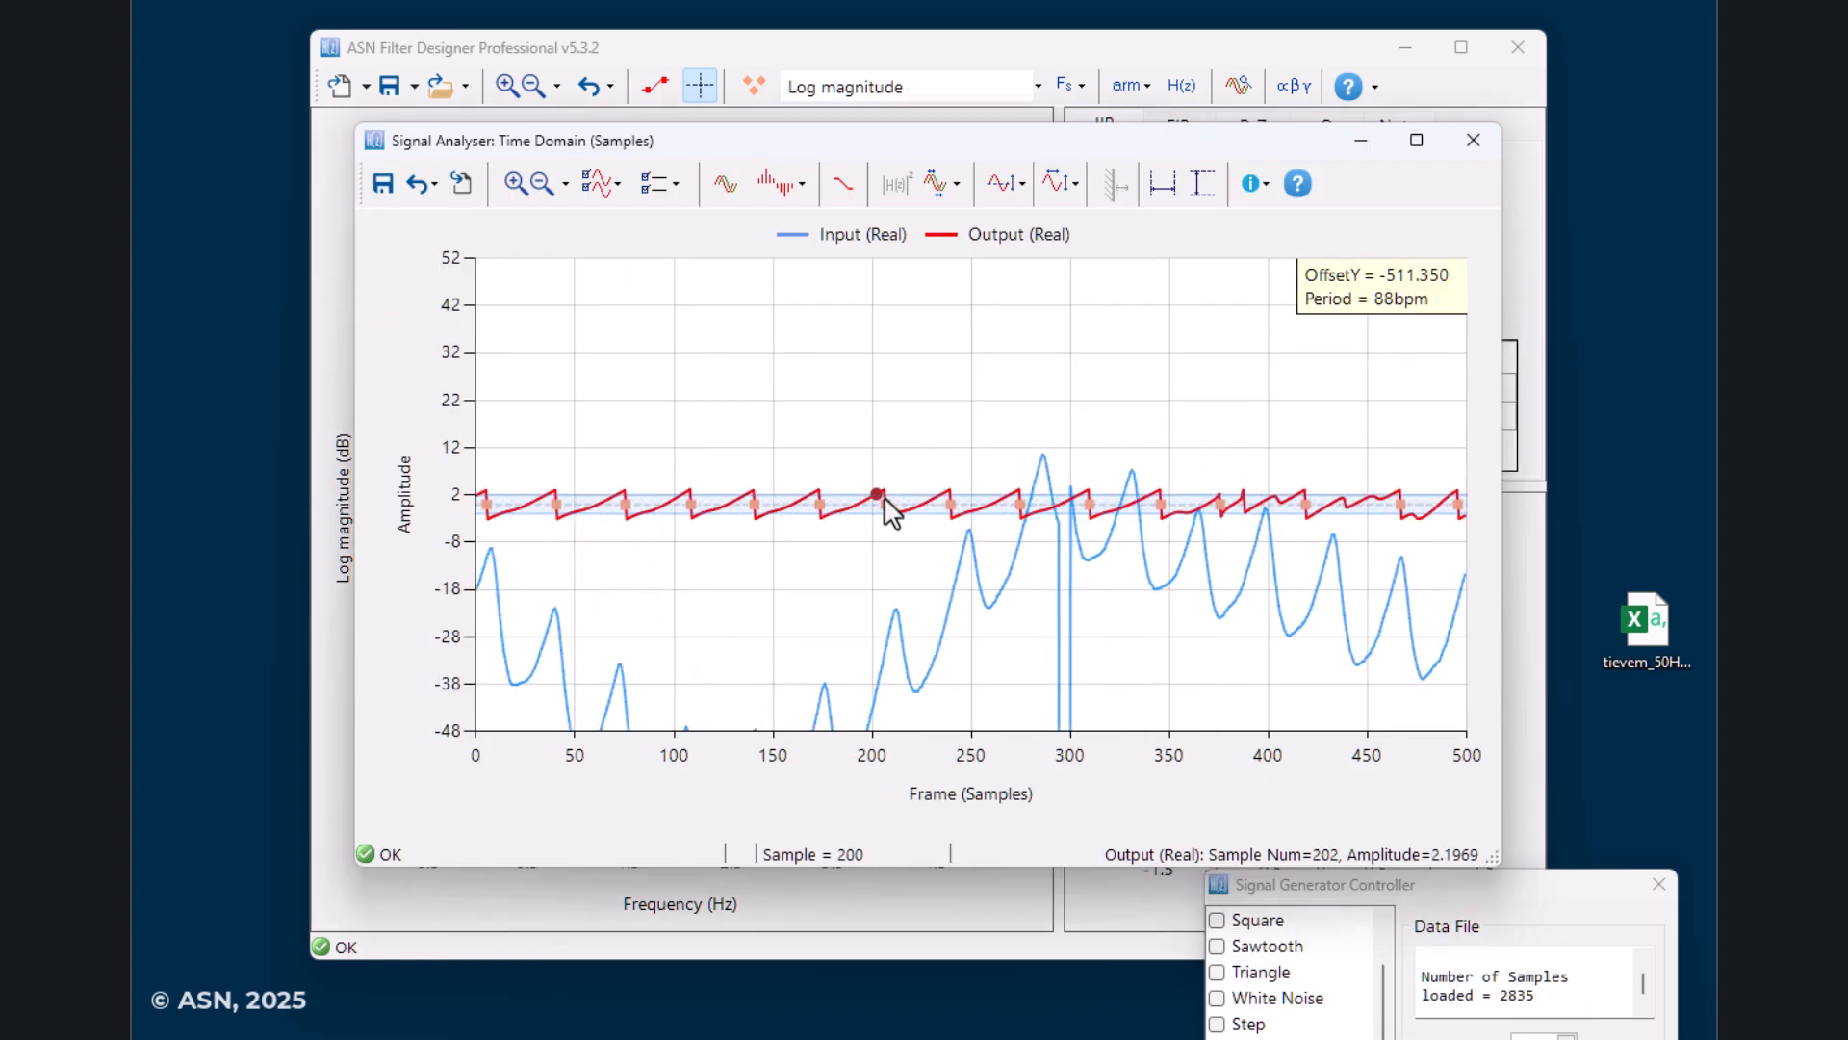
Enable the input delay and set it to 125 samples to align the input with the filtered output
{"action": "left_click", "coordinate": [943, 183]}
{"action": "left_click", "coordinate": [976, 273]}
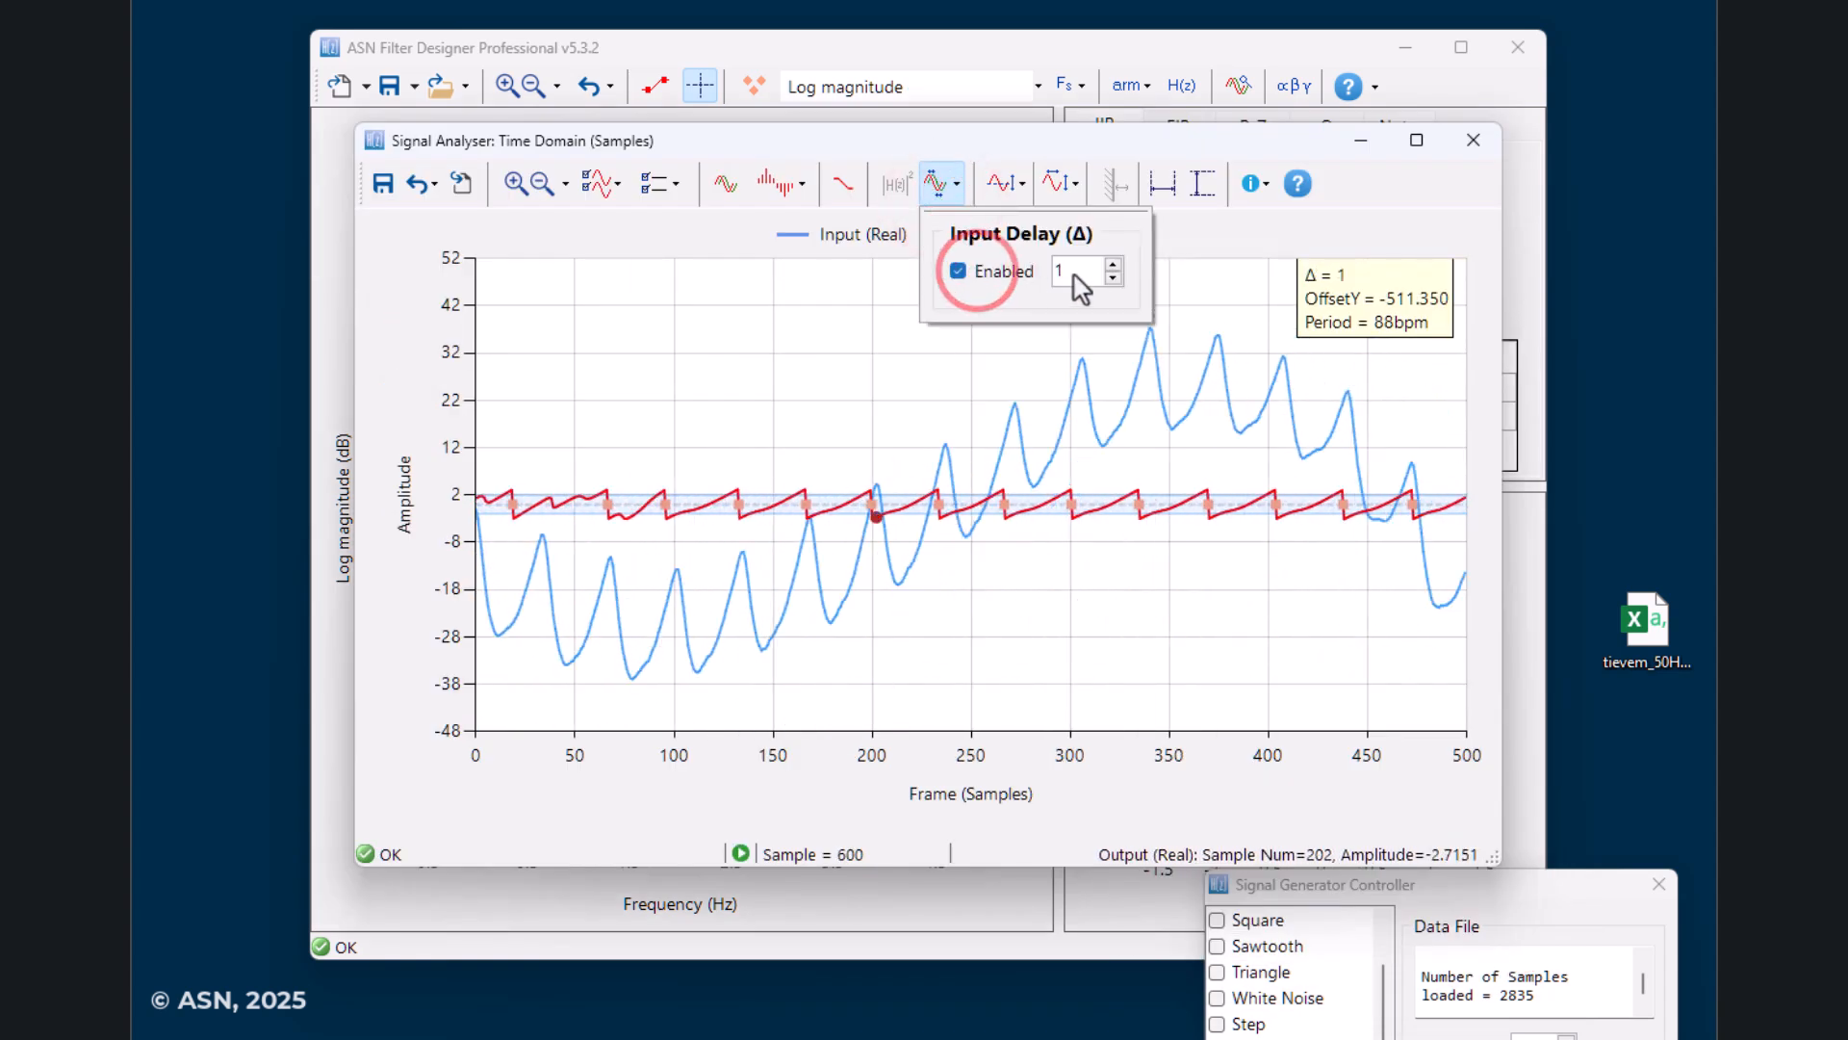
{"action": "left_click", "coordinate": [1097, 272]}
{"action": "type", "text": "25"}
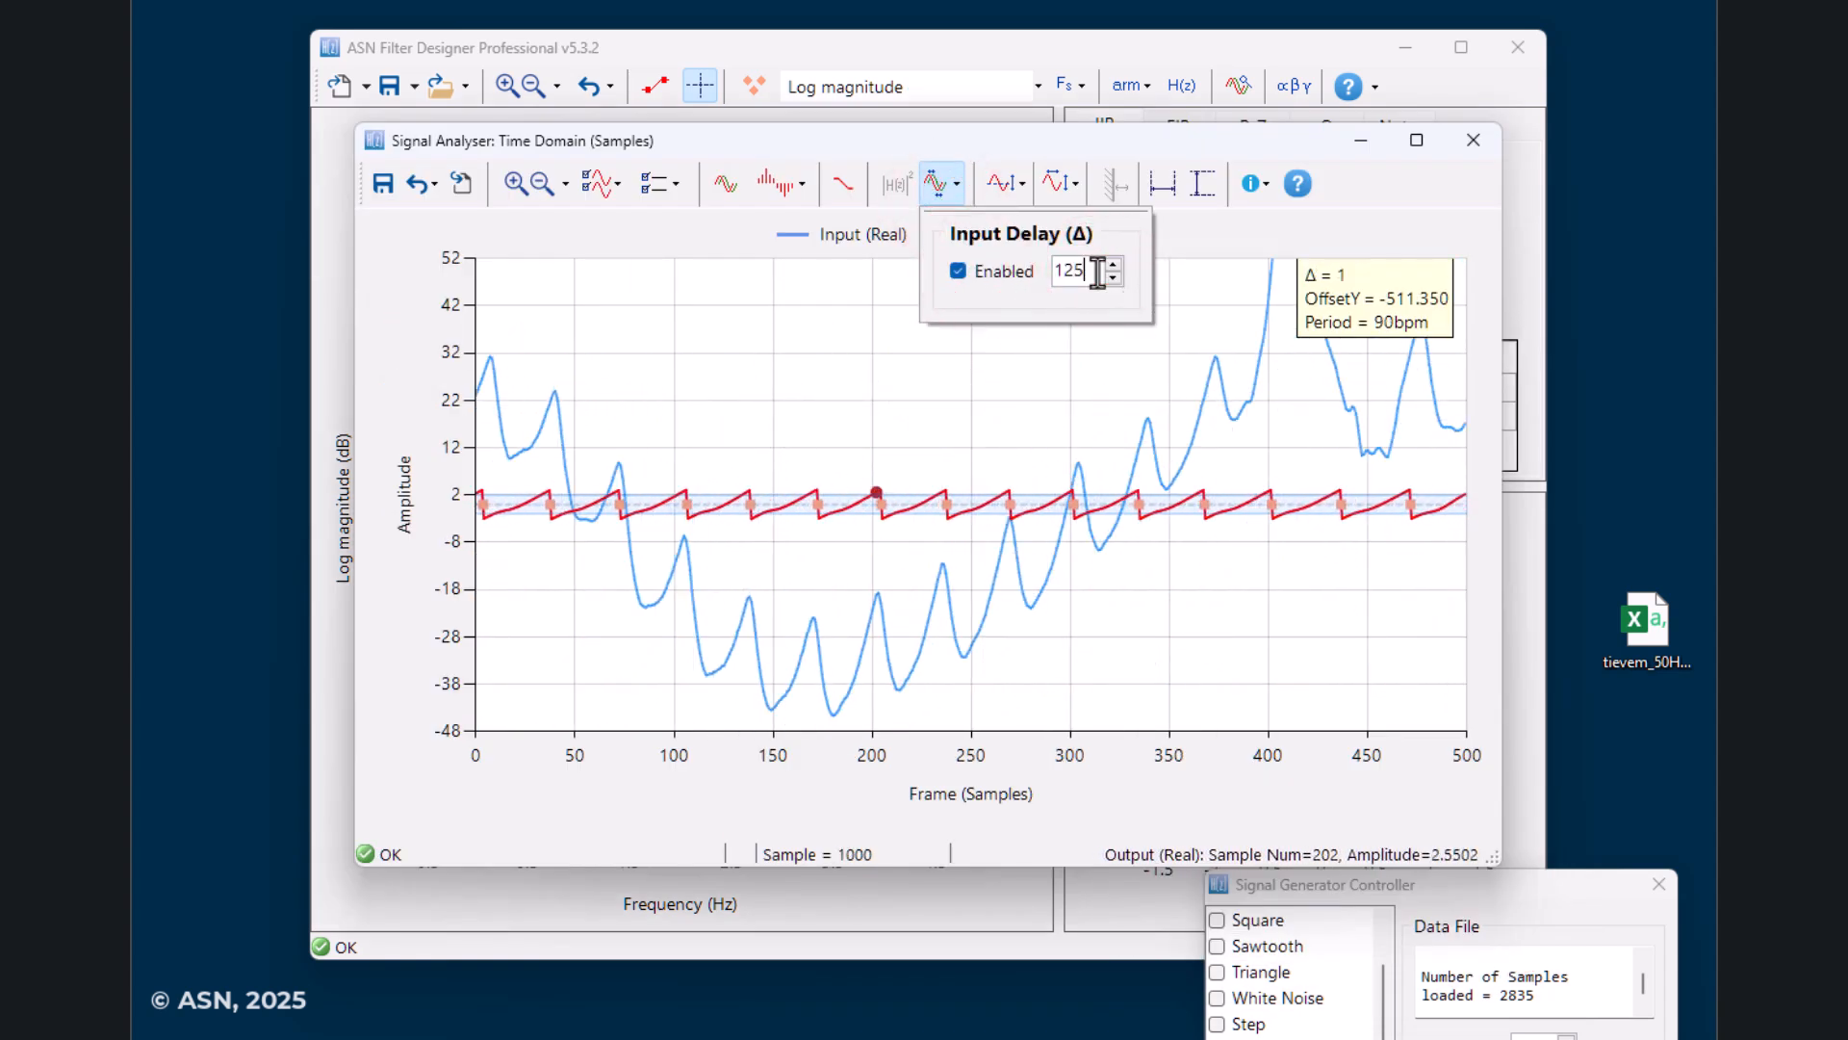
{"action": "key", "text": "Return"}
{"action": "left_click", "coordinate": [922, 432]}
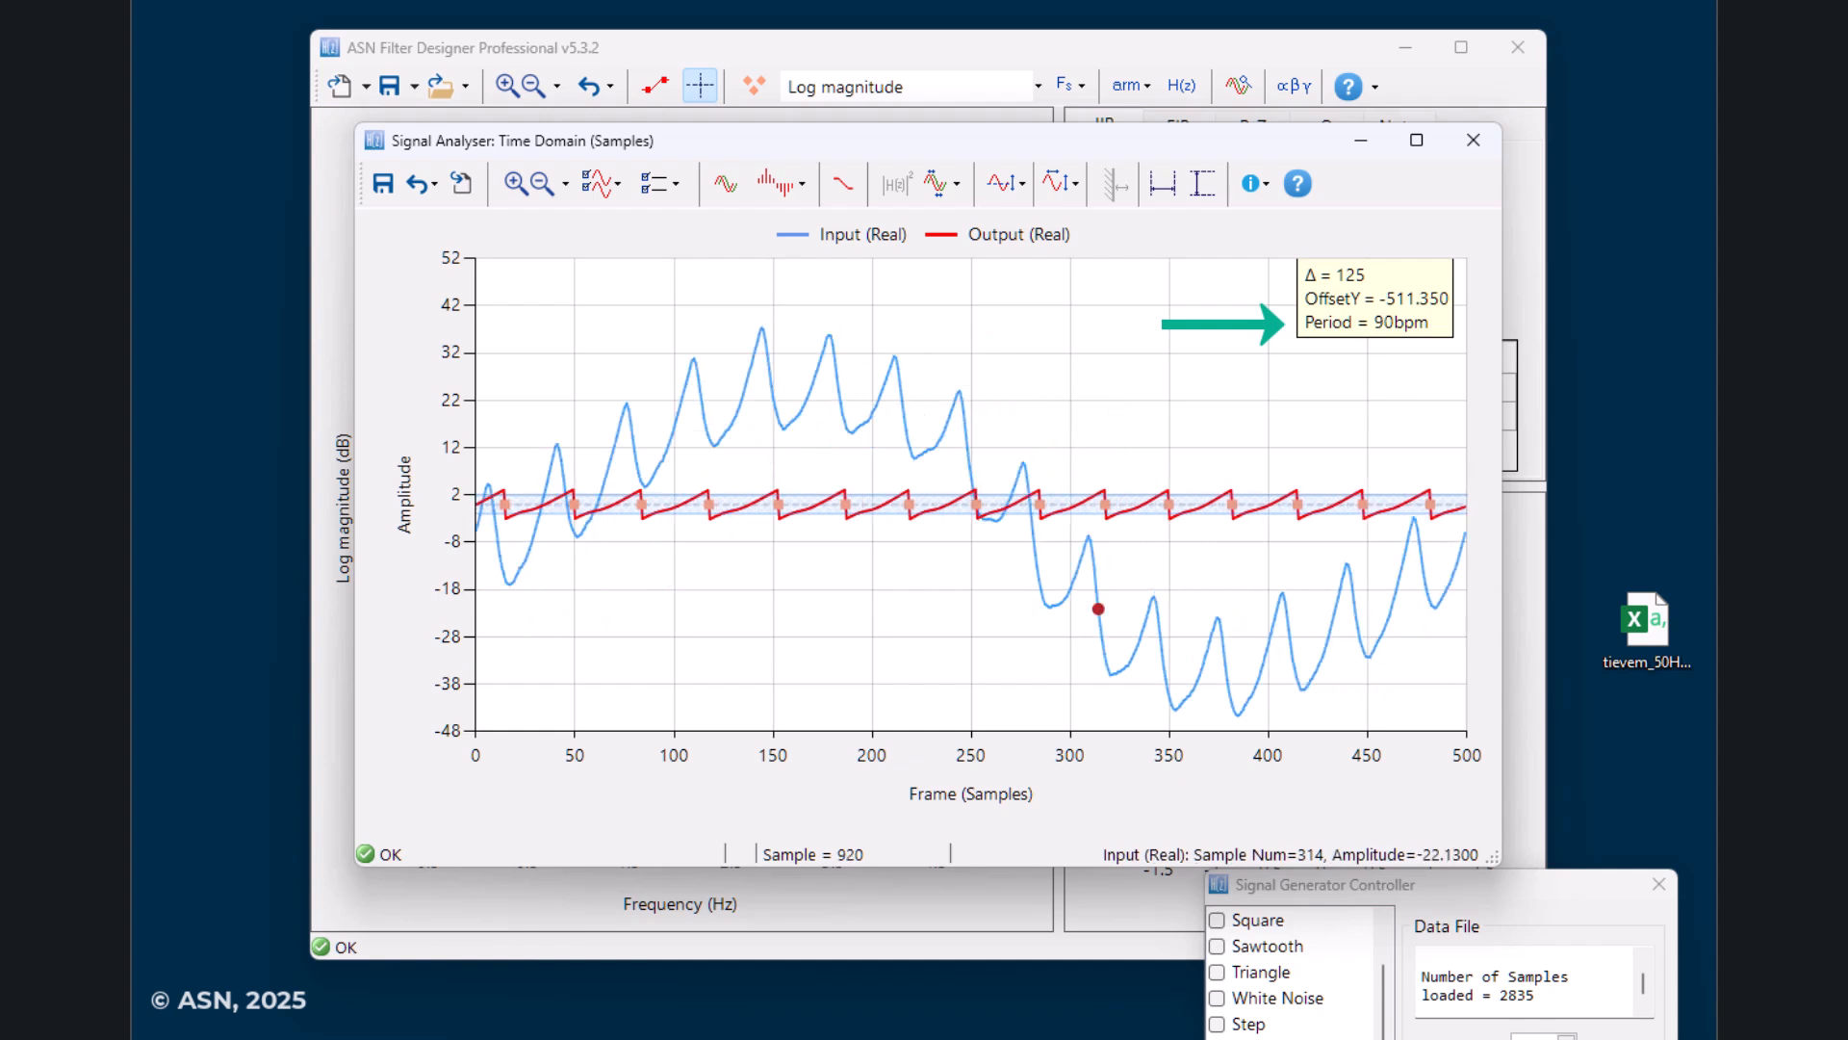
Pause the stream and compare the input signal's large artefact with the phase output and its detected zero crossings
{"action": "left_click", "coordinate": [1441, 1030]}
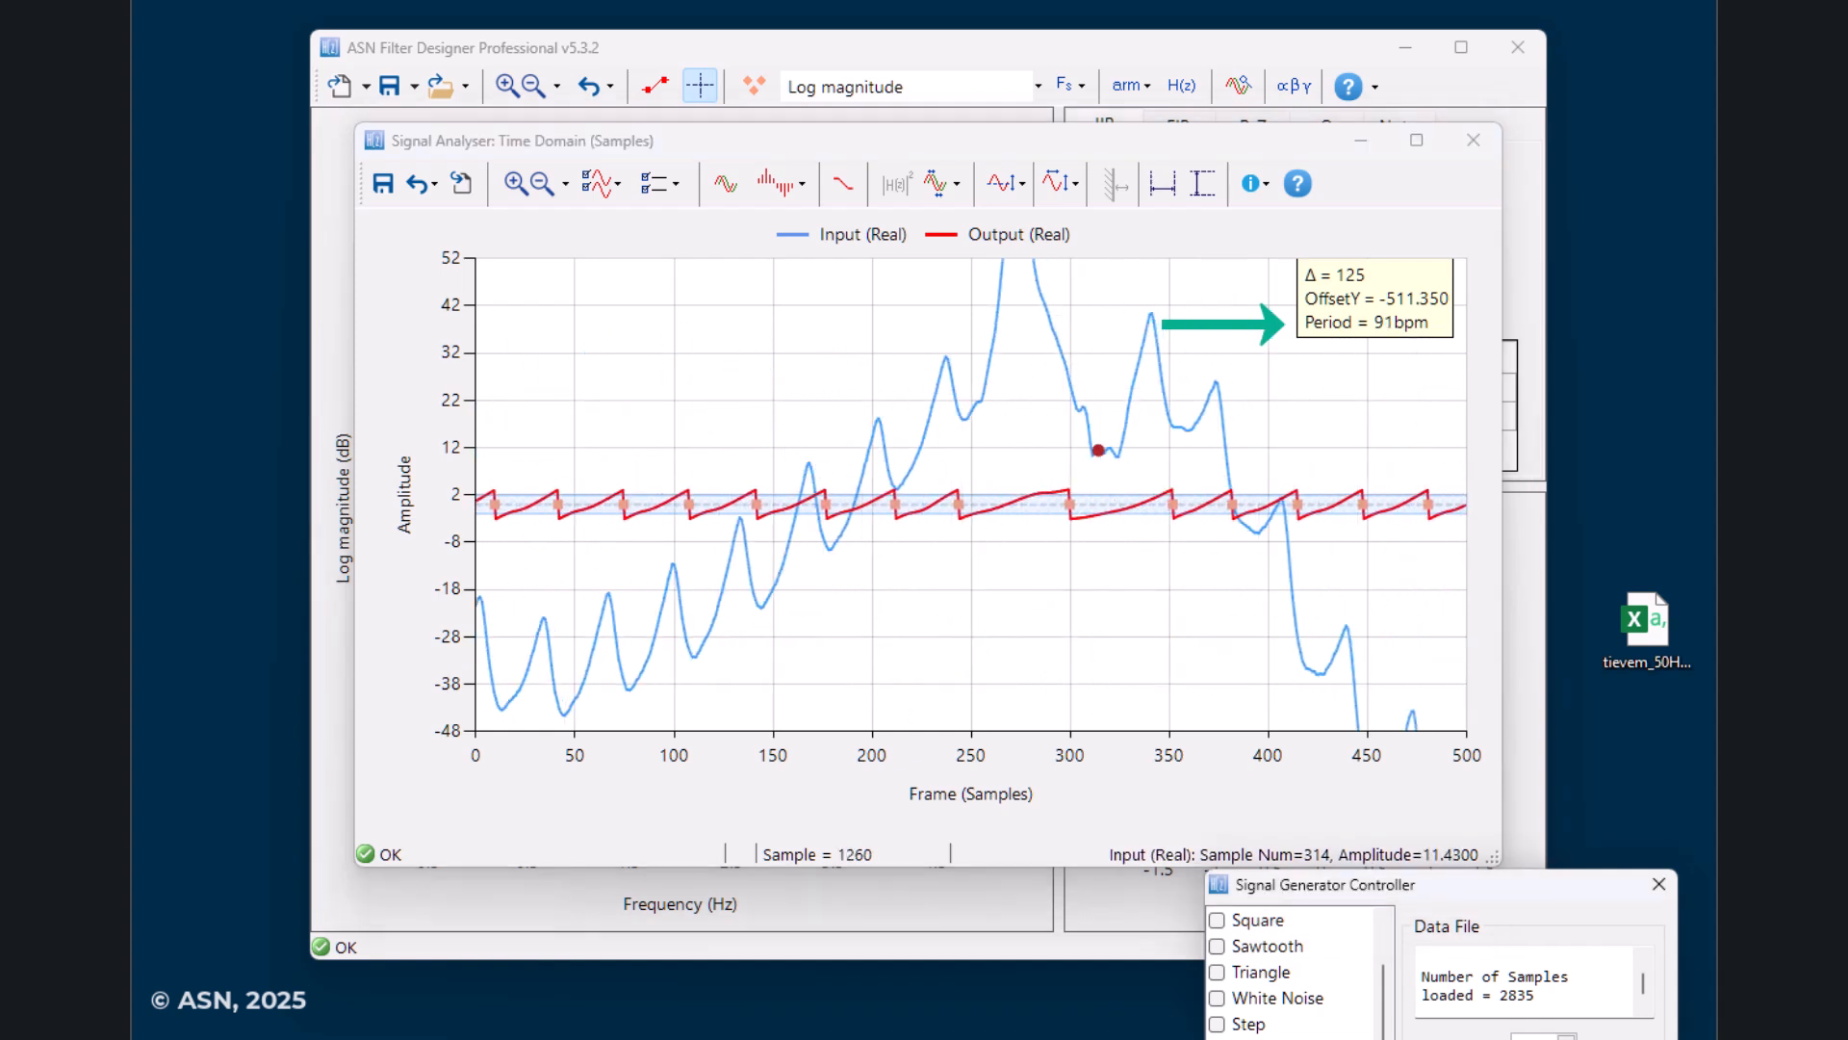
{"action": "left_click", "coordinate": [1092, 494]}
{"action": "left_click", "coordinate": [965, 457]}
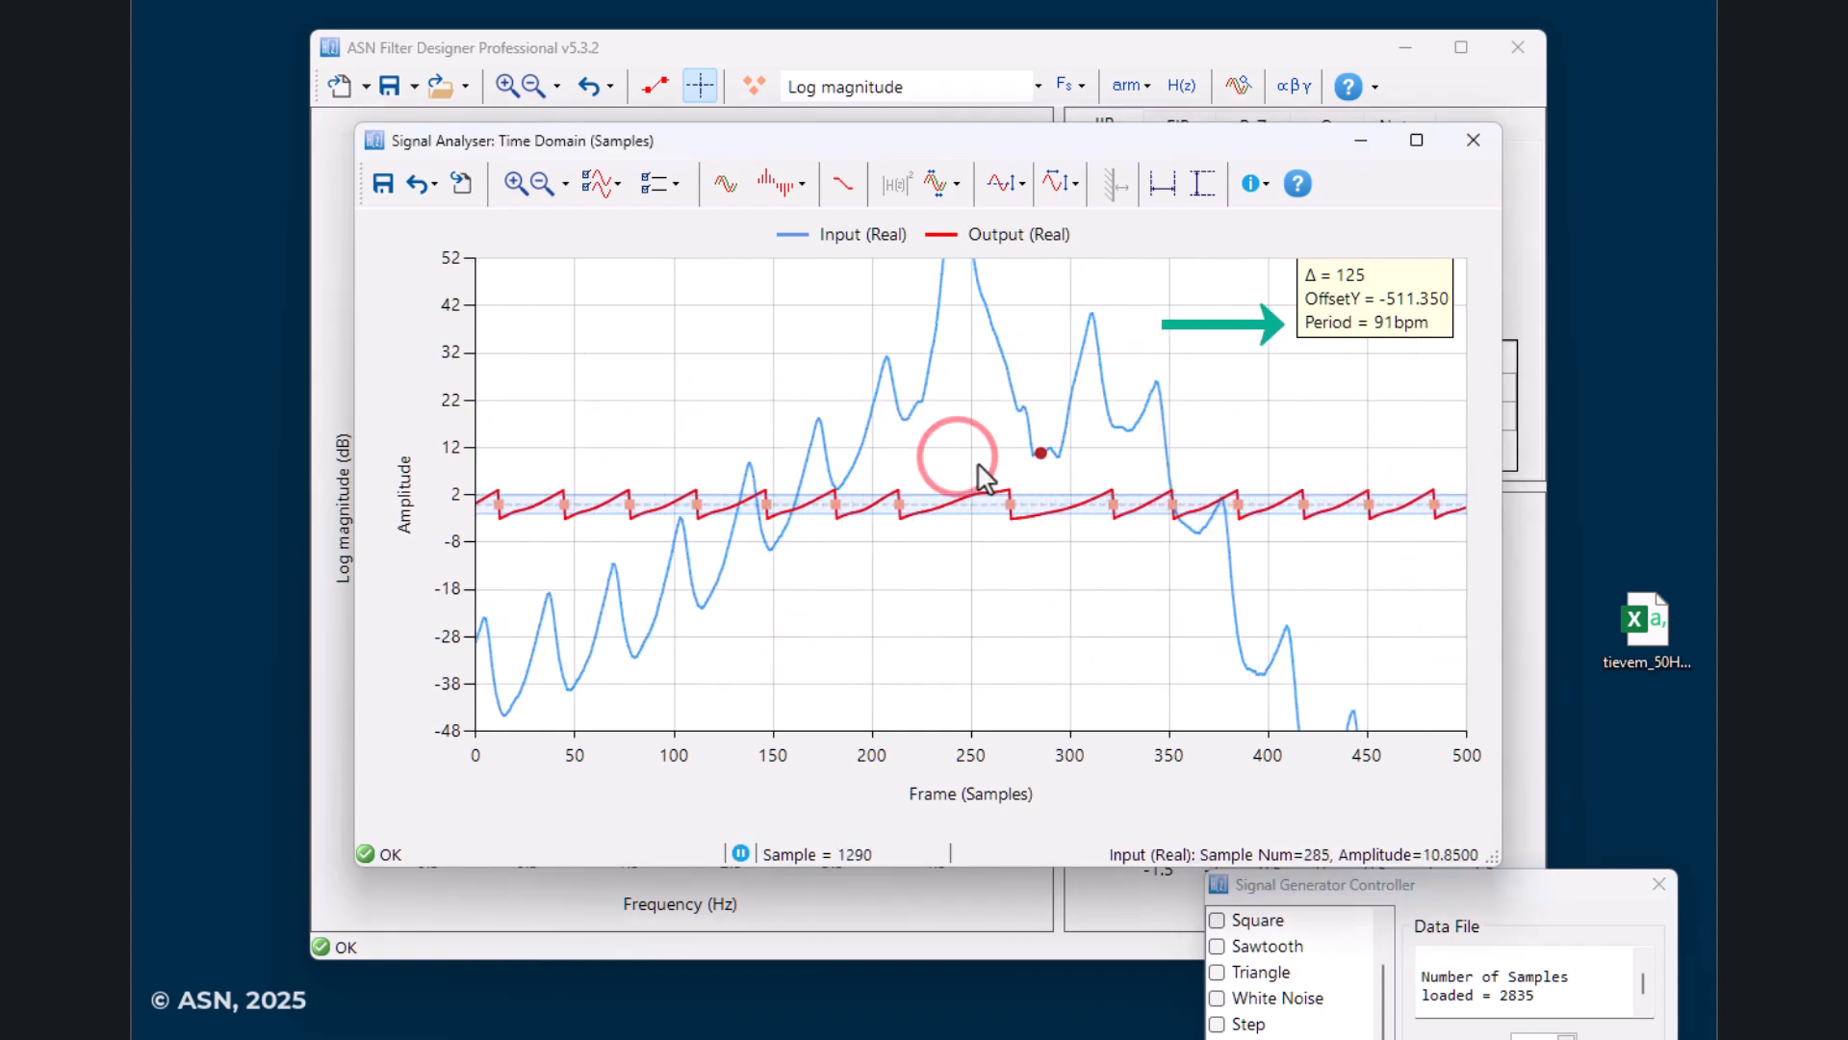
{"action": "scroll", "coordinate": [979, 467], "scroll_direction": "up", "scroll_amount": 2}
{"action": "scroll", "coordinate": [979, 467], "scroll_direction": "down", "scroll_amount": 1}
{"action": "left_click_drag", "start_coordinate": [1047, 457], "coordinate": [998, 610]}
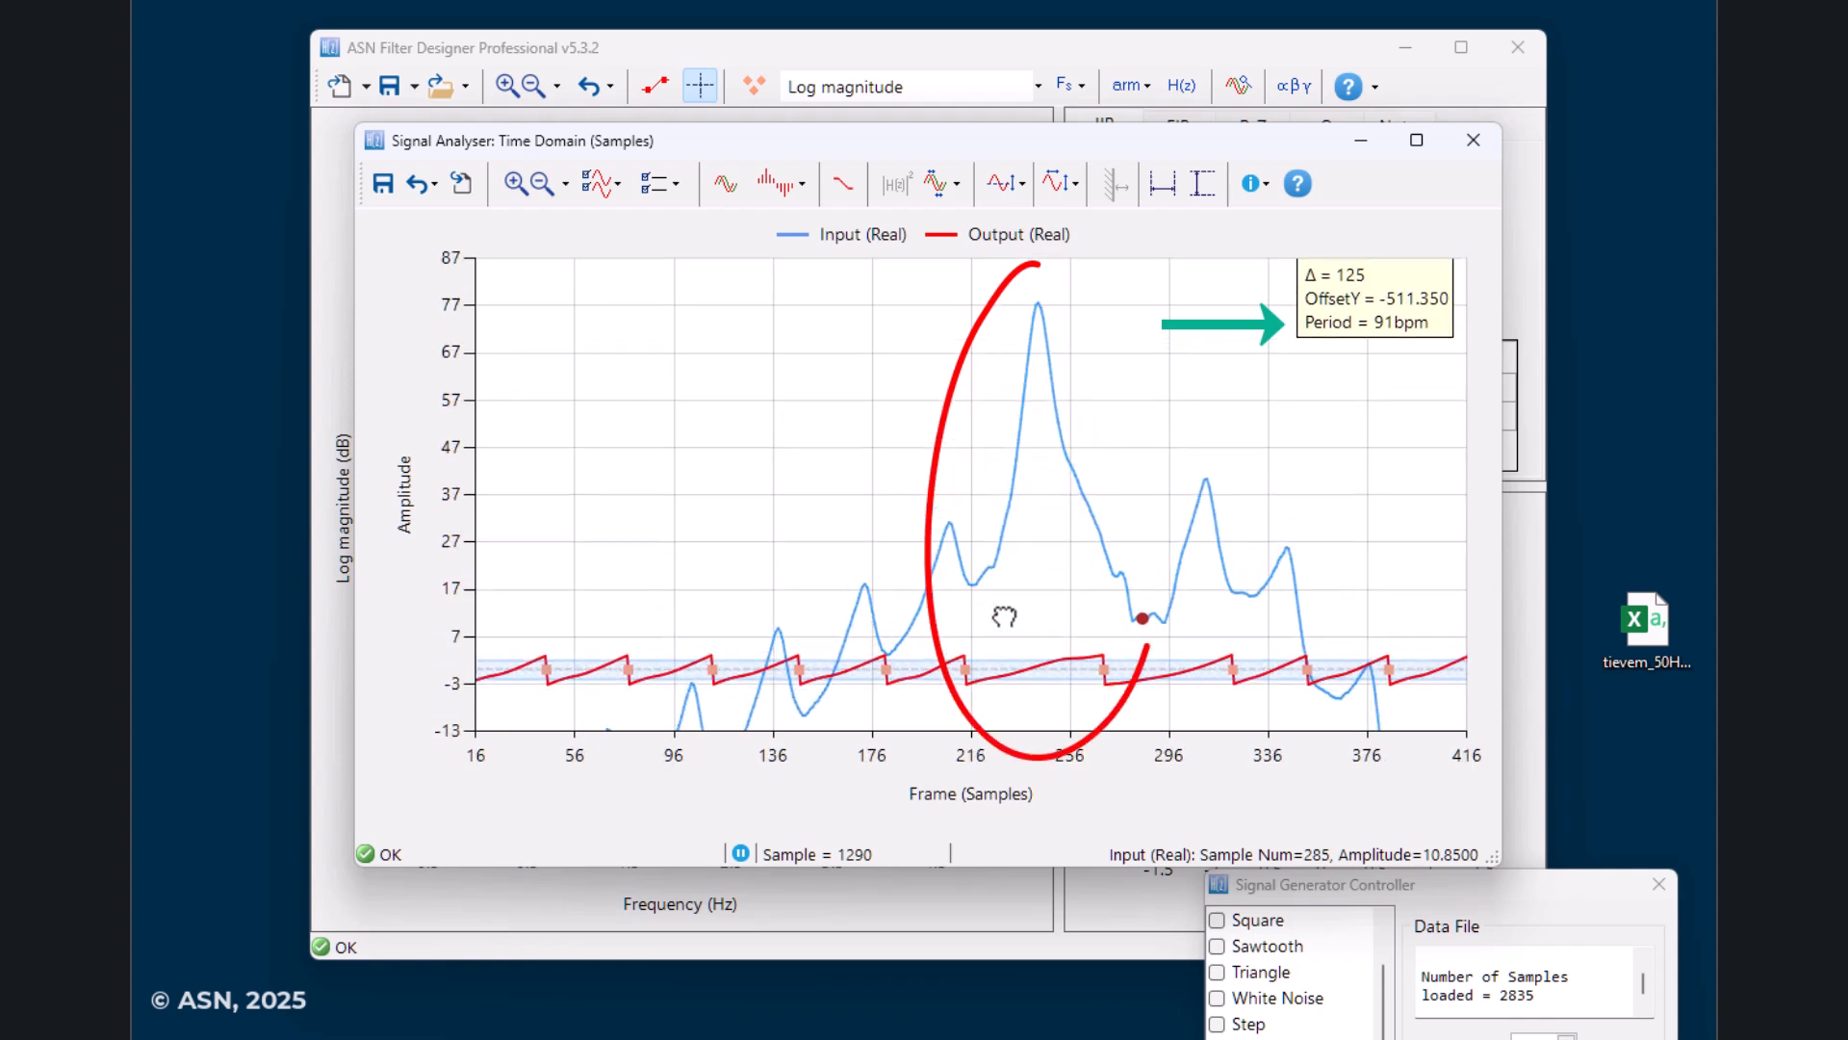
{"action": "scroll", "coordinate": [1064, 672], "scroll_direction": "up", "scroll_amount": 2}
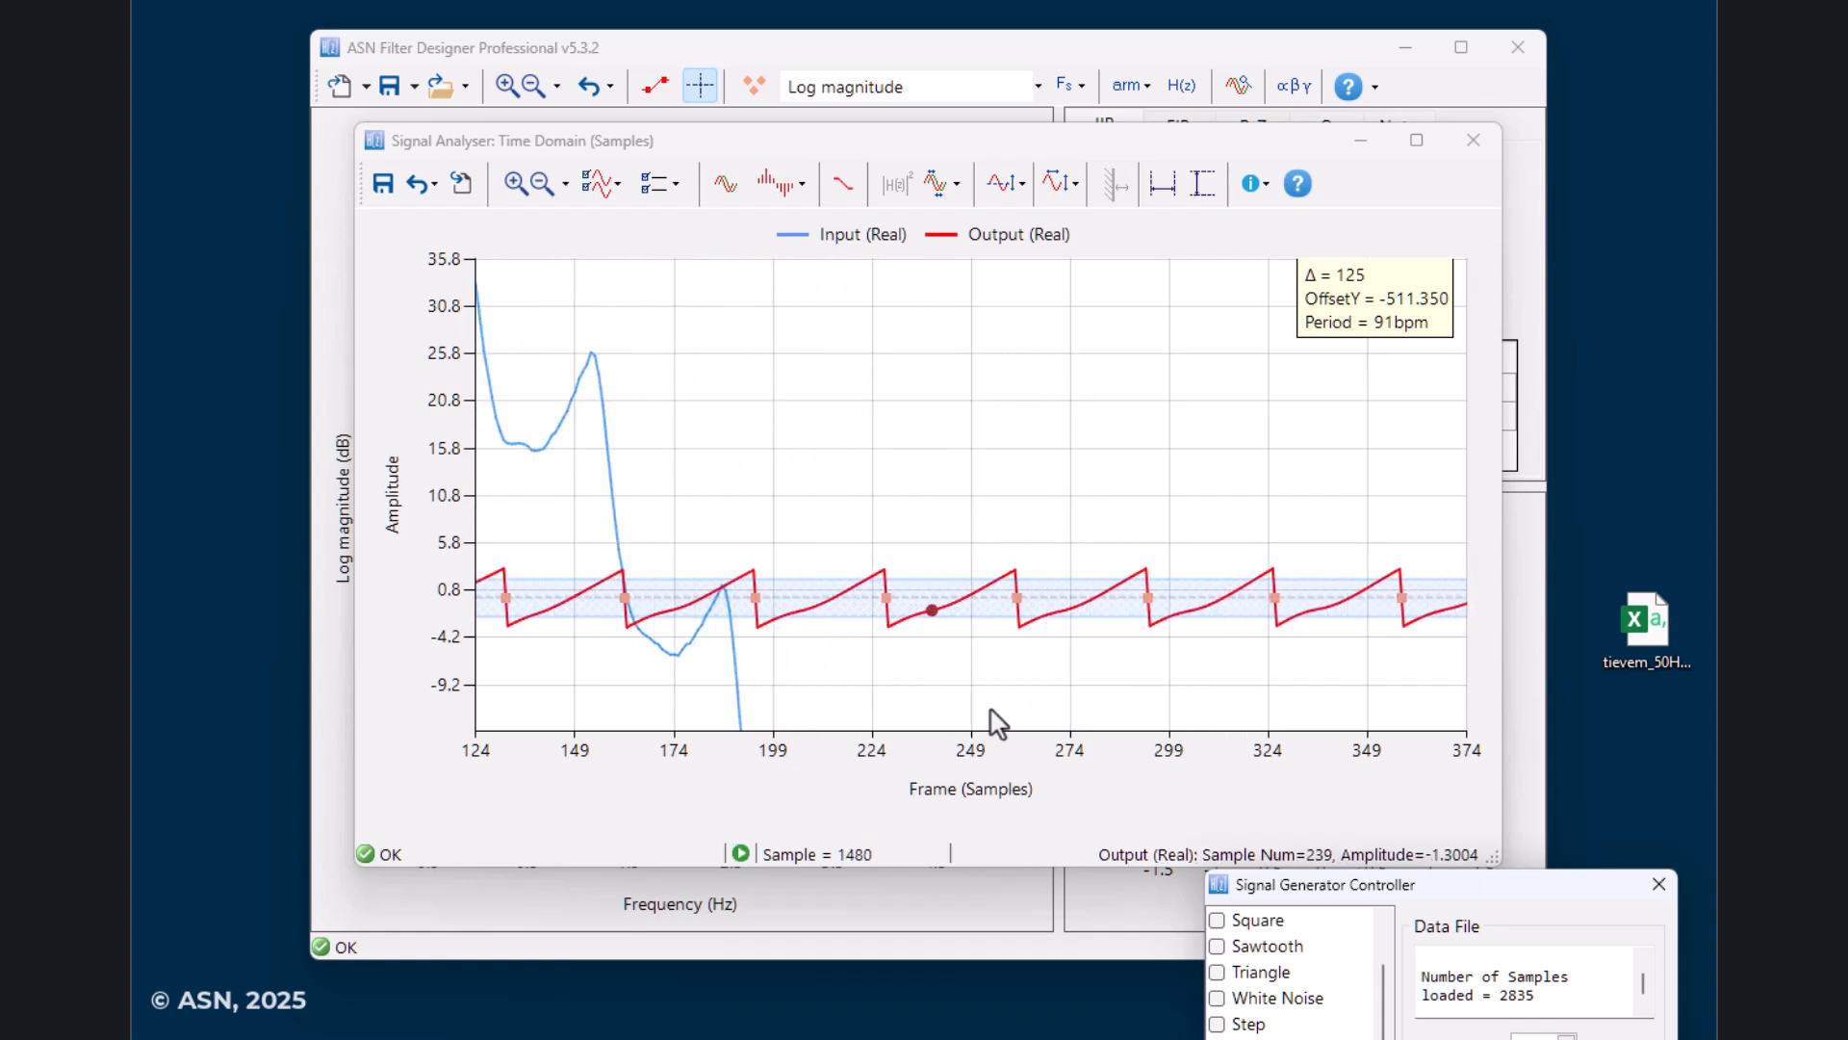
{"action": "scroll", "coordinate": [1040, 626], "scroll_direction": "down", "scroll_amount": 3}
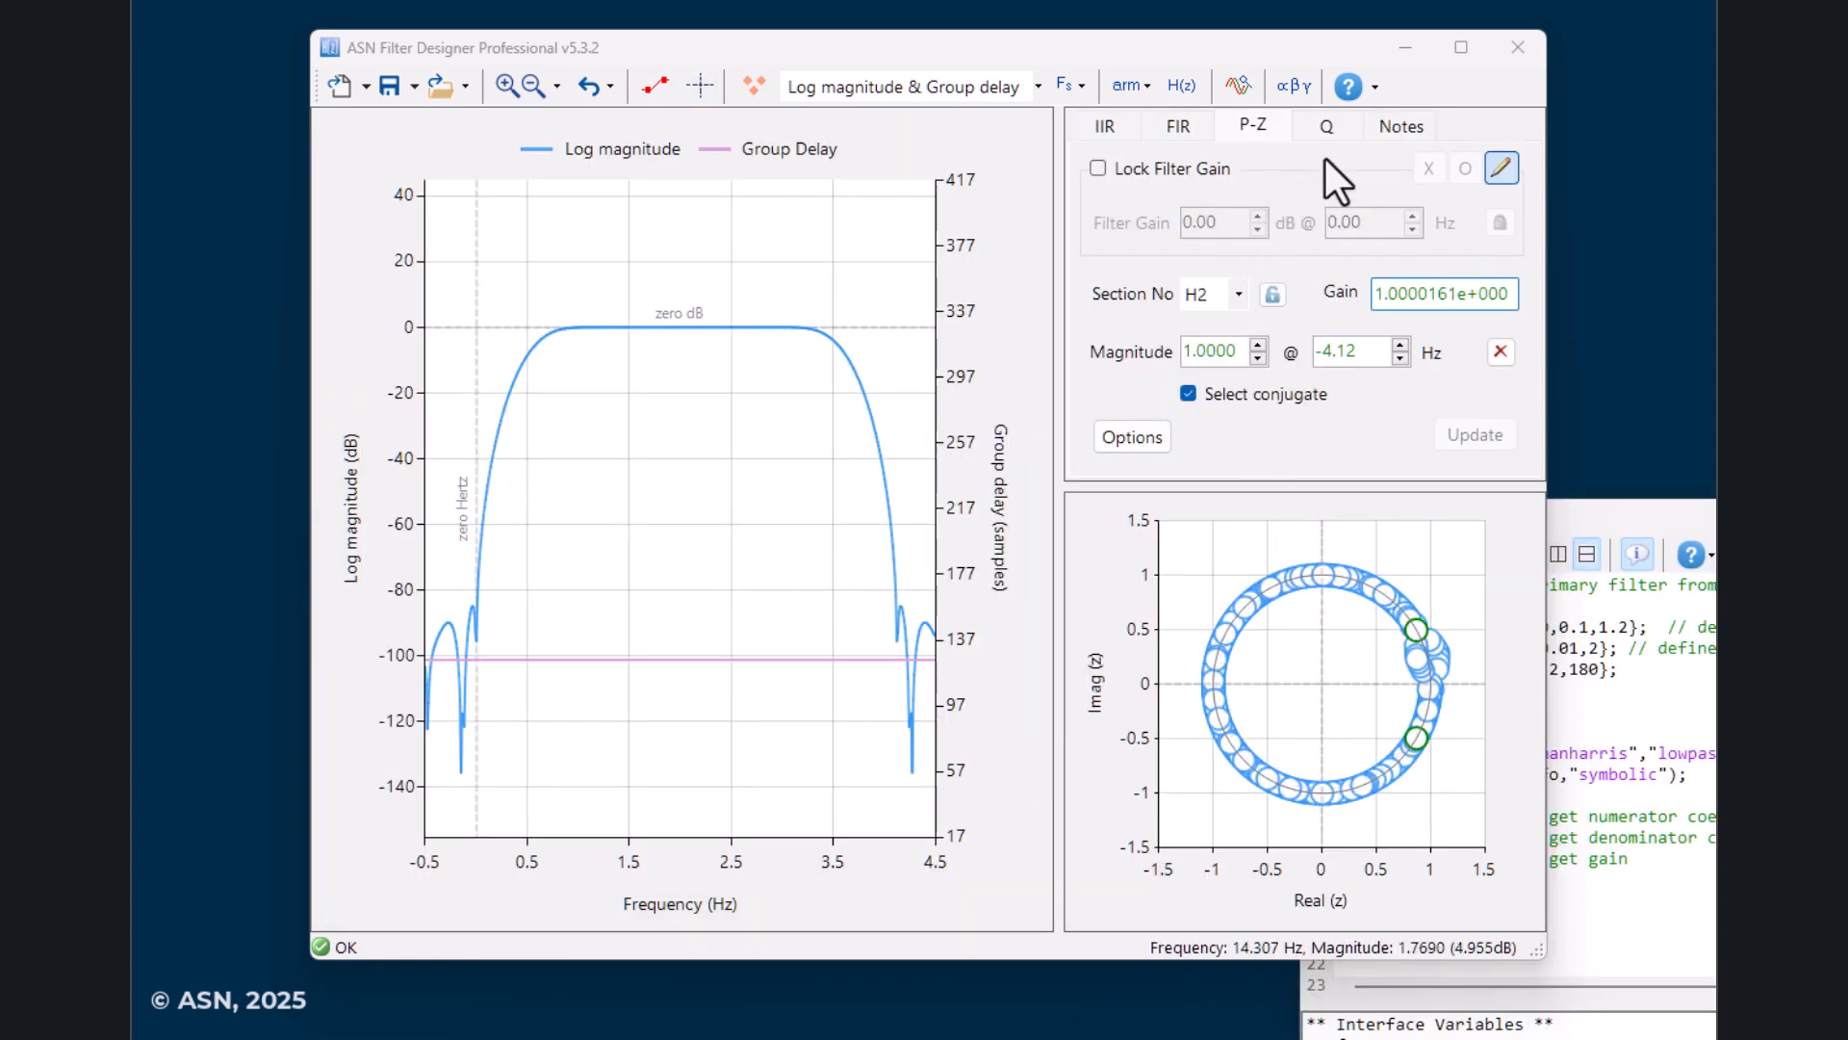
Set the filter's arithmetic to Single Precision, keep the Direct Form Transposed structure and apply the quantisation settings
{"action": "left_click", "coordinate": [1336, 138]}
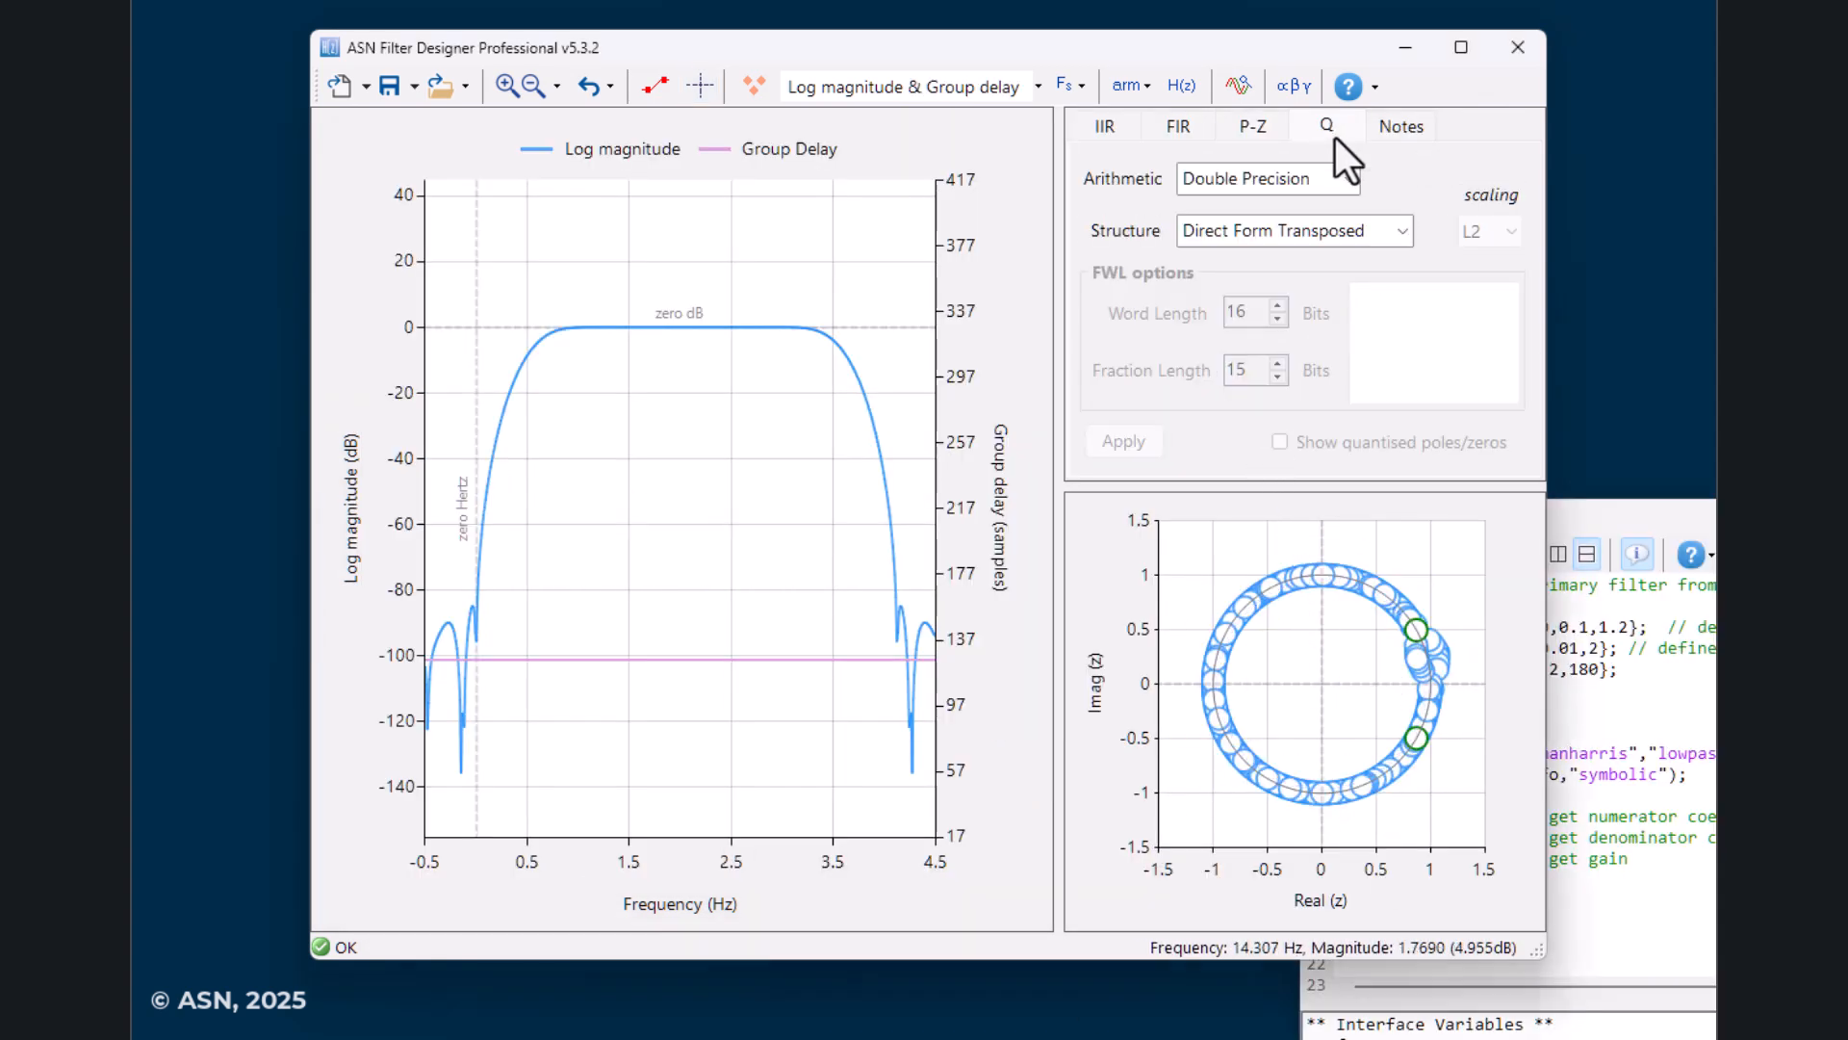
{"action": "left_click", "coordinate": [1293, 189]}
{"action": "left_click", "coordinate": [1273, 235]}
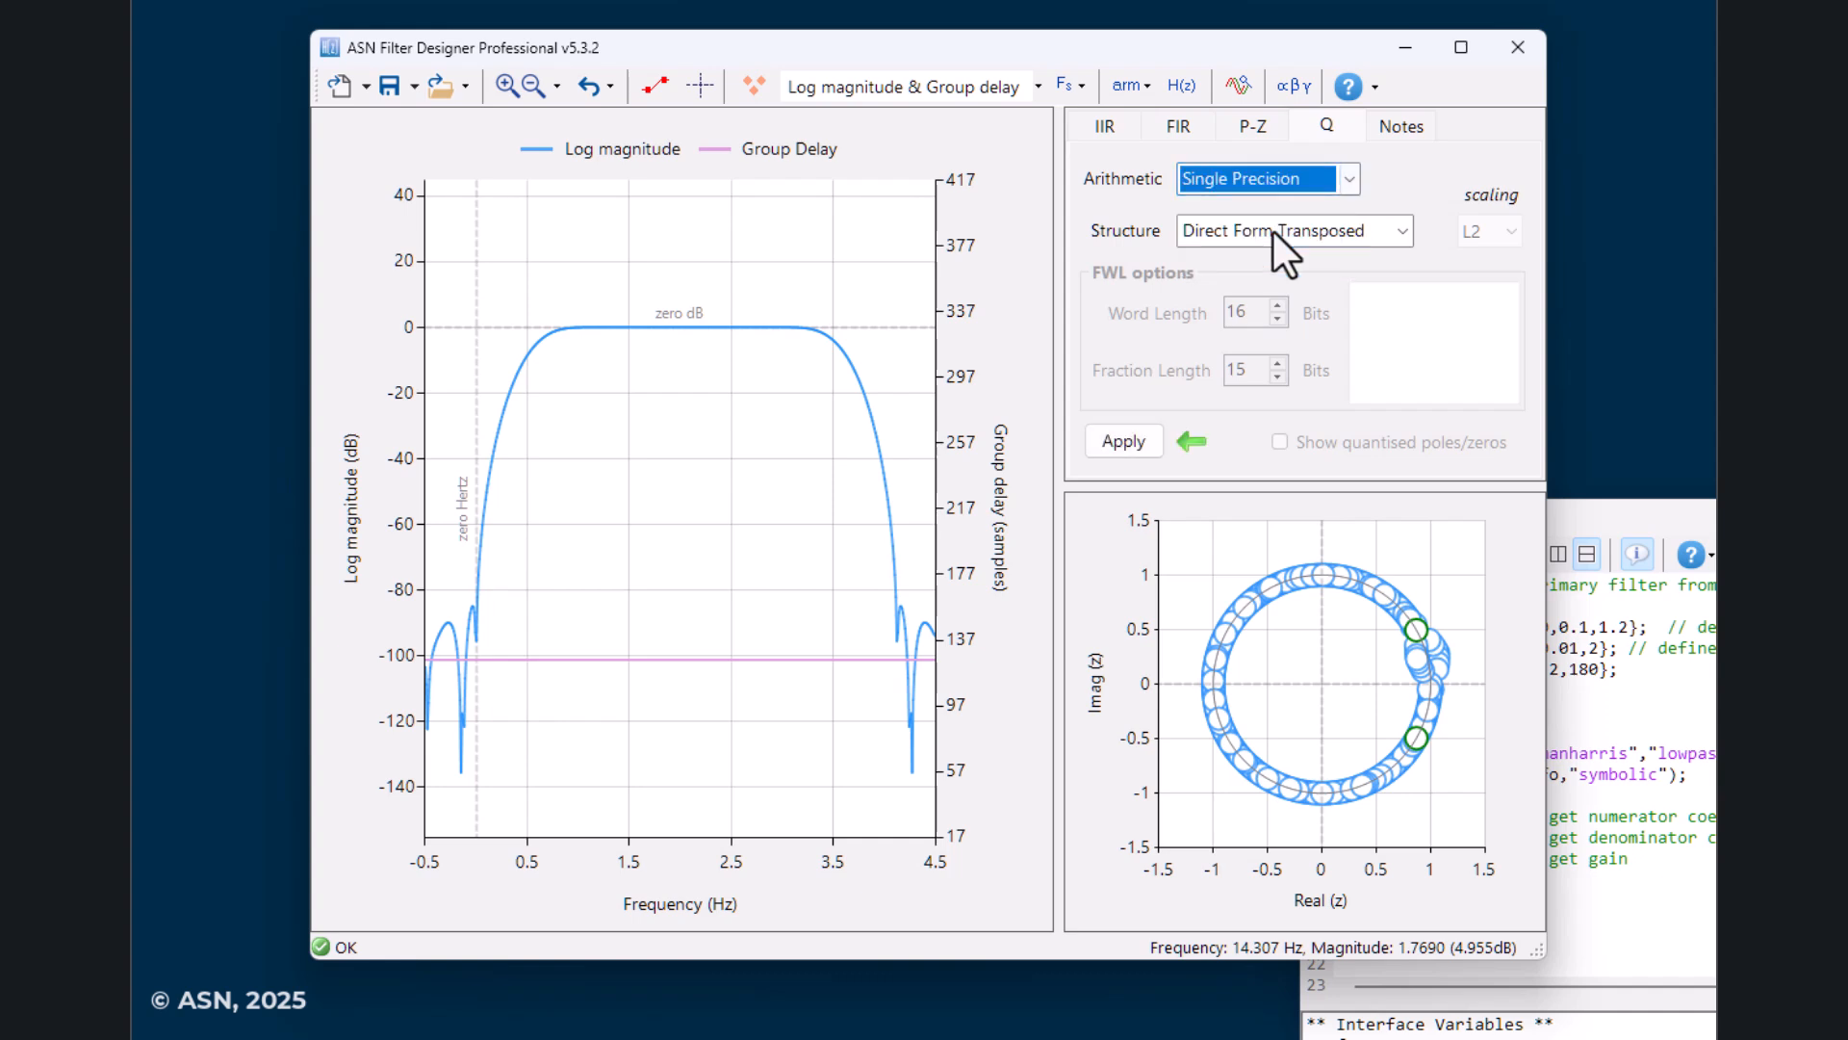
{"action": "left_click", "coordinate": [1134, 432]}
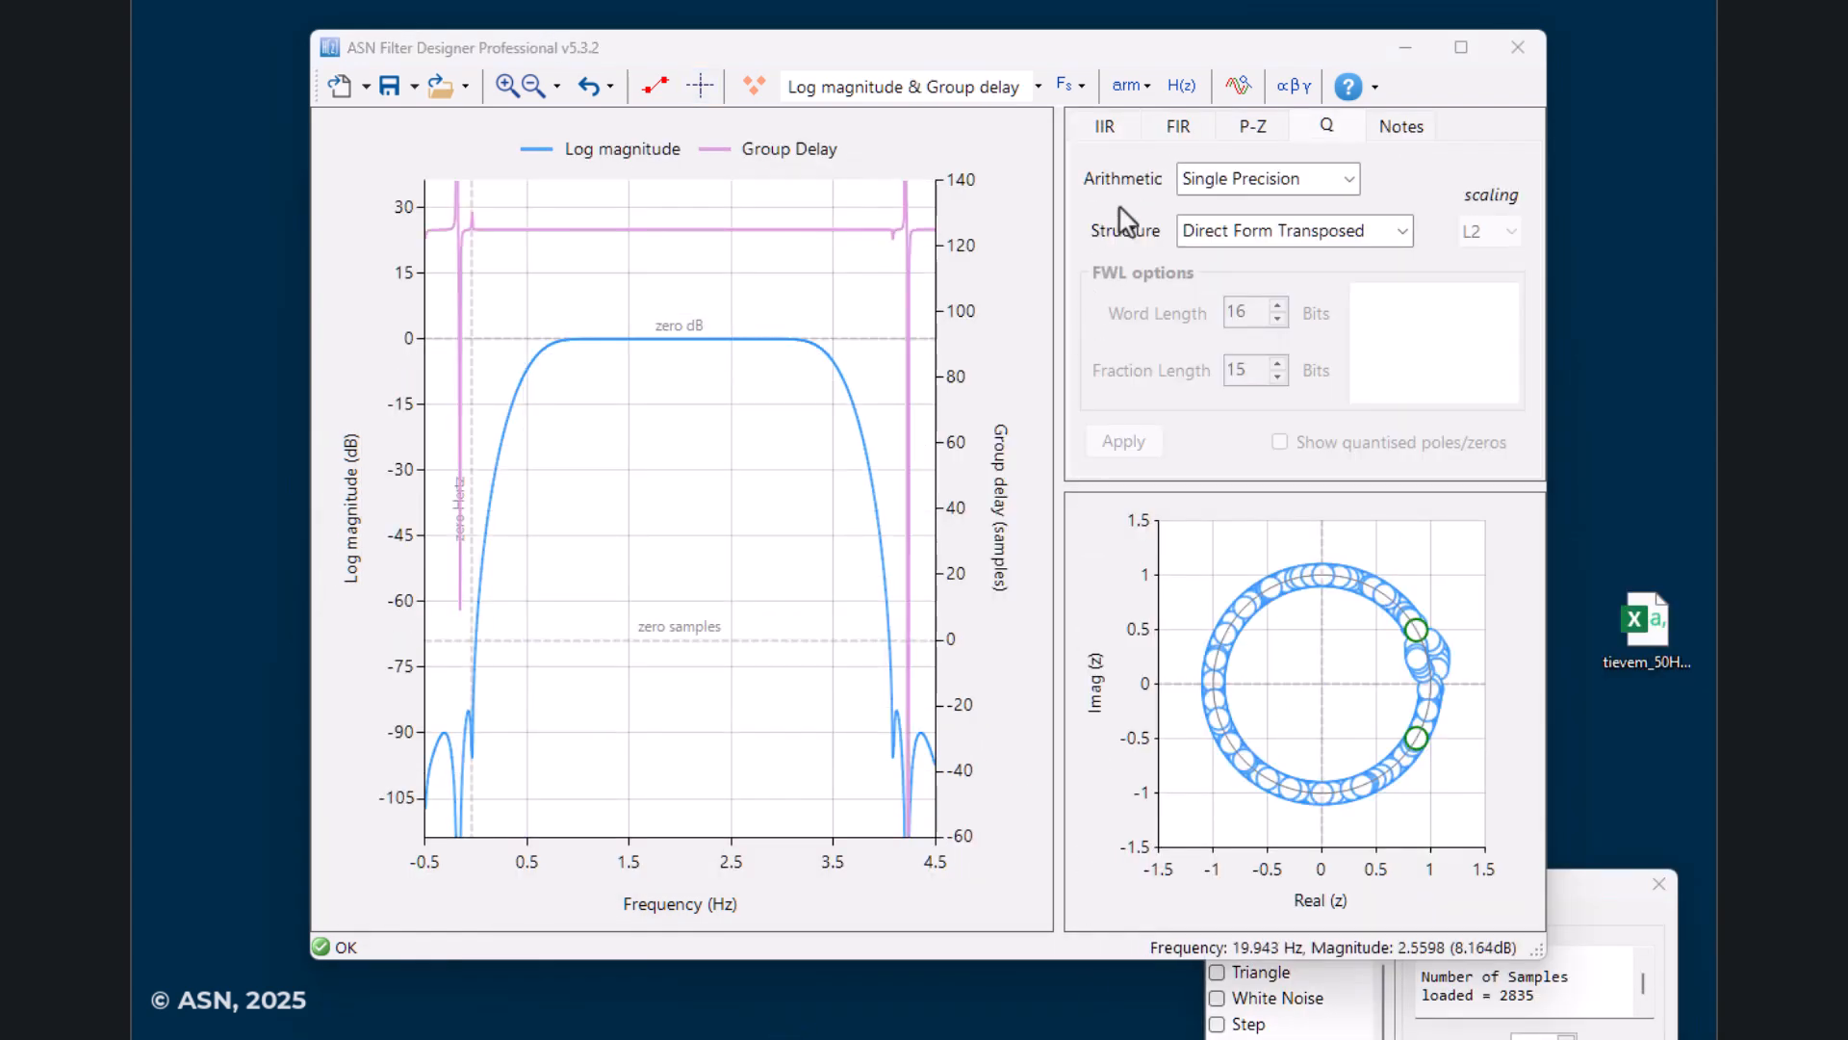
Generate an ANSI C project named myppgfilter from the filter design, with D:\Temp\myppgfilter as the output directory
{"action": "left_click", "coordinate": [1171, 91]}
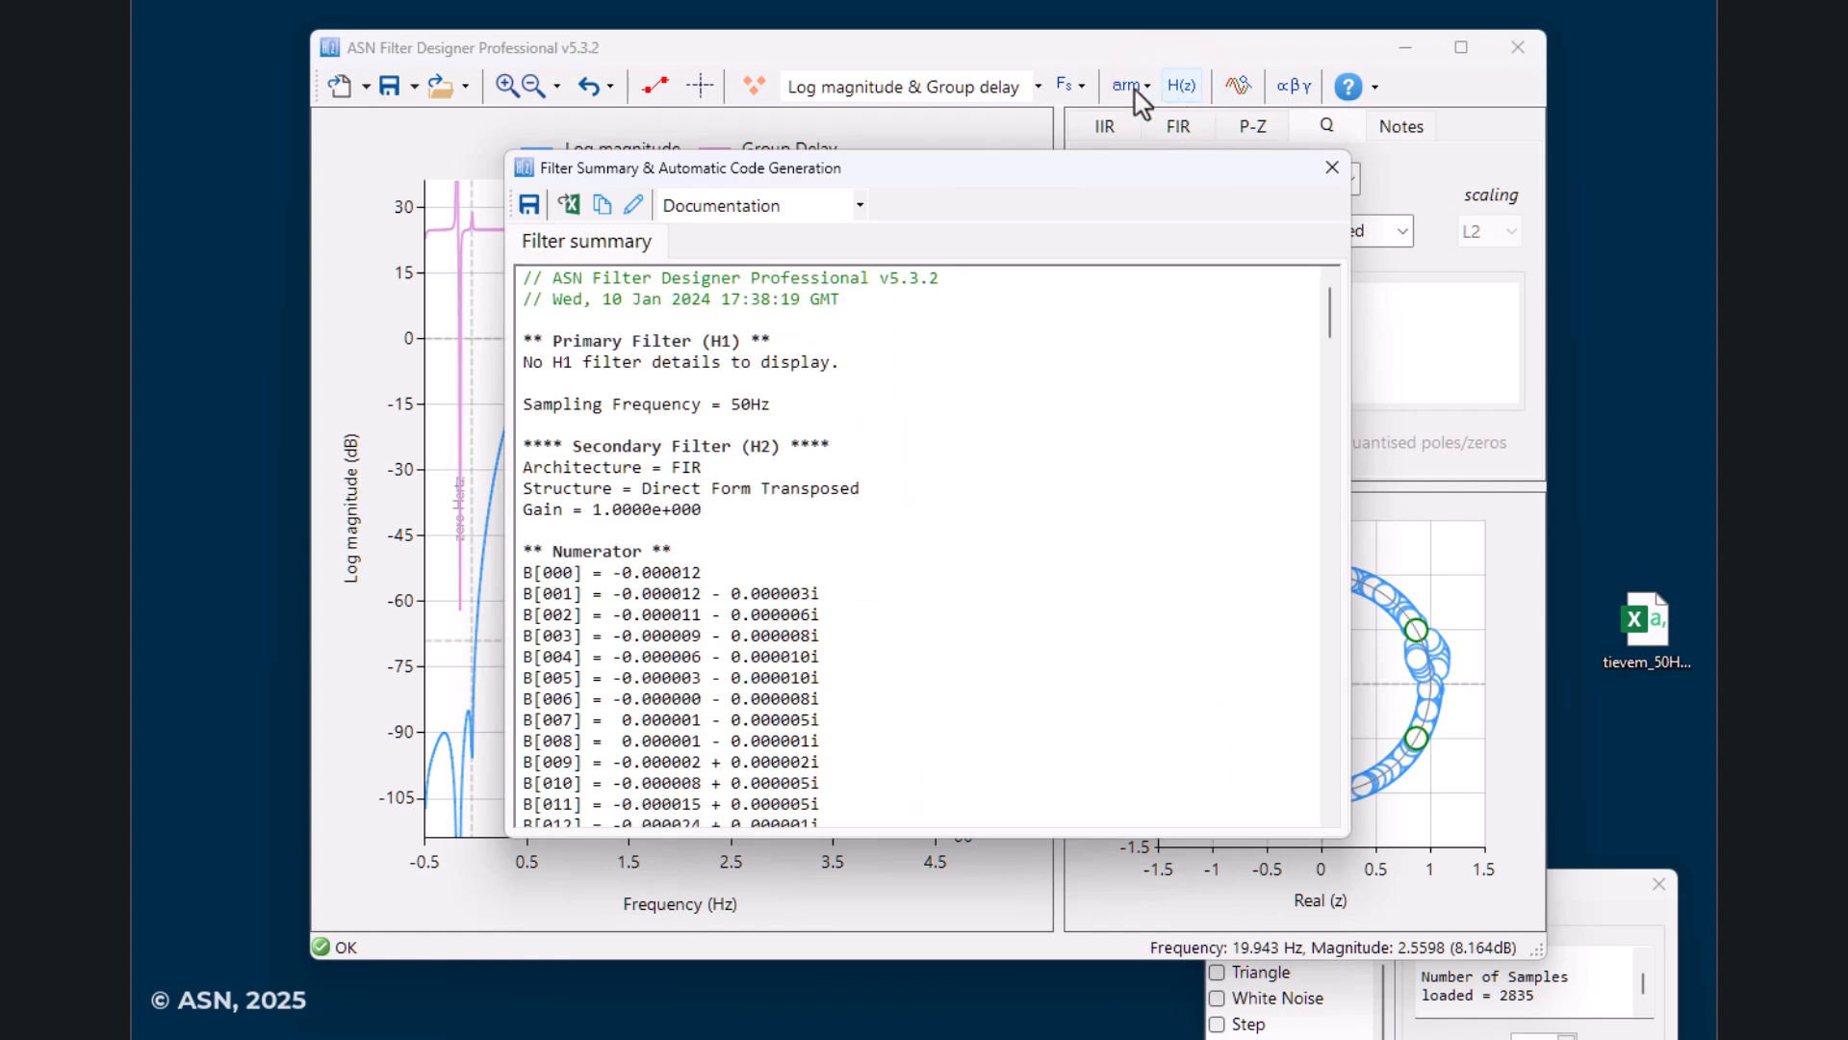
{"action": "left_click", "coordinate": [816, 200]}
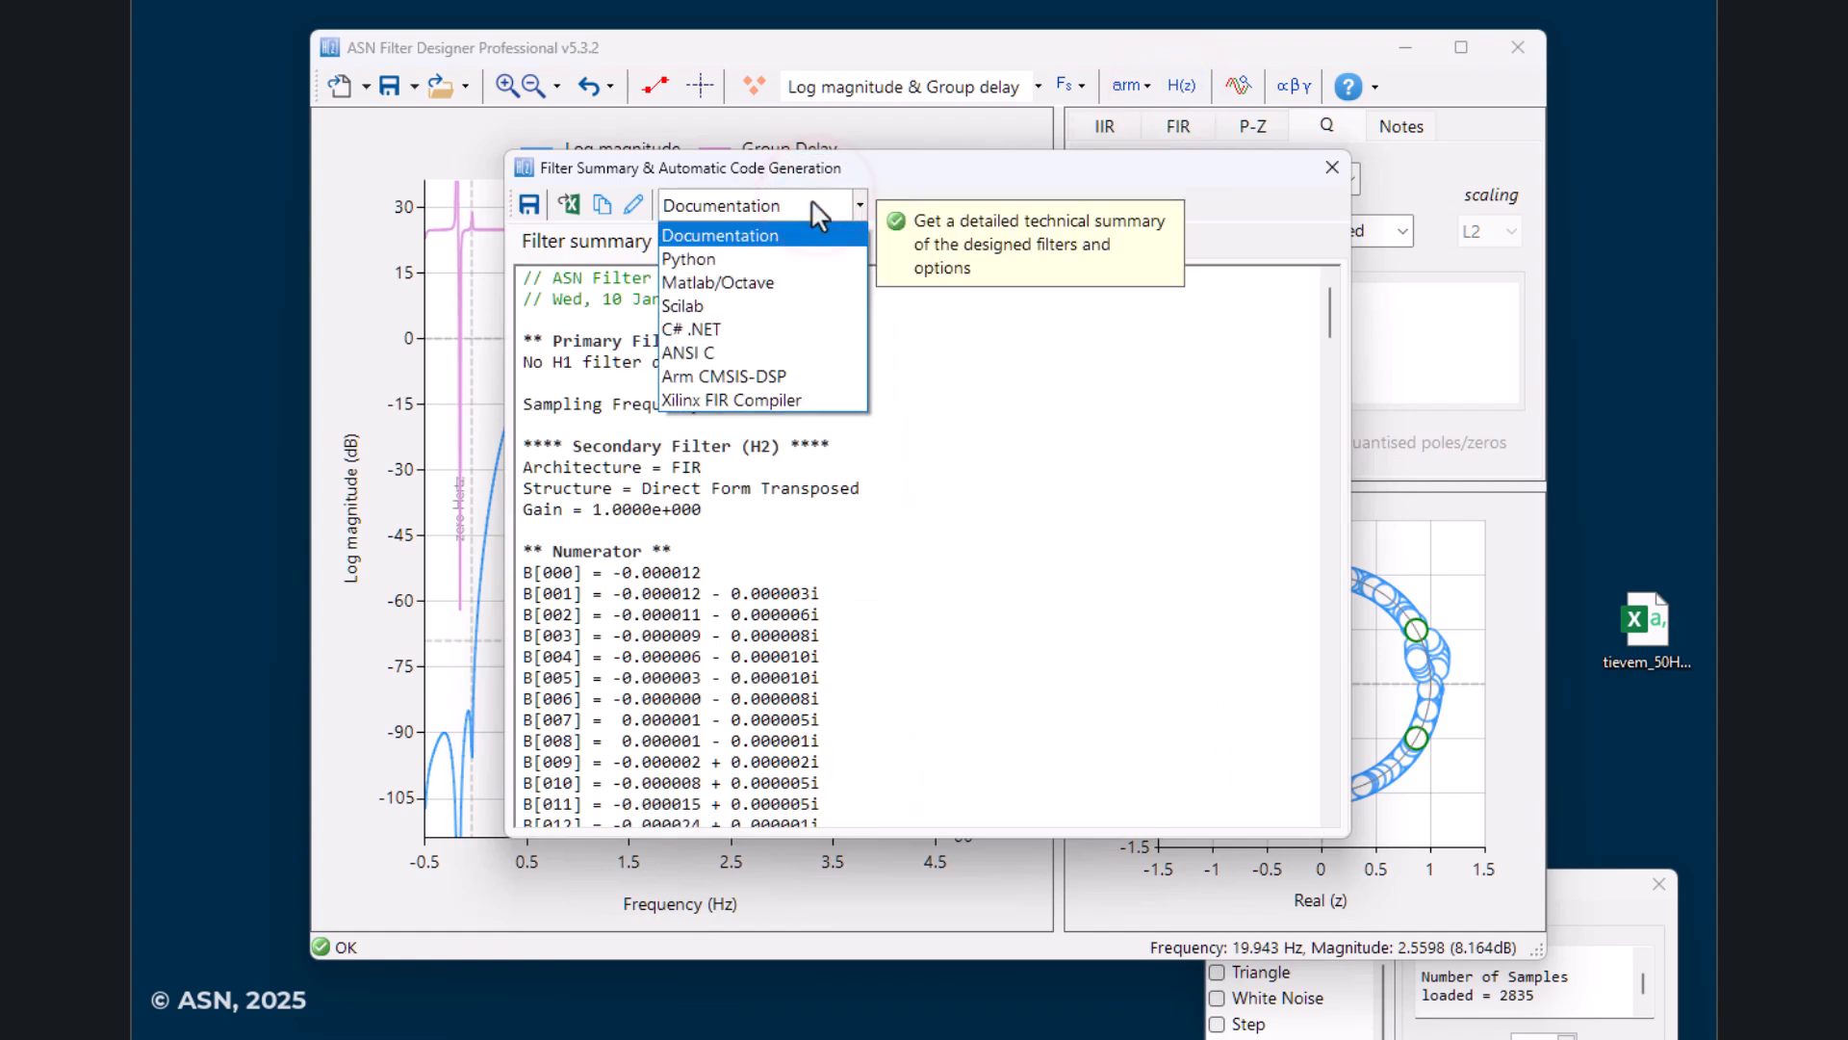
{"action": "left_click", "coordinate": [766, 338]}
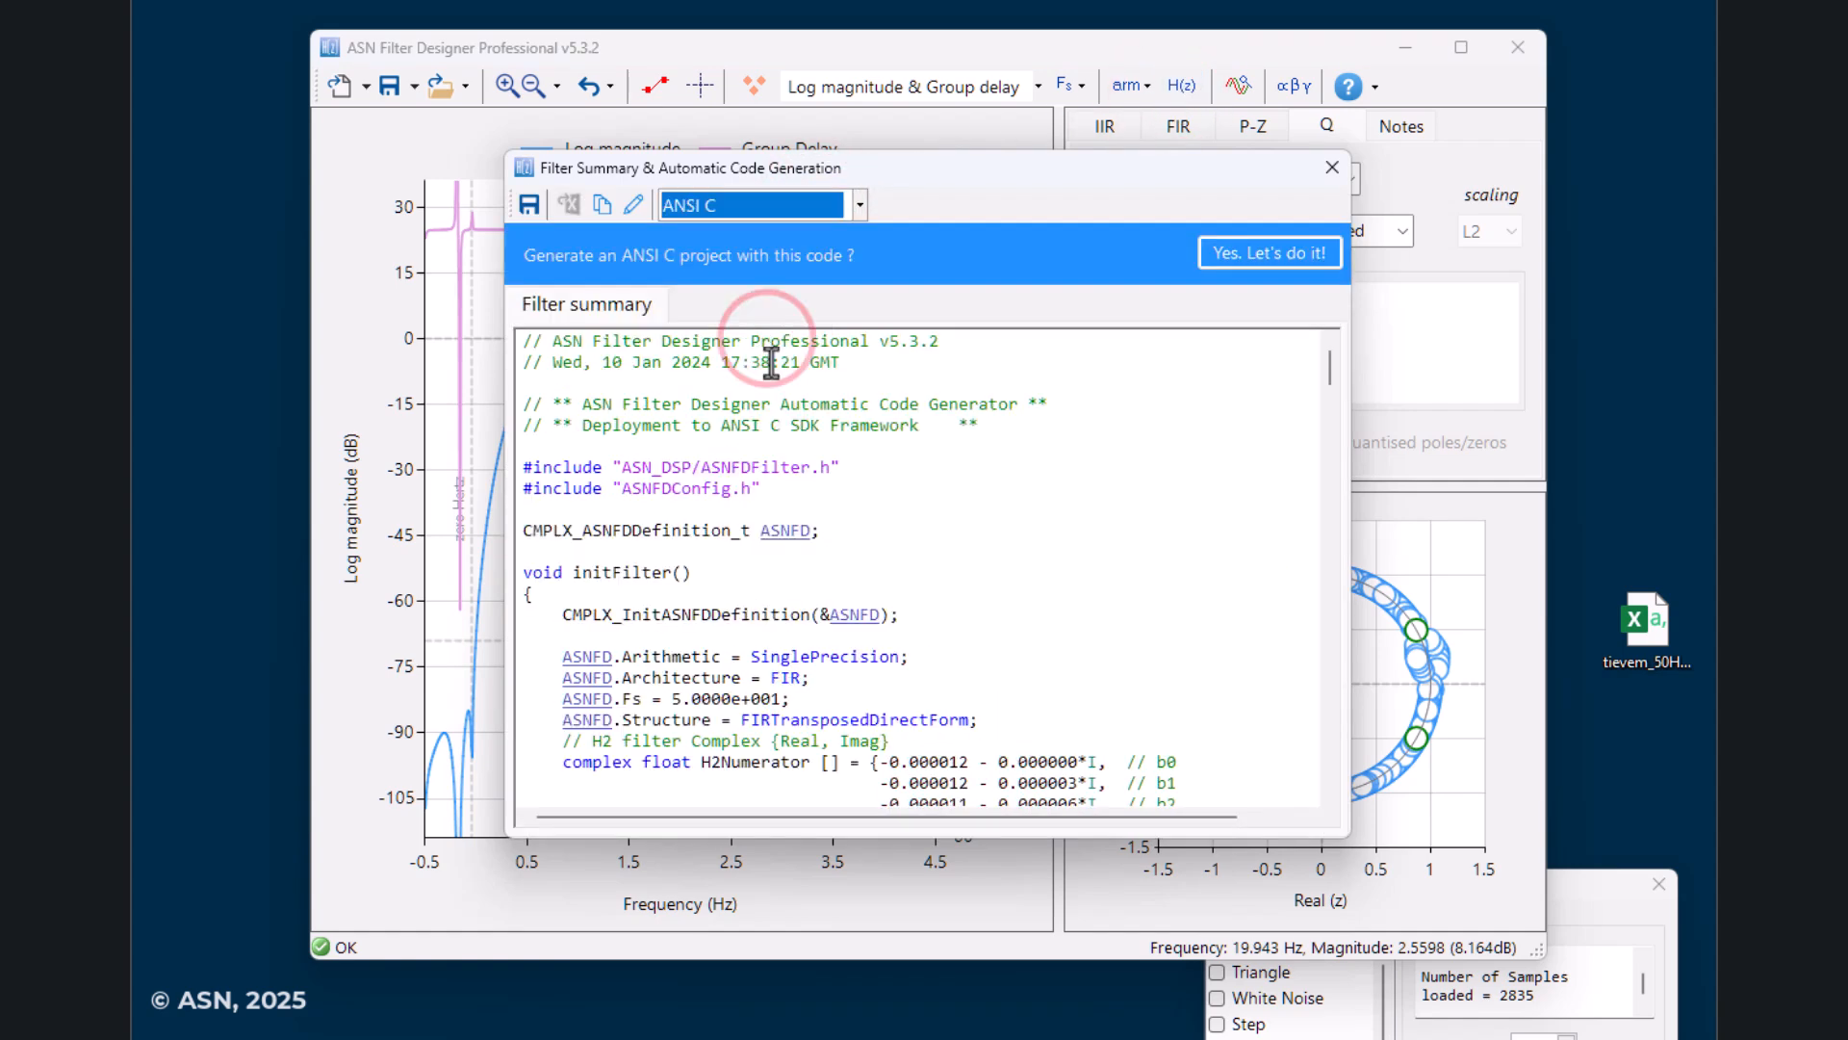
{"action": "left_click", "coordinate": [1269, 255]}
{"action": "left_click", "coordinate": [871, 387]}
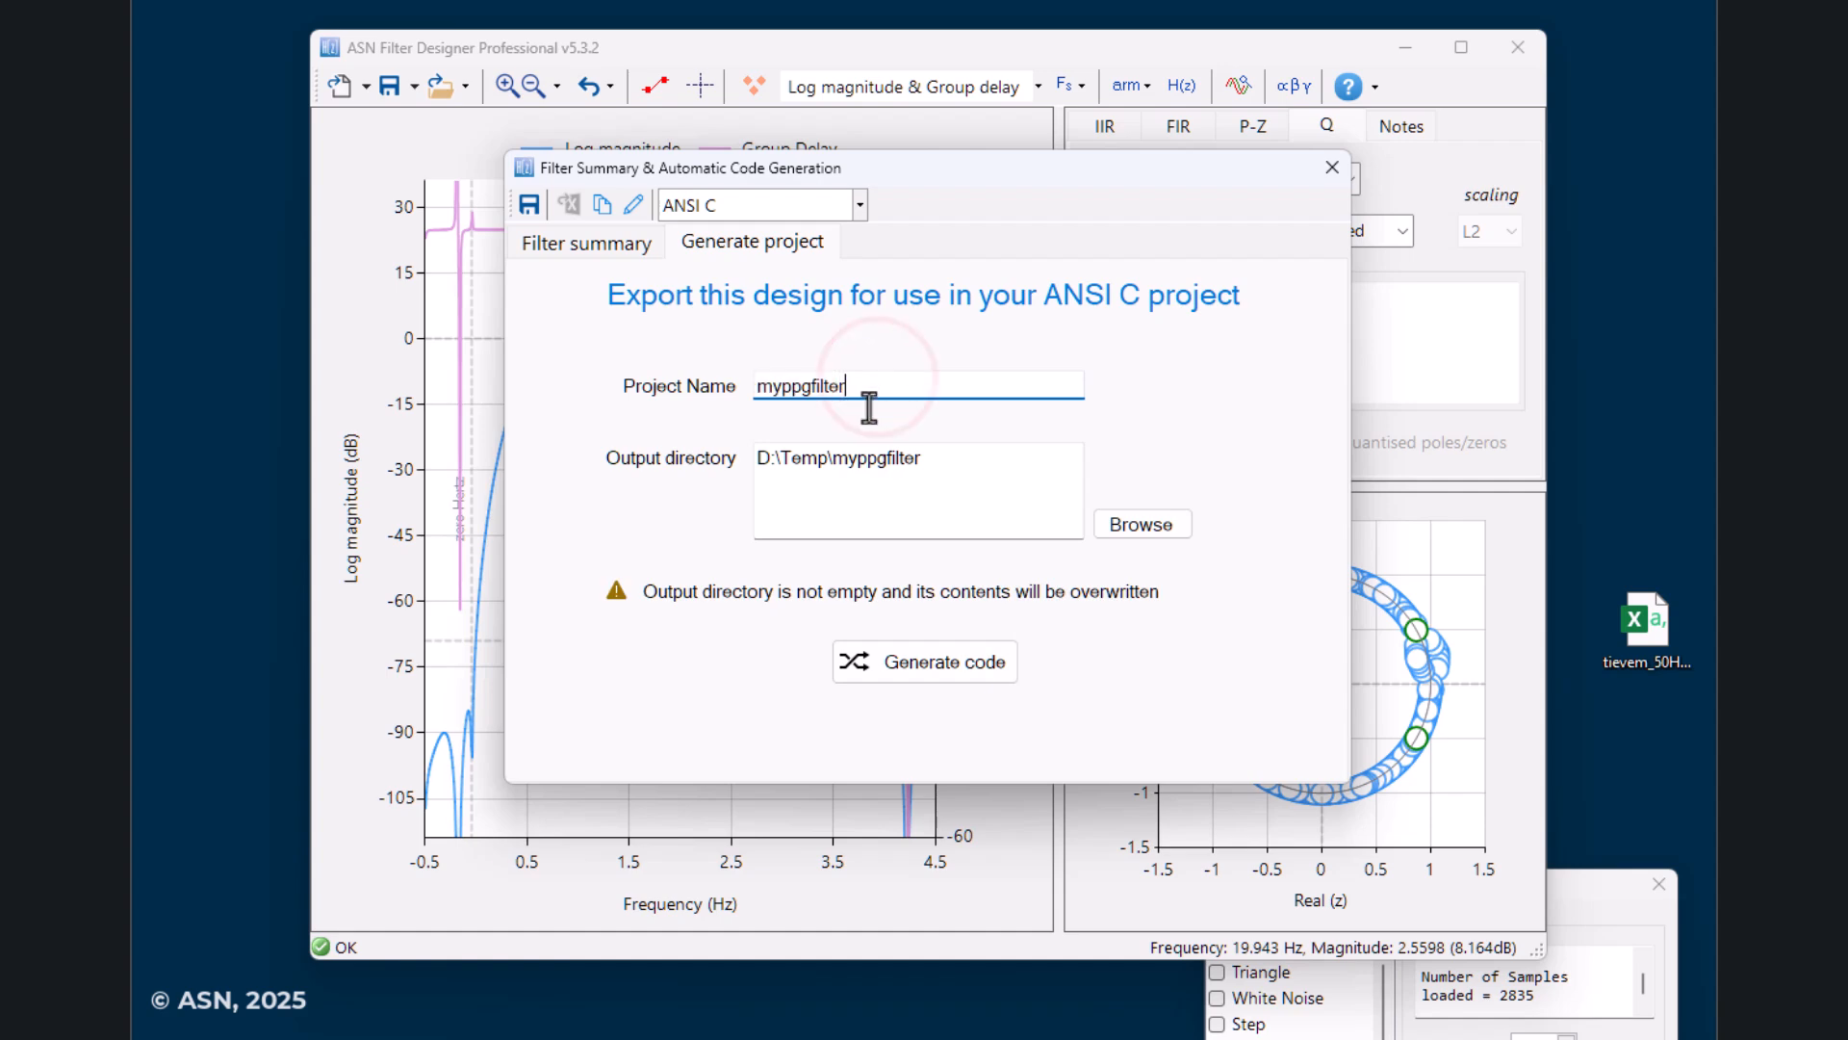
{"action": "left_click", "coordinate": [945, 664]}
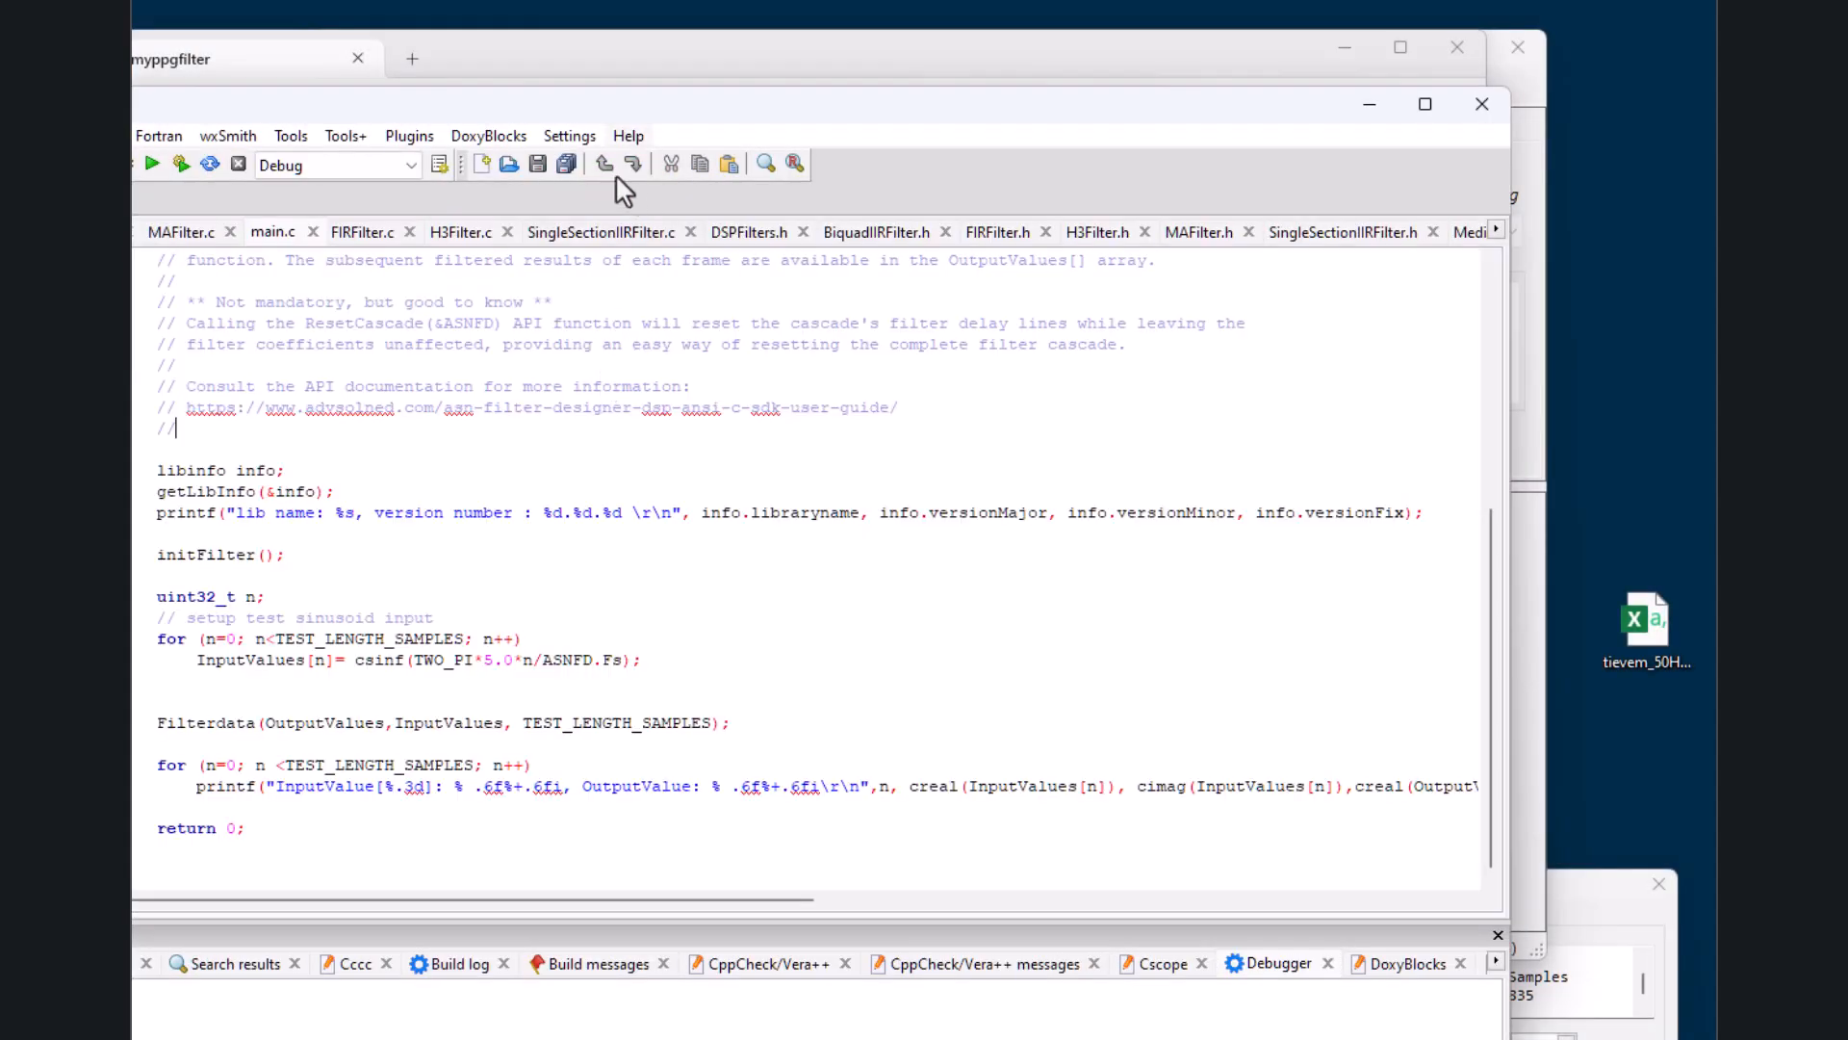
Review the sinusoid test loop in main.c in Code::Blocks, run the Debug build and check the filtered output values
{"action": "left_click_drag", "start_coordinate": [496, 110], "coordinate": [634, 100]}
{"action": "scroll", "coordinate": [832, 508], "scroll_direction": "up", "scroll_amount": 7}
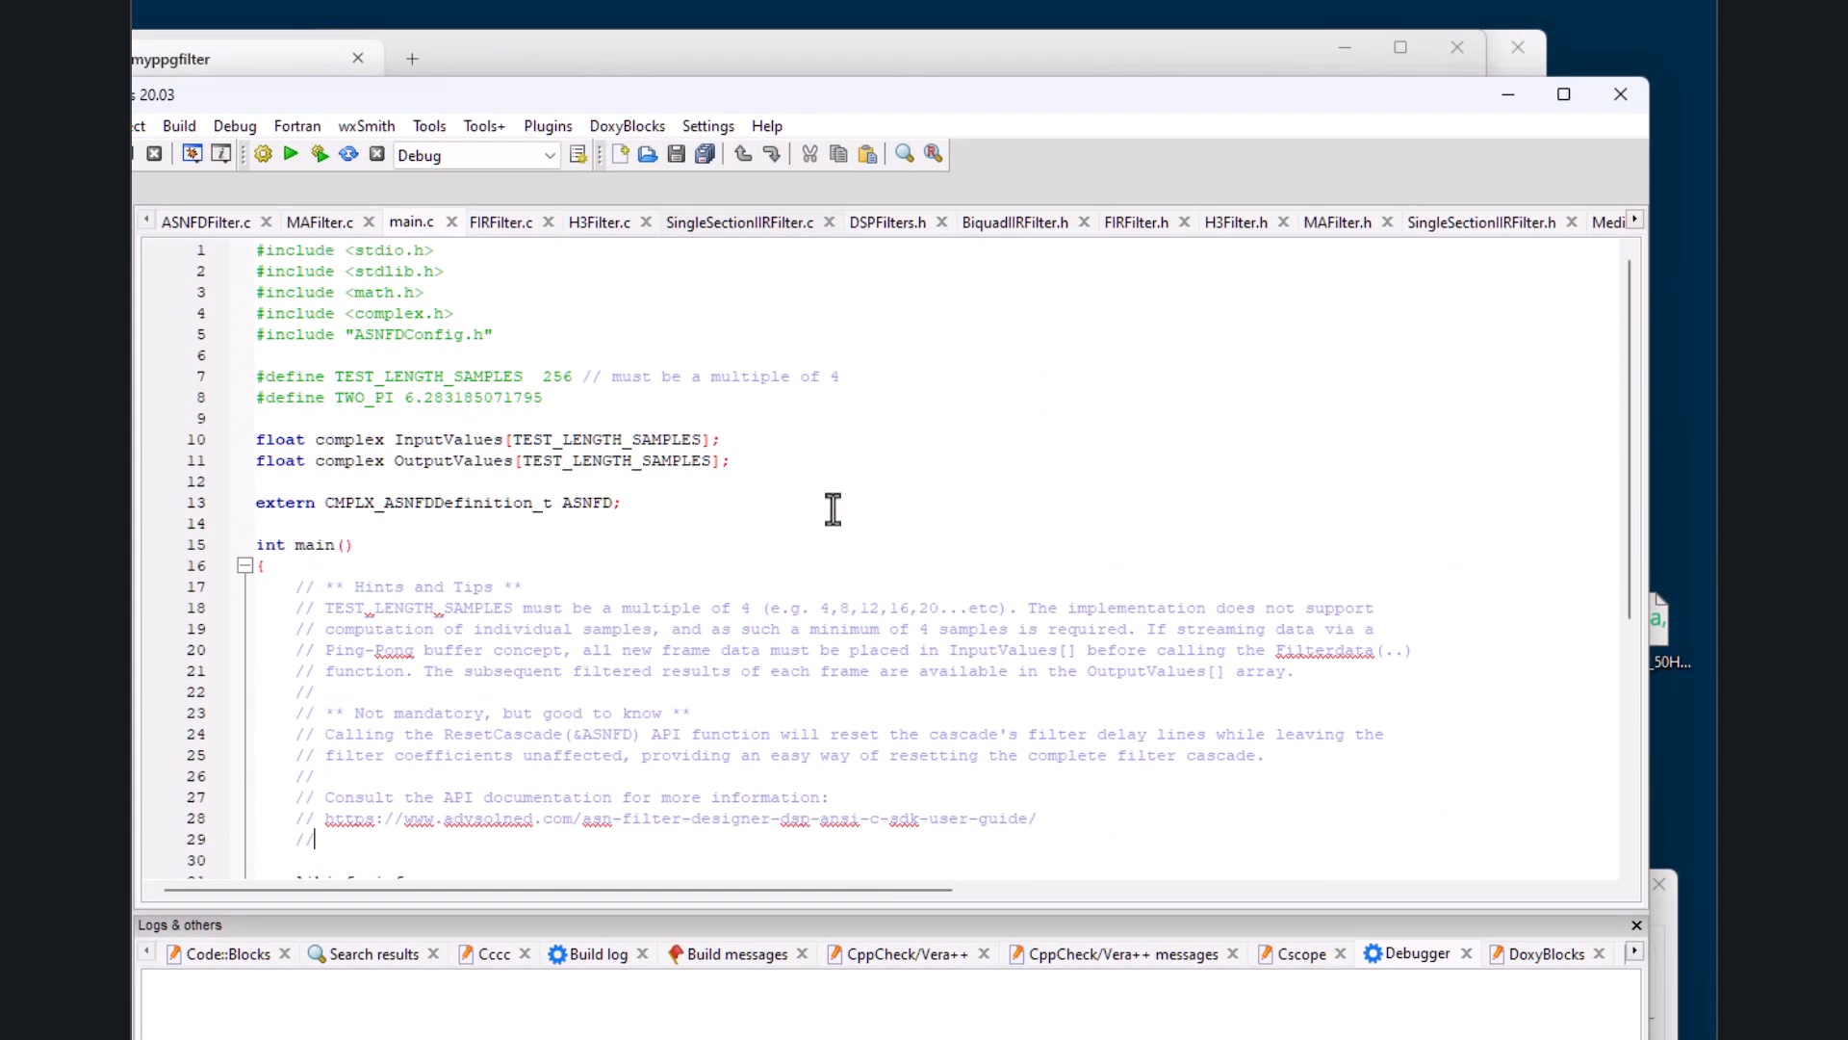
{"action": "scroll", "coordinate": [832, 508], "scroll_direction": "down", "scroll_amount": 4}
{"action": "scroll", "coordinate": [832, 511], "scroll_direction": "down", "scroll_amount": 3}
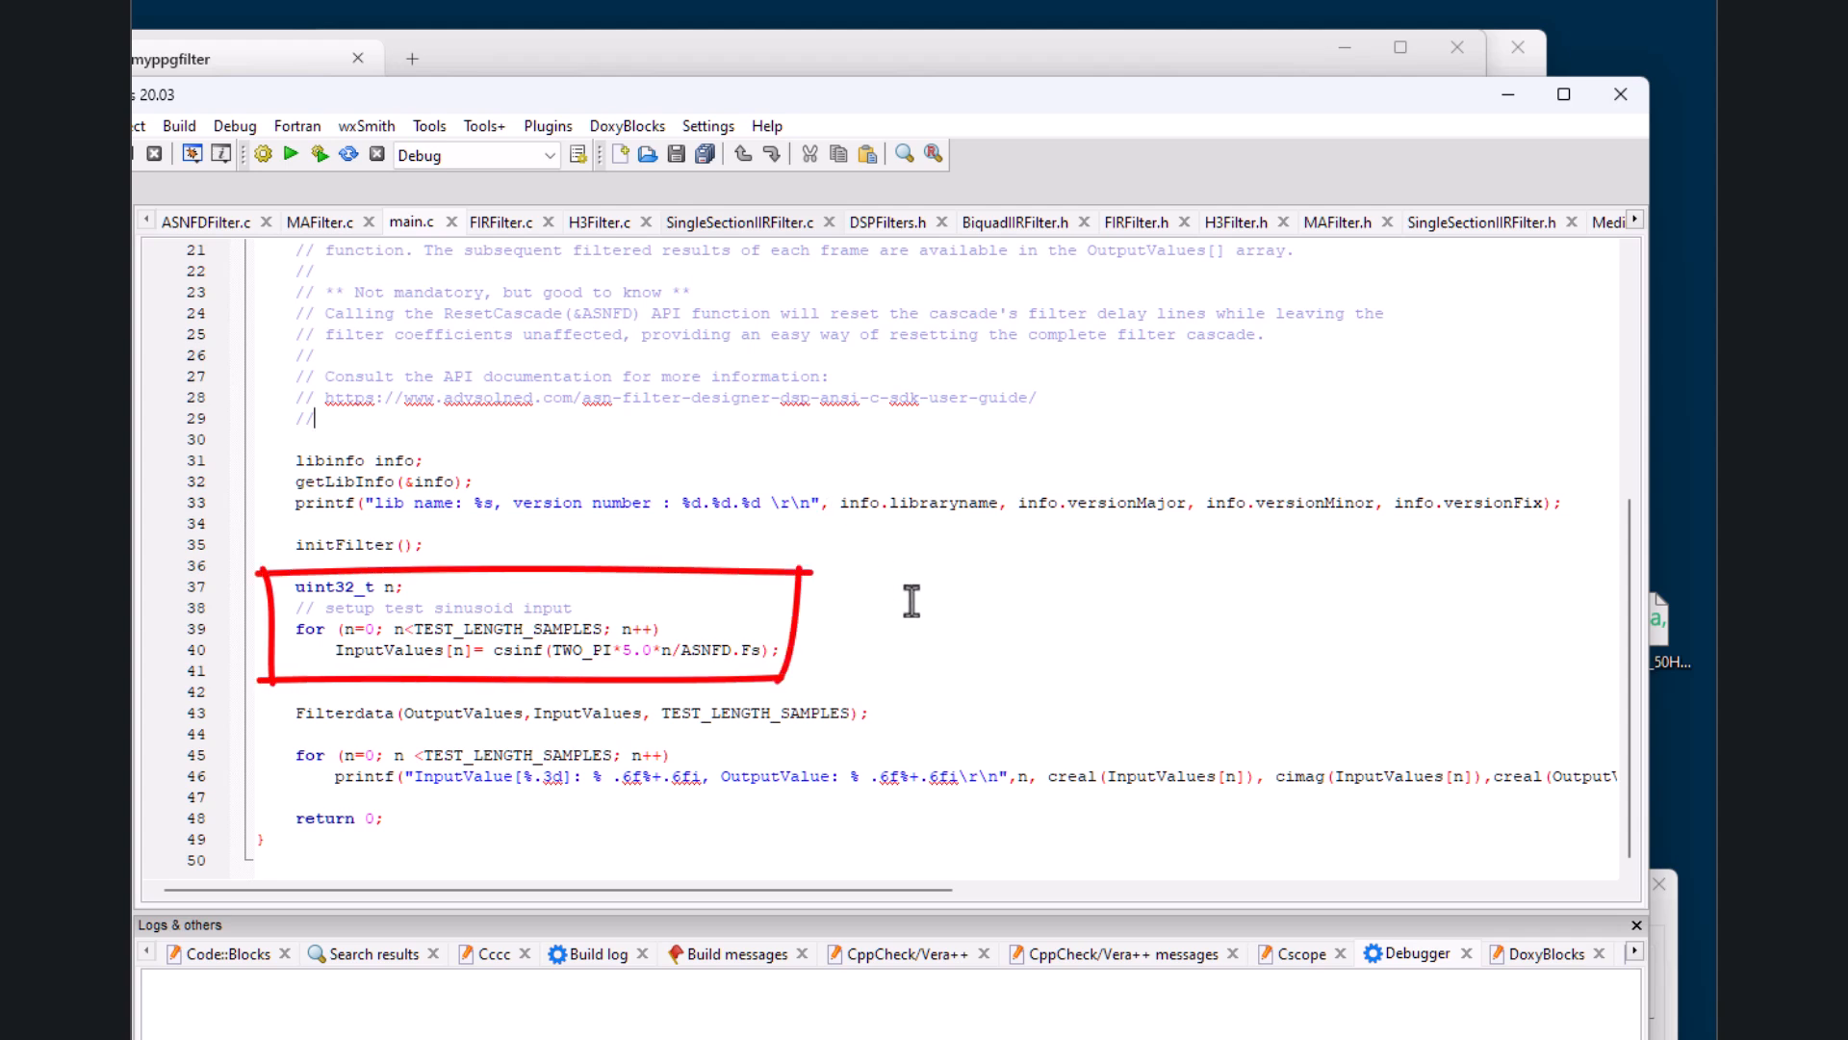
{"action": "left_click", "coordinate": [294, 155]}
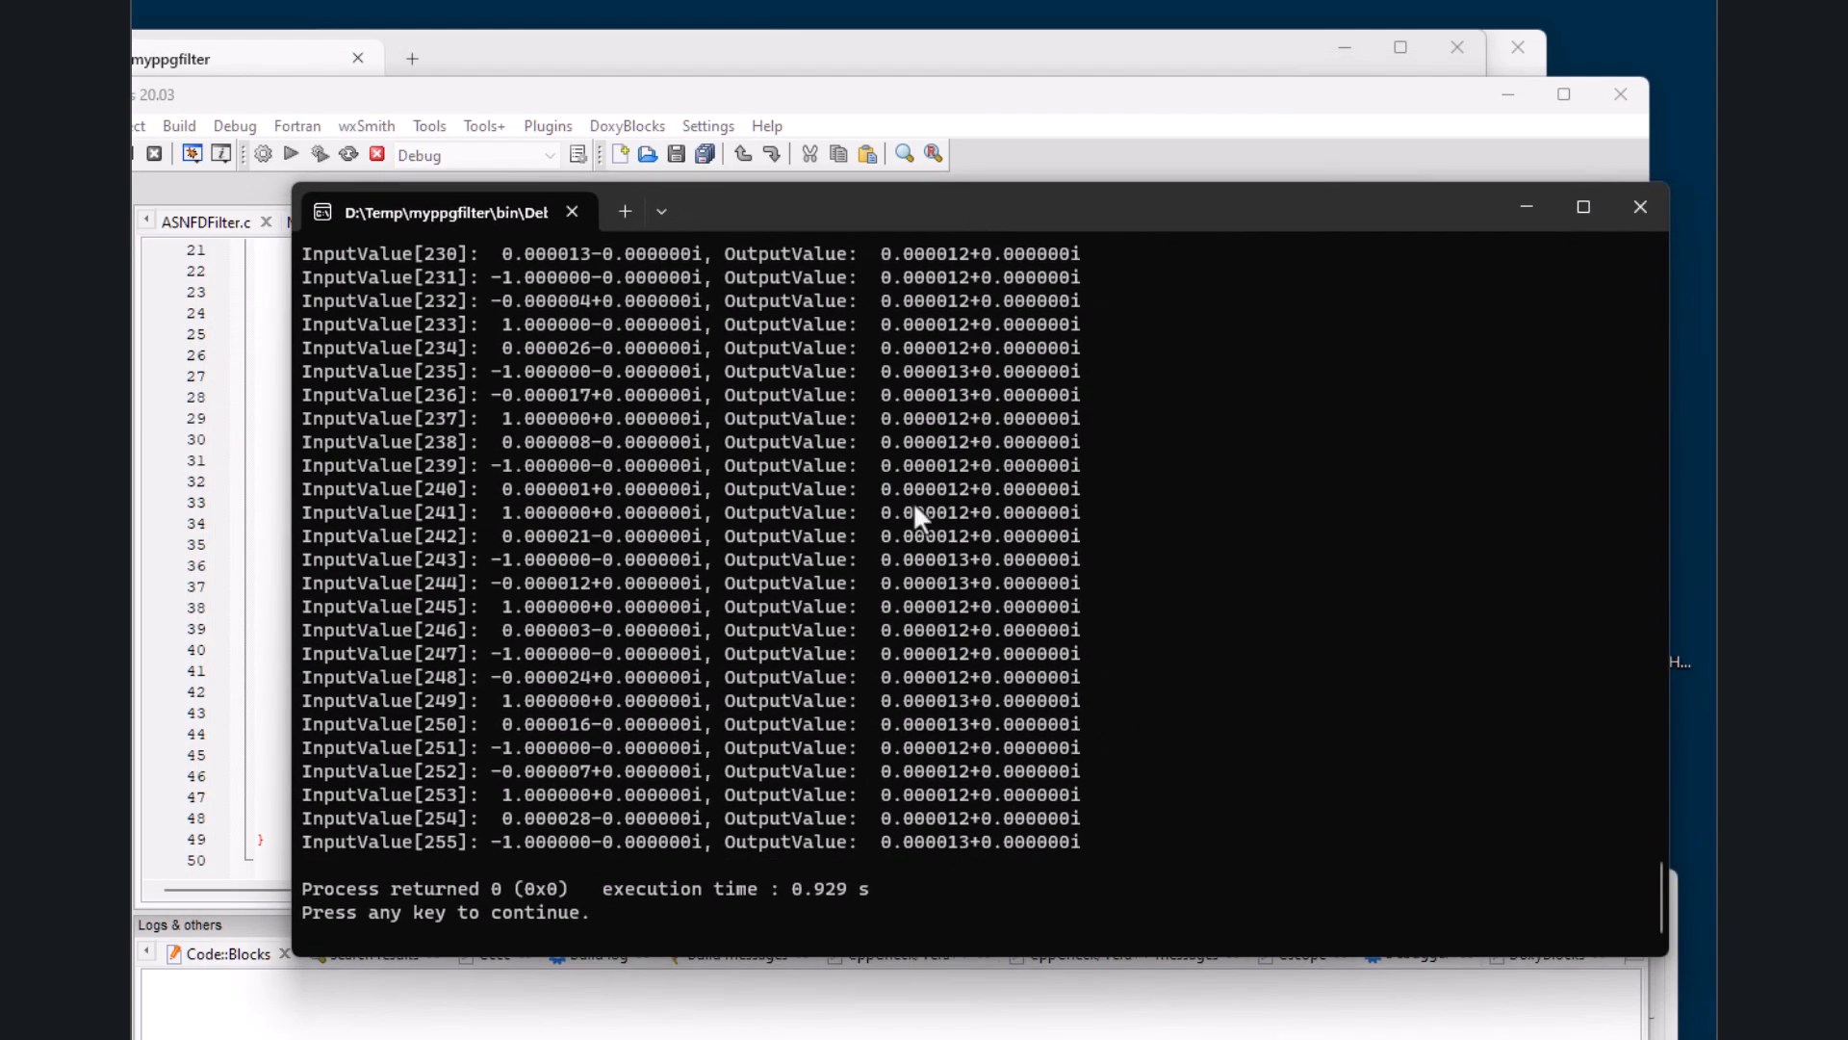
{"action": "scroll", "coordinate": [899, 586], "scroll_direction": "up", "scroll_amount": 8}
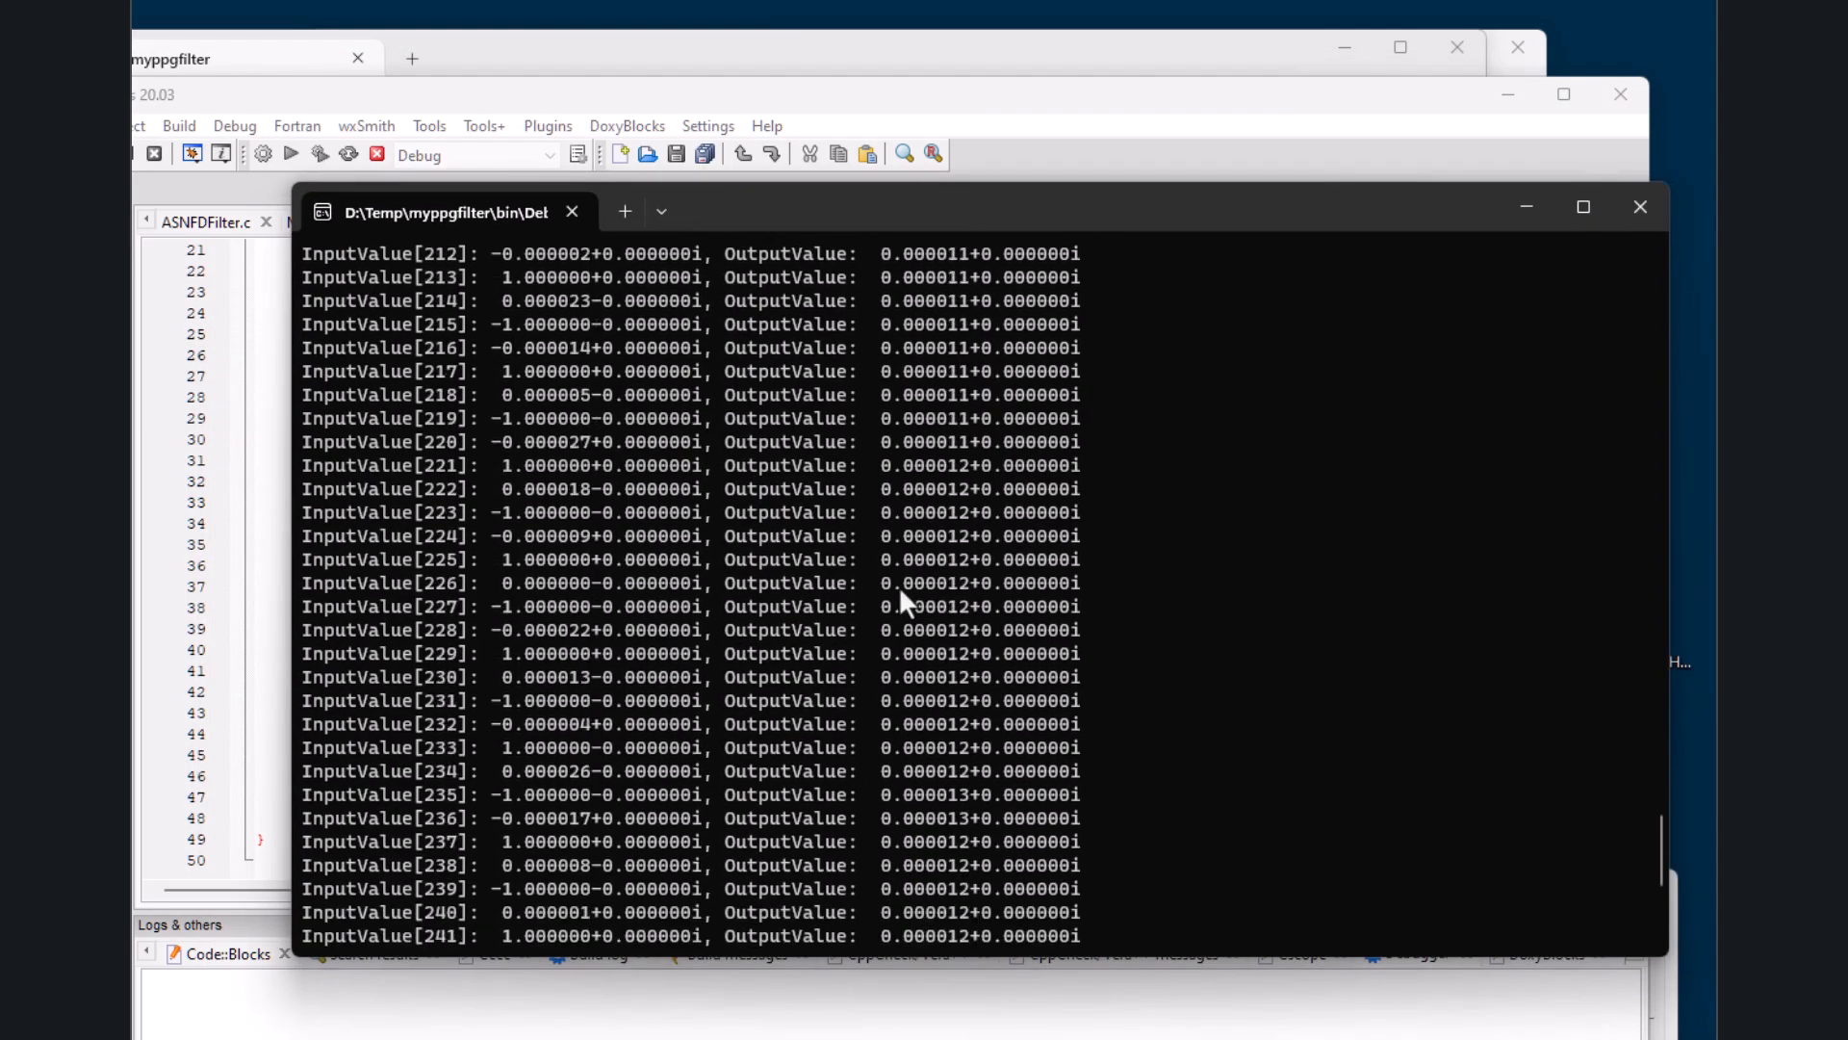
{"action": "scroll", "coordinate": [899, 586], "scroll_direction": "down", "scroll_amount": 8}
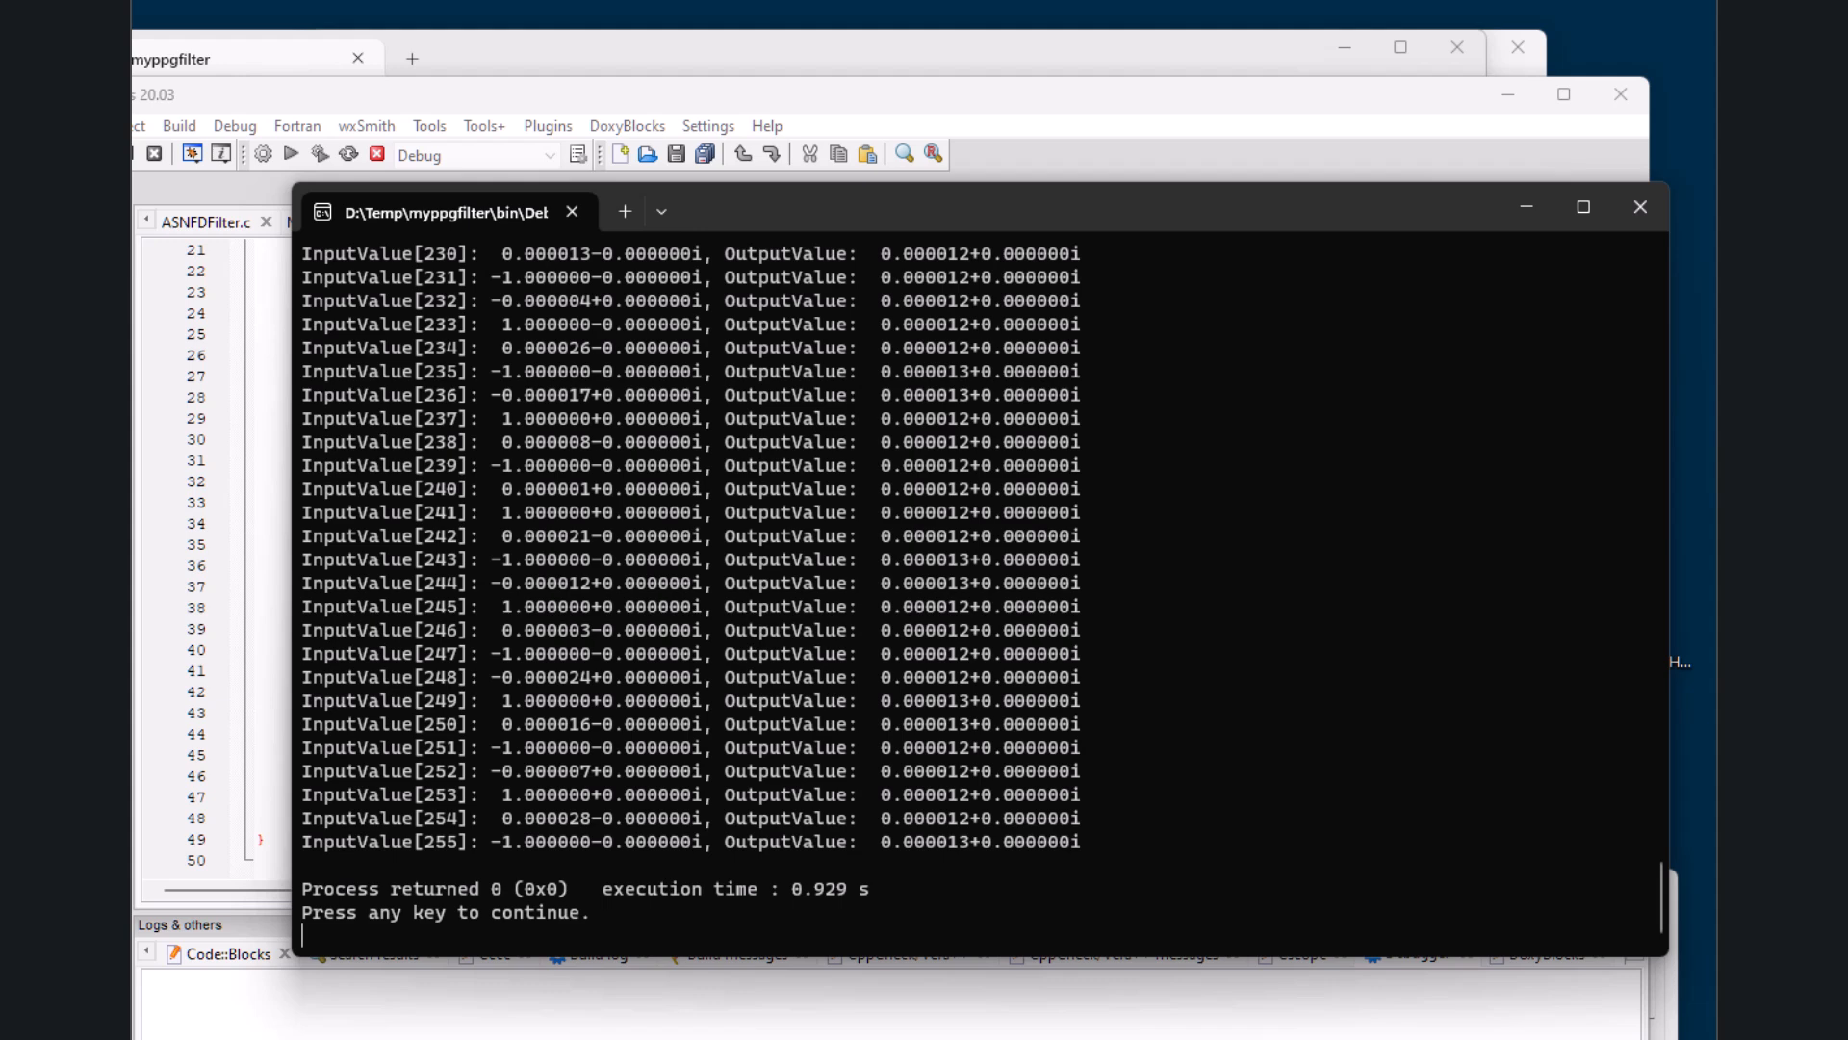
Close the console, Code::Blocks and the myppgfilter folder window to return to ASN Filter Designer
{"action": "left_click", "coordinate": [1639, 206]}
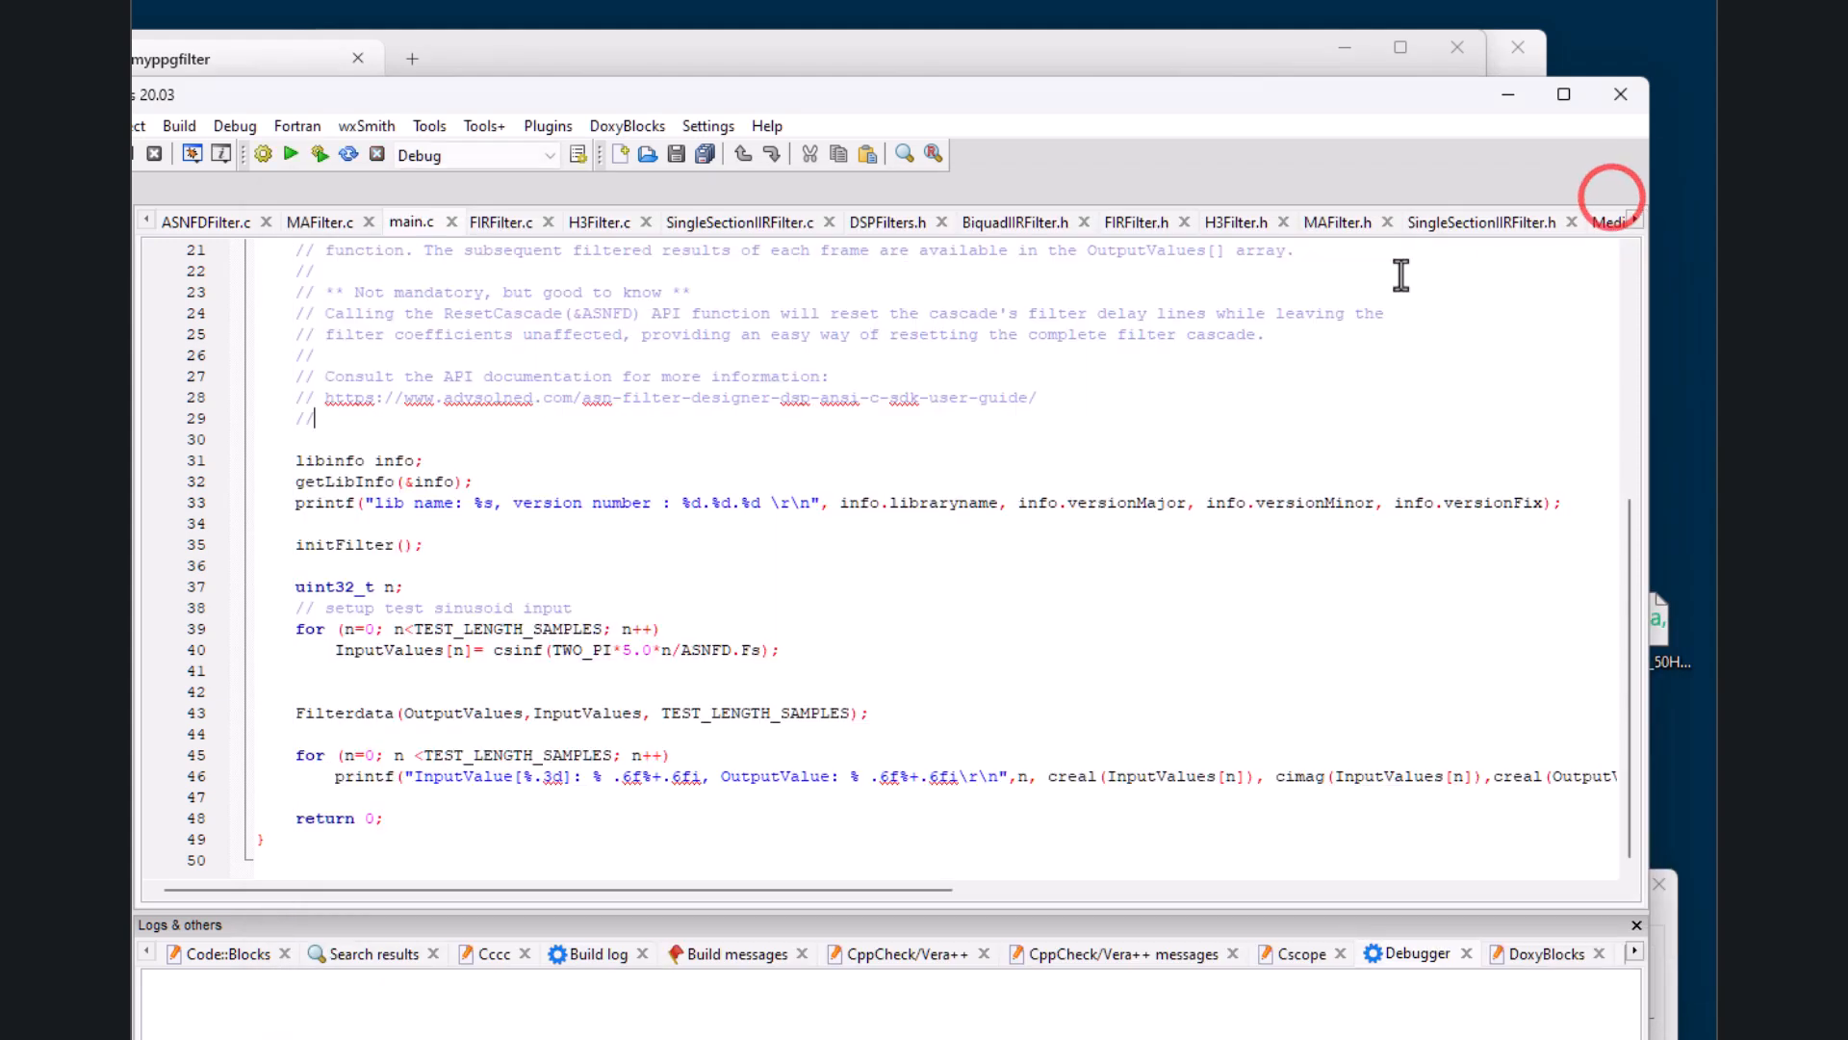
{"action": "left_click", "coordinate": [1620, 93]}
{"action": "left_click", "coordinate": [1345, 47]}
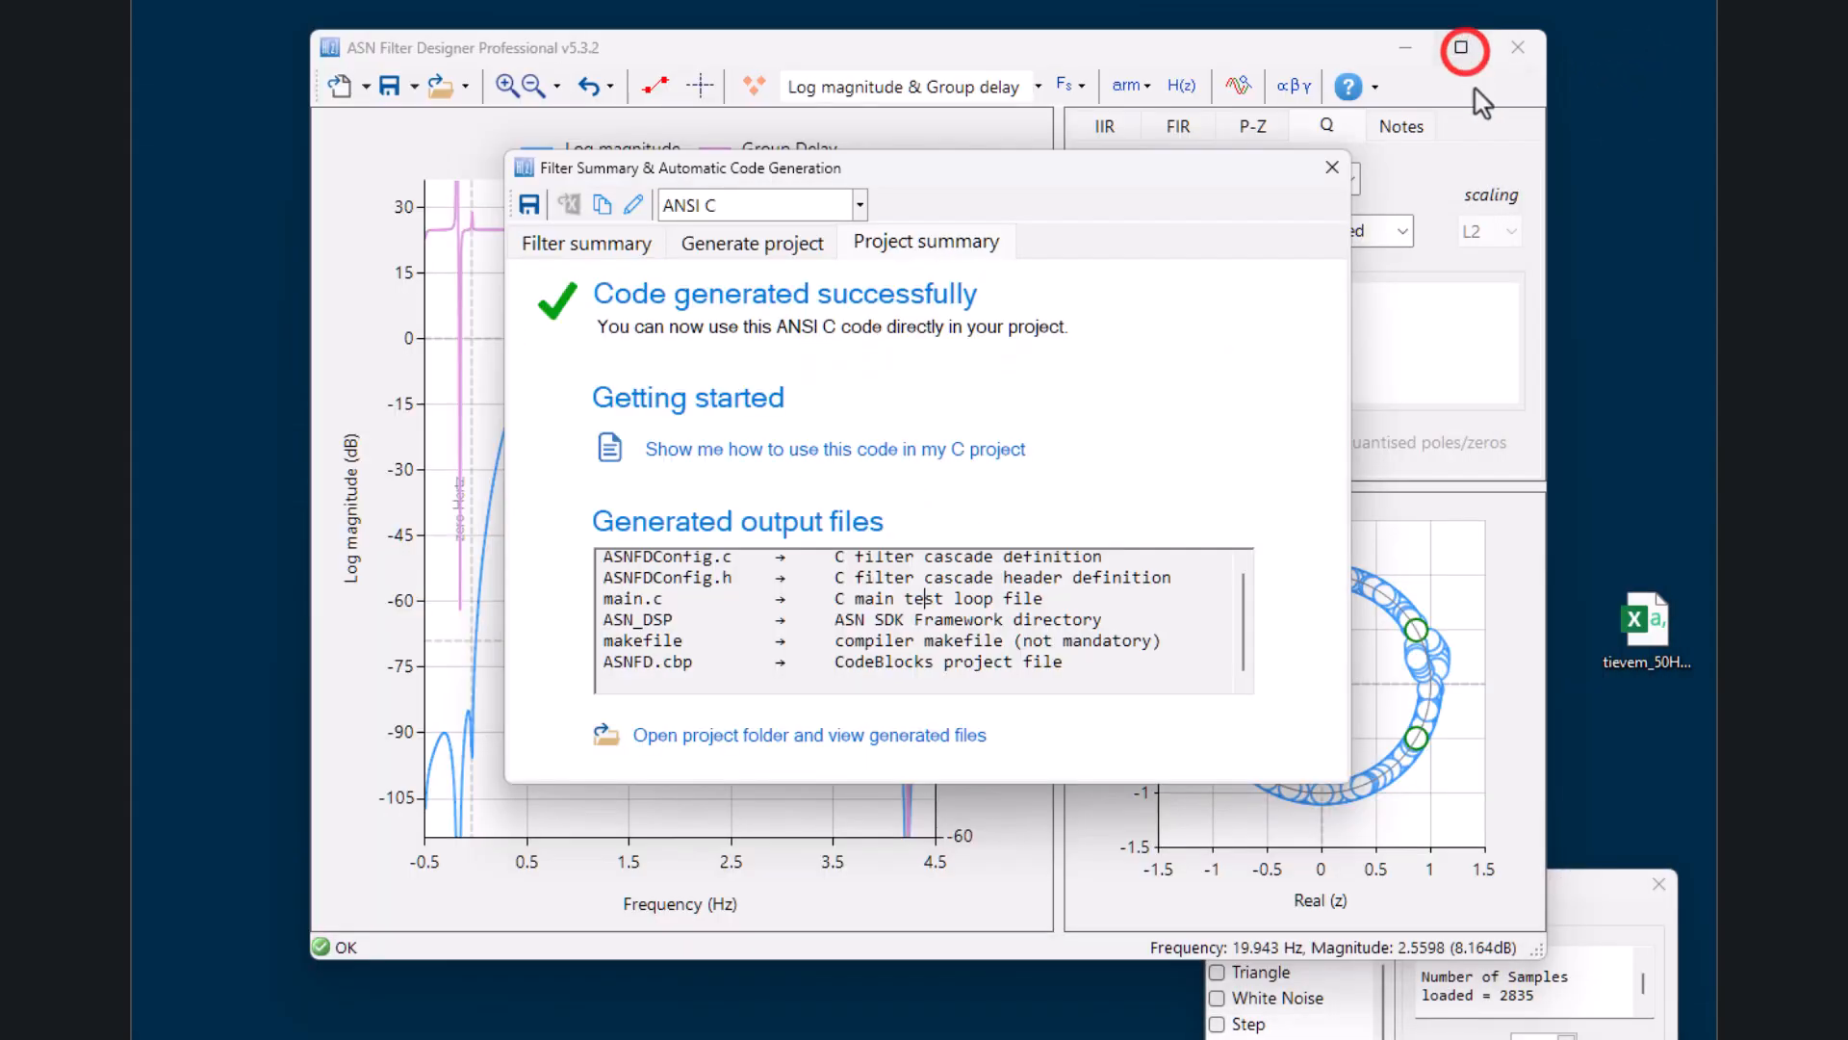
Switch the code generator from ANSI C to Python, confirming the change, to produce the filter's Python code
{"action": "left_click", "coordinate": [736, 249]}
{"action": "left_click", "coordinate": [770, 205]}
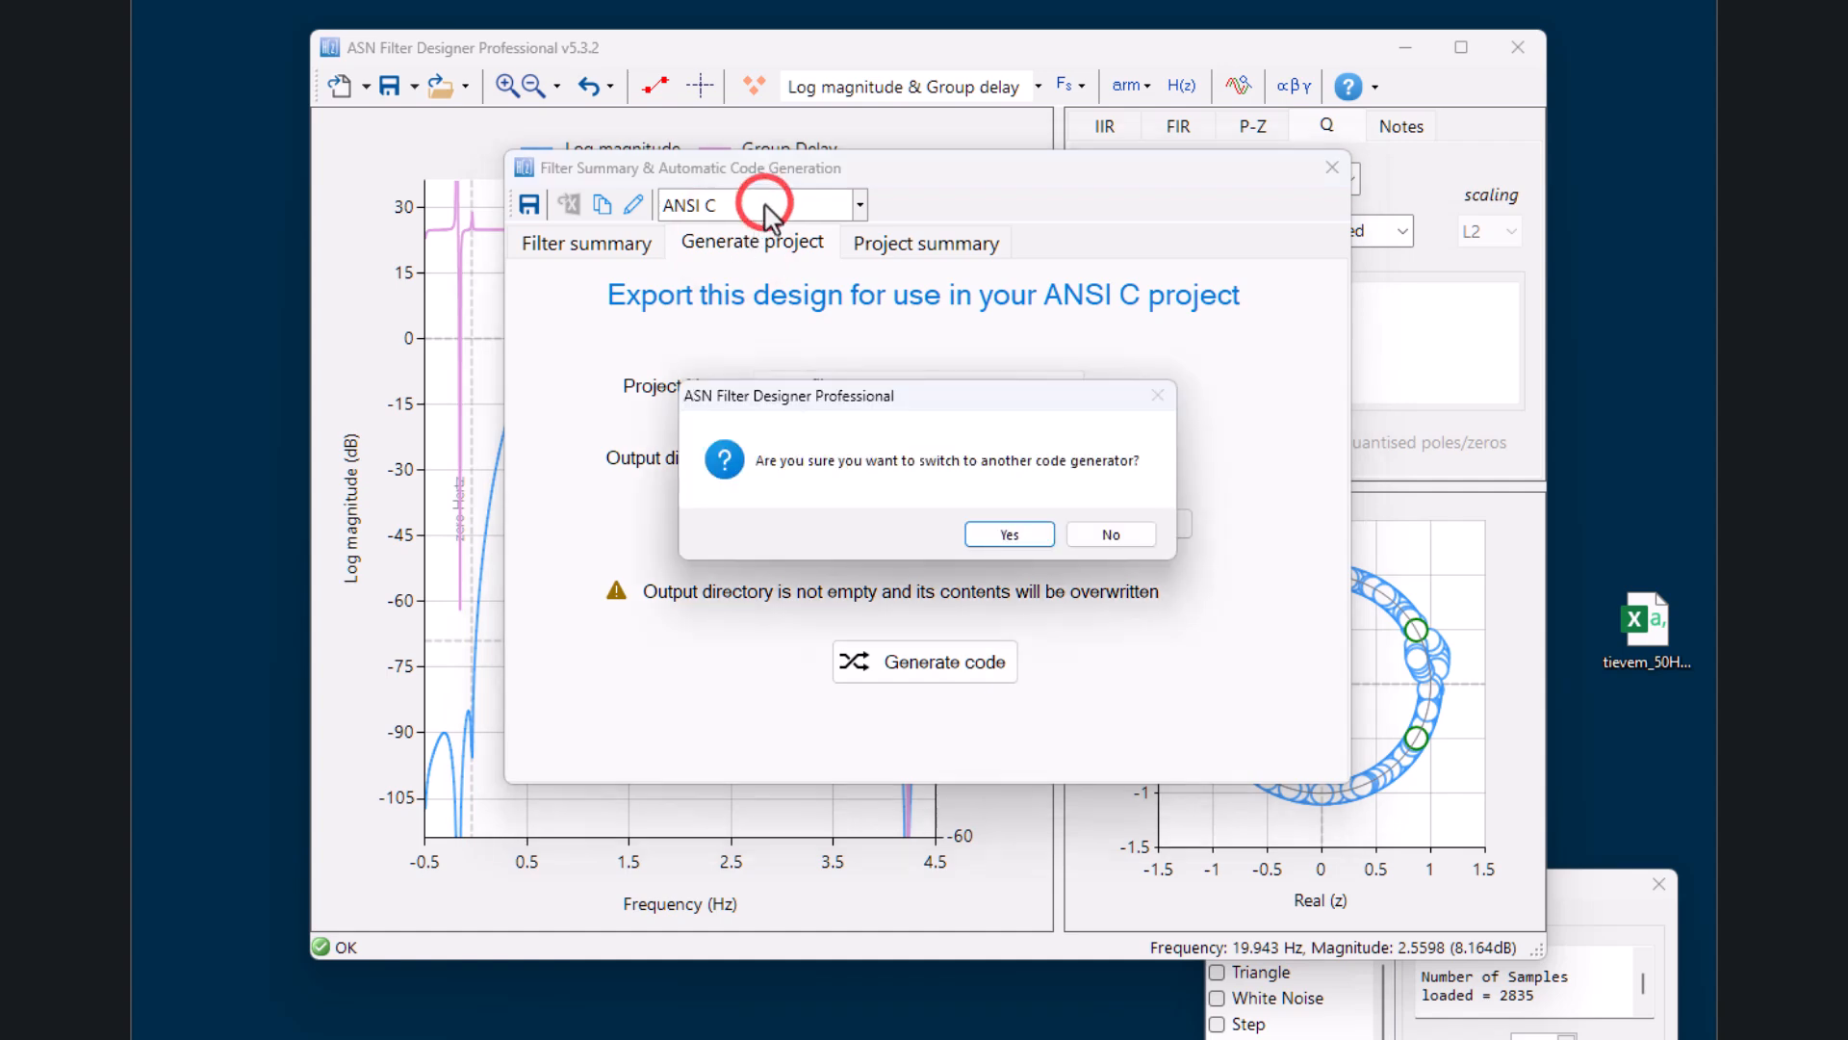
{"action": "left_click", "coordinate": [988, 528]}
{"action": "left_click", "coordinate": [770, 205]}
{"action": "key", "text": "Up"}
{"action": "key", "text": "Up"}
{"action": "key", "text": "Up"}
{"action": "key", "text": "Up"}
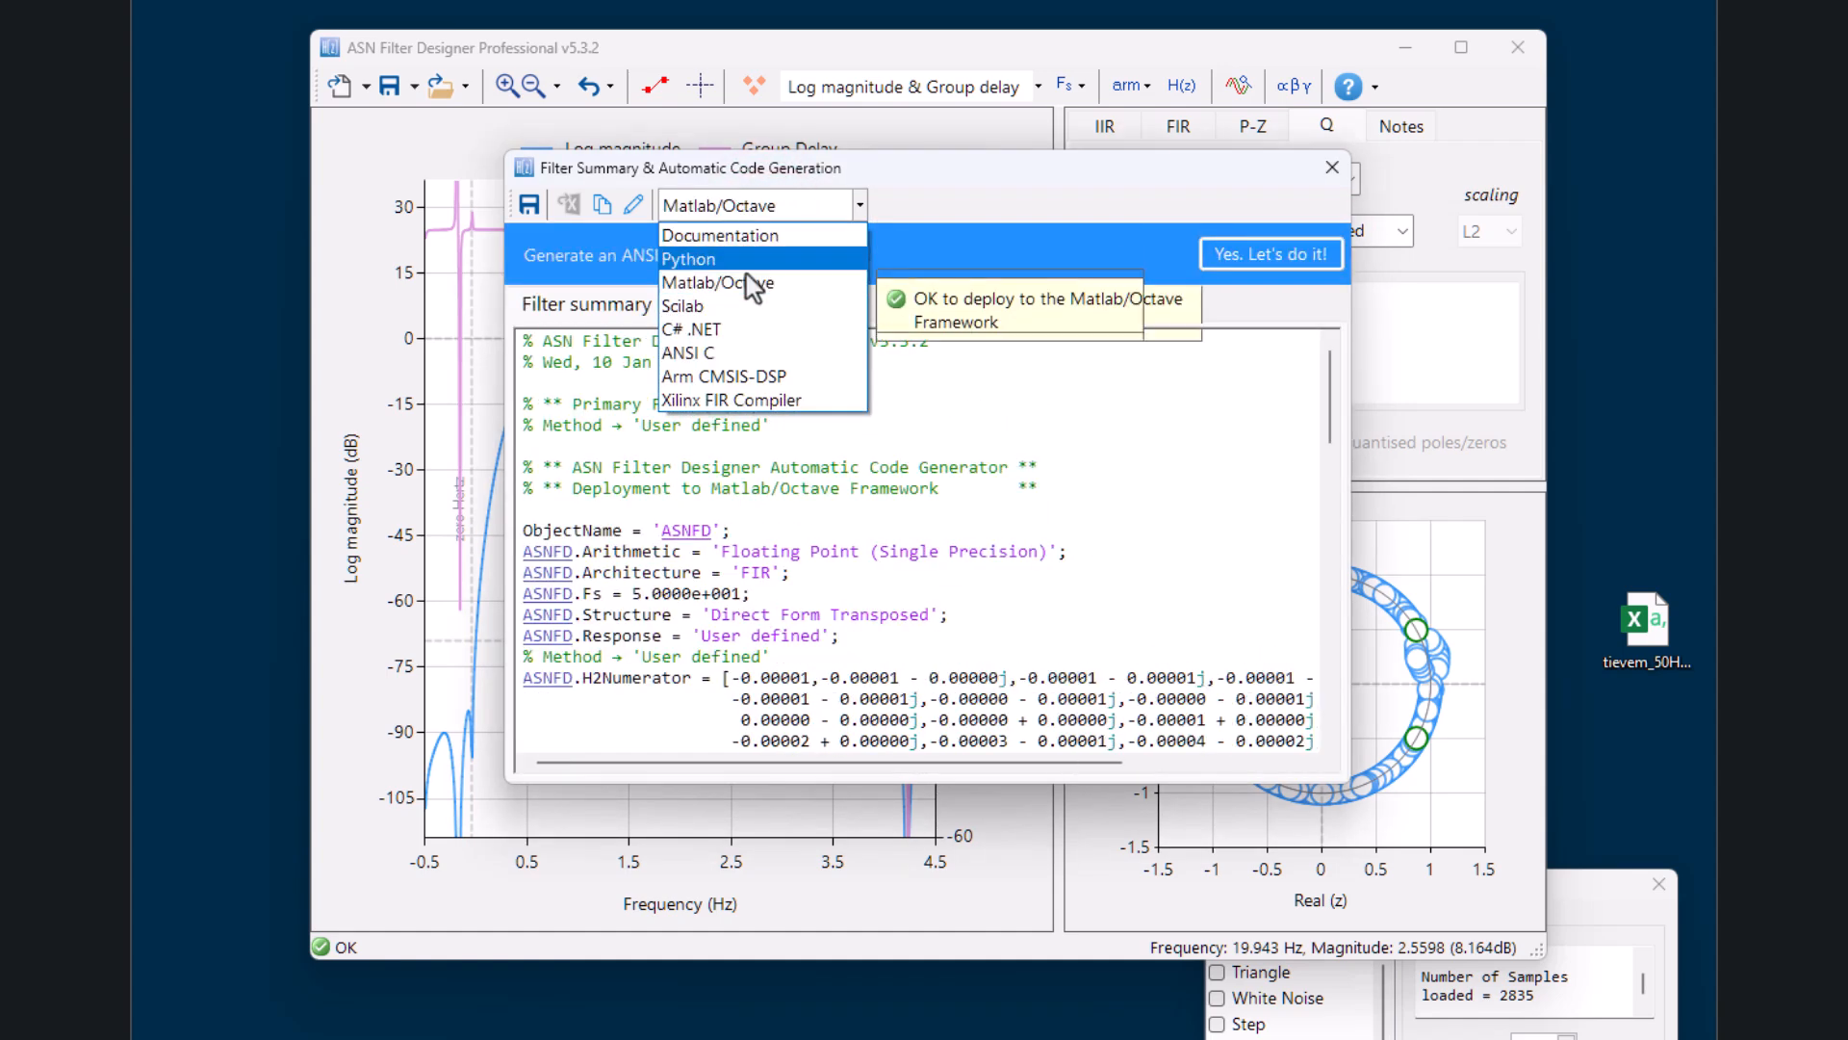
{"action": "key", "text": "Return"}
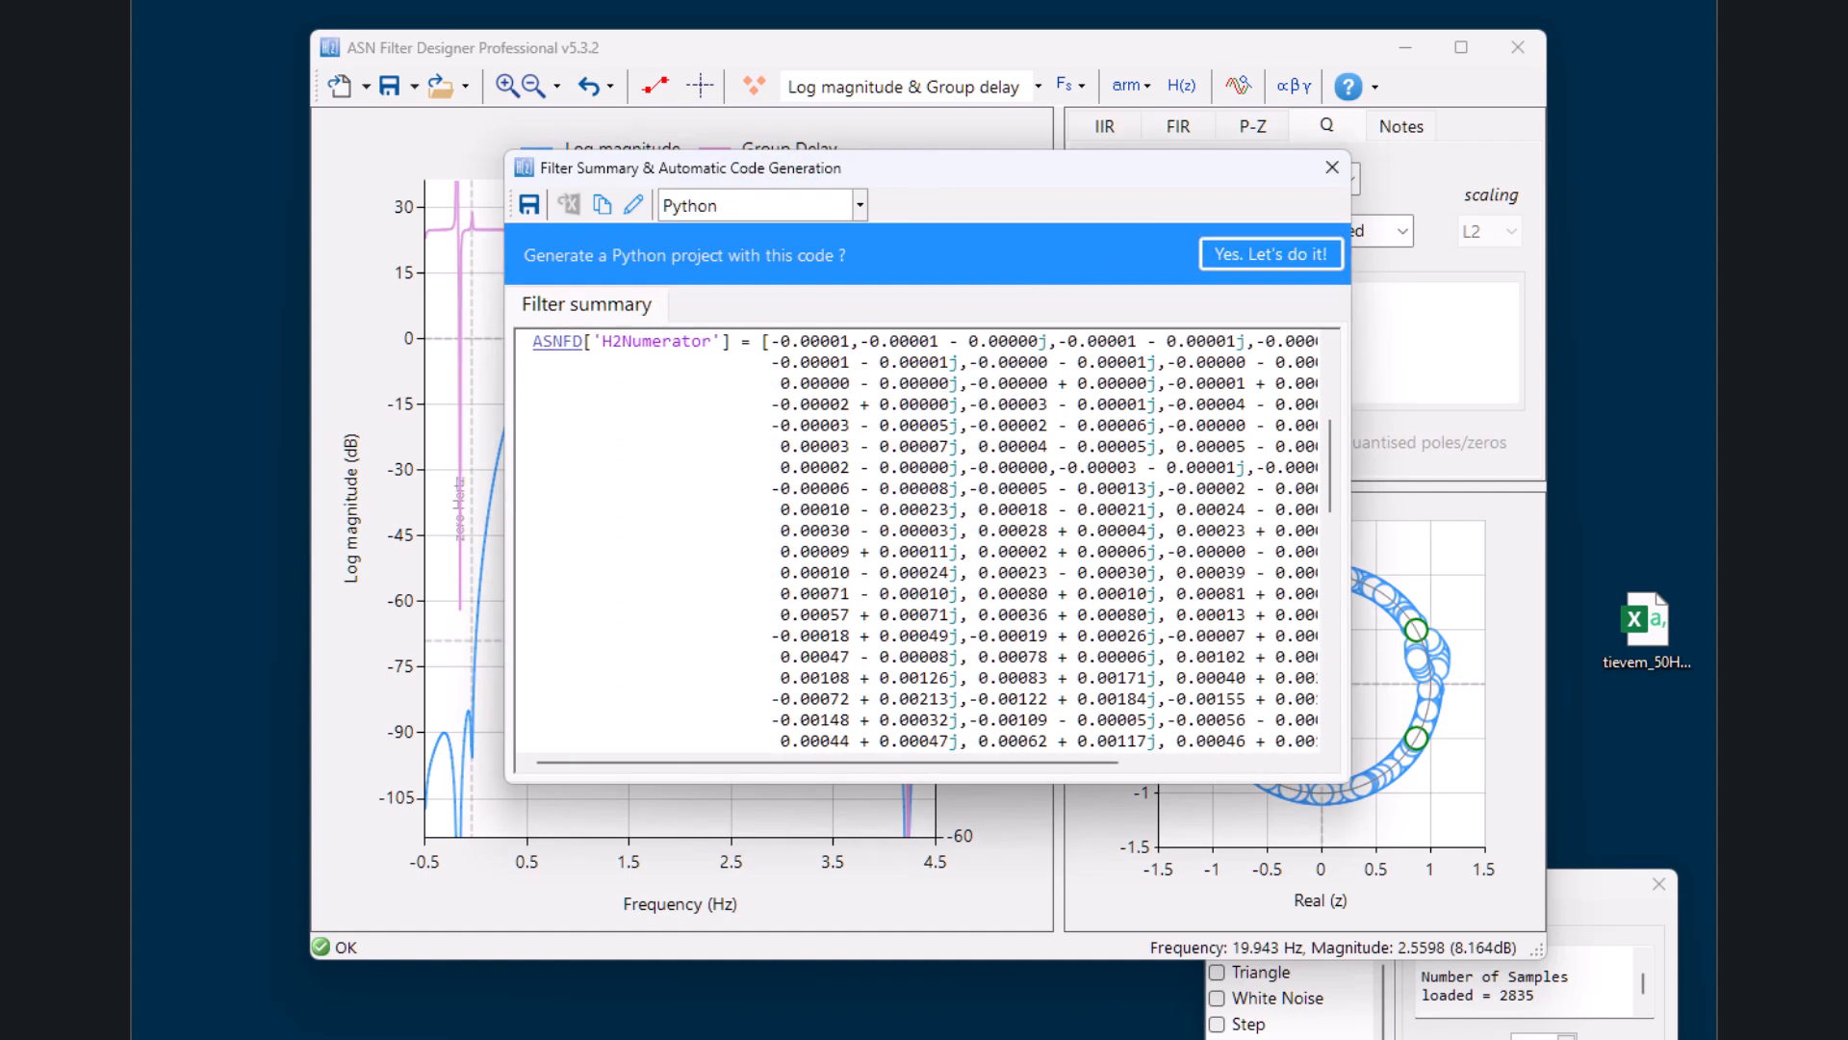